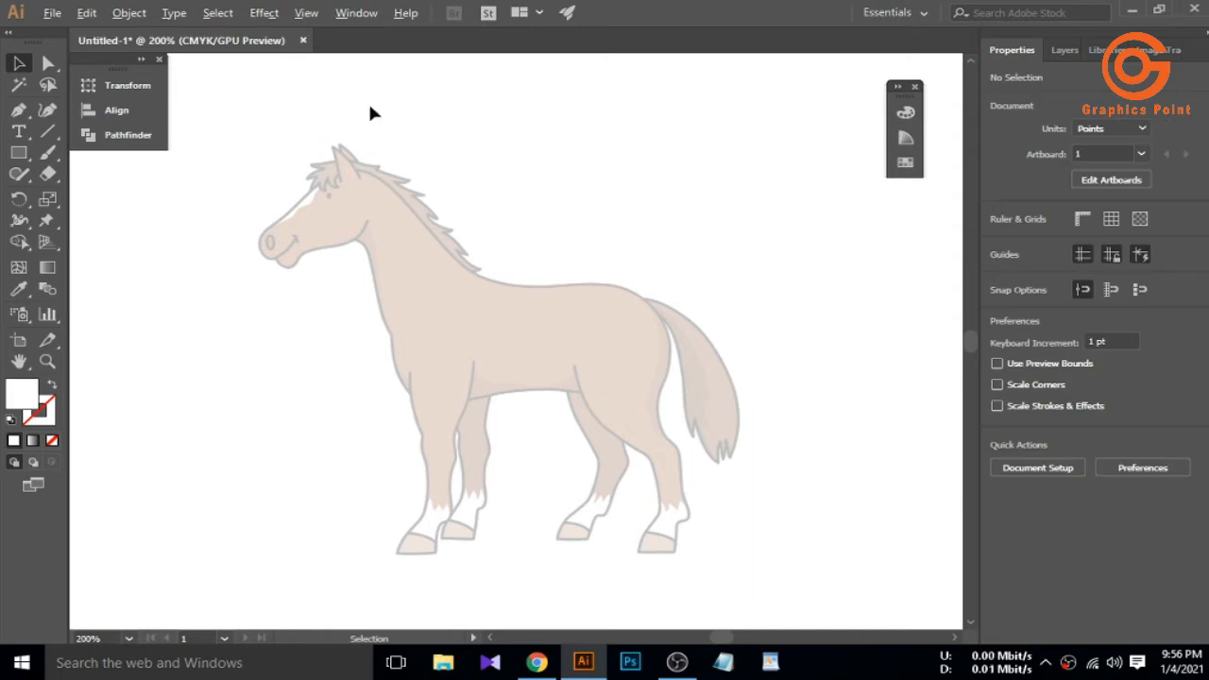
Zoom in on the locked horse drawing to bring its head into close view
scroll(391, 416, down, 3)
scroll(359, 350, up, 8)
scroll(412, 330, down, 4)
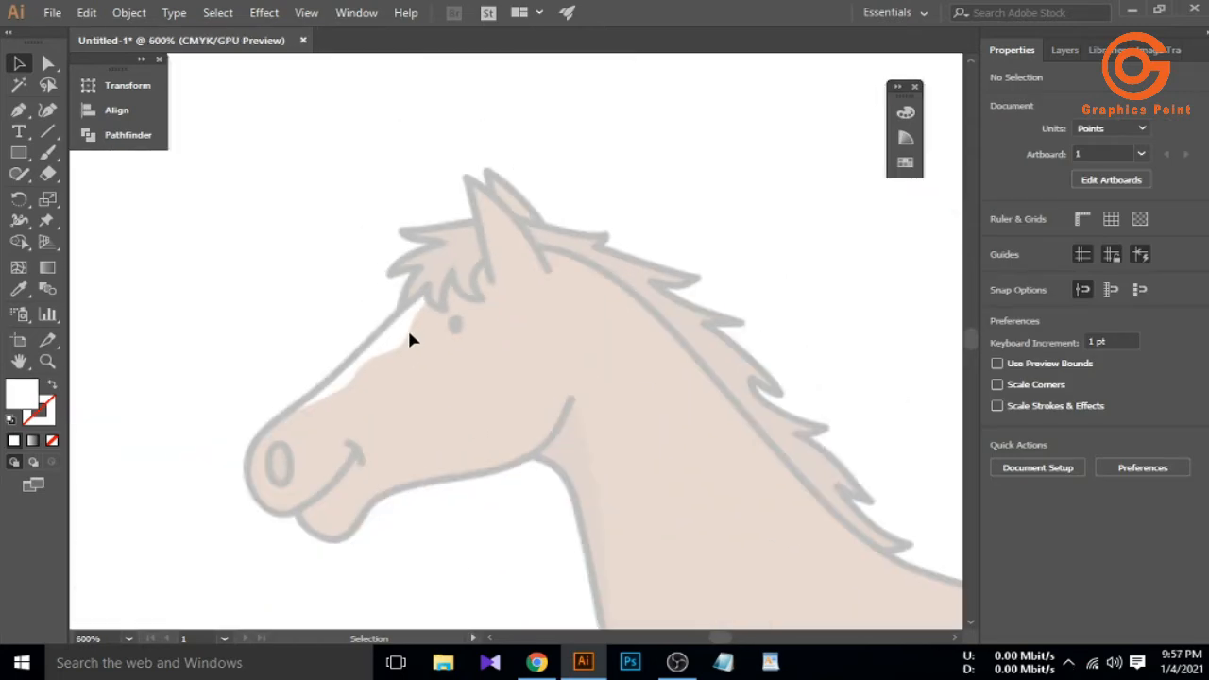
scroll(407, 326, up, 2)
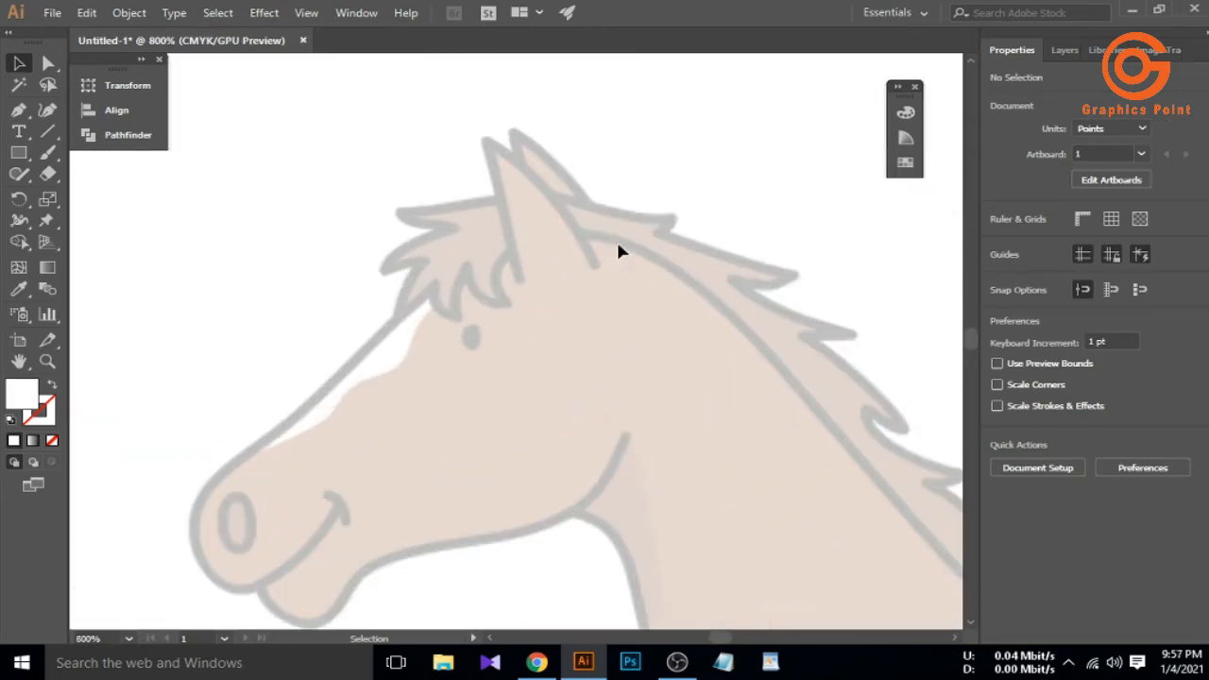
Start an unfilled Pen outline at the forehead, through the ear and the first mane spikes
key(p)
click(434, 283)
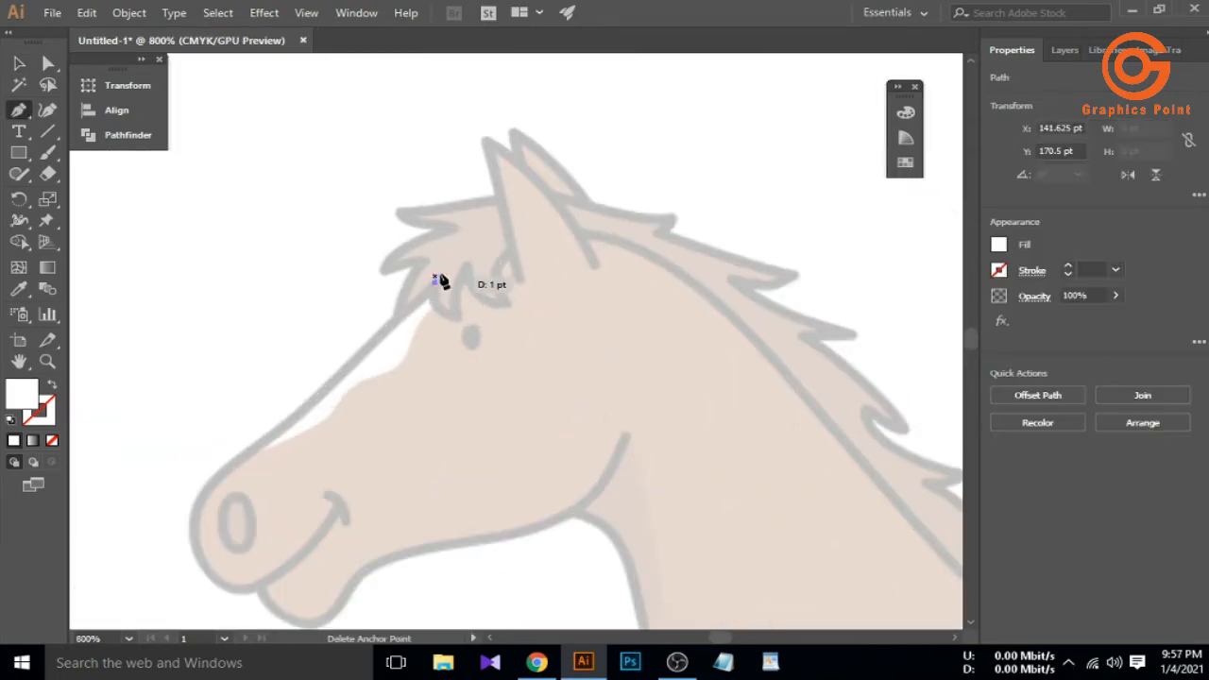
click(561, 196)
click(670, 218)
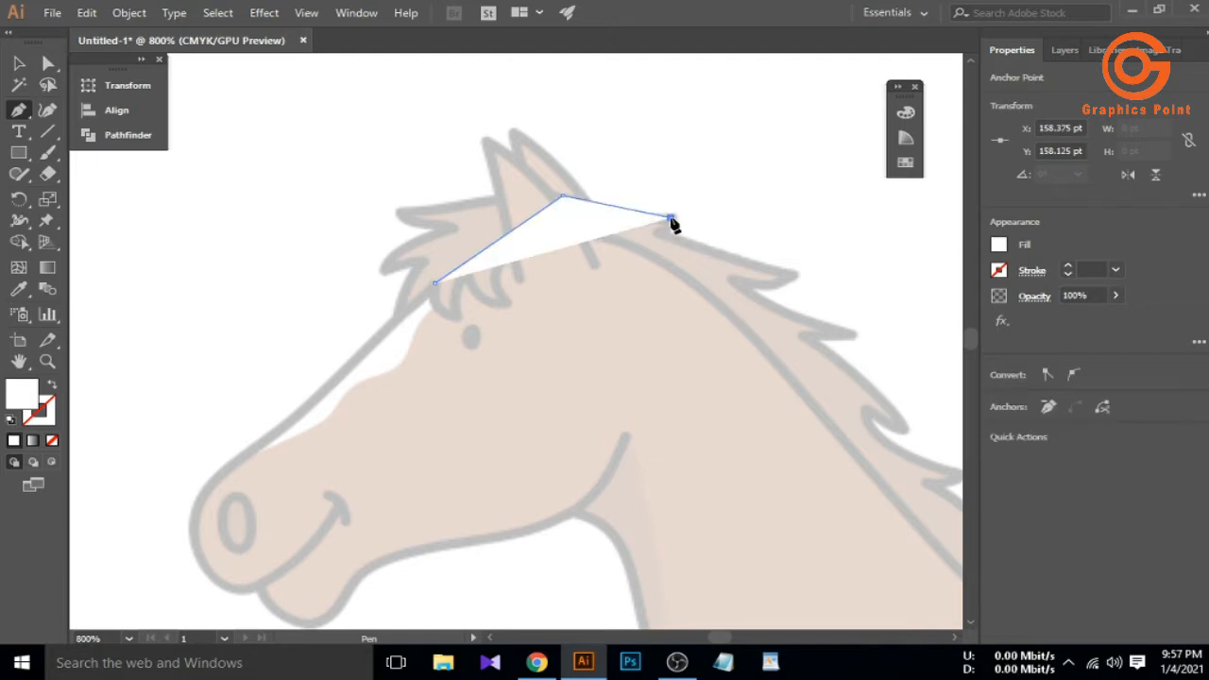
click(52, 442)
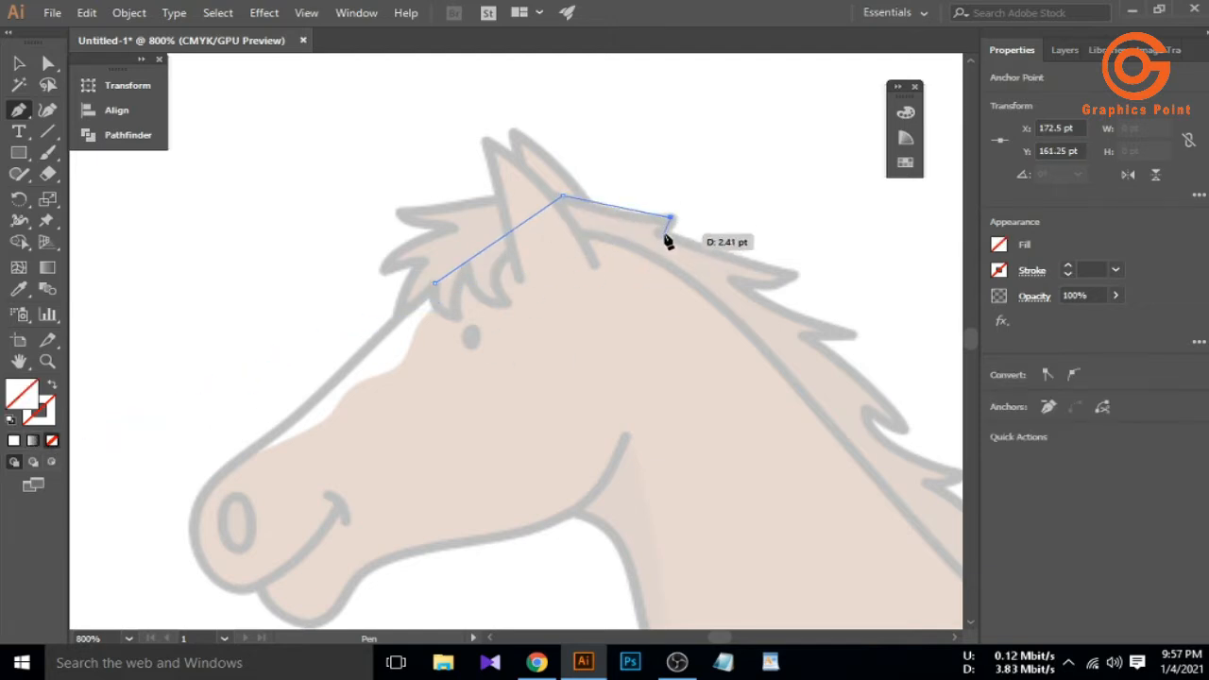
click(789, 273)
click(733, 278)
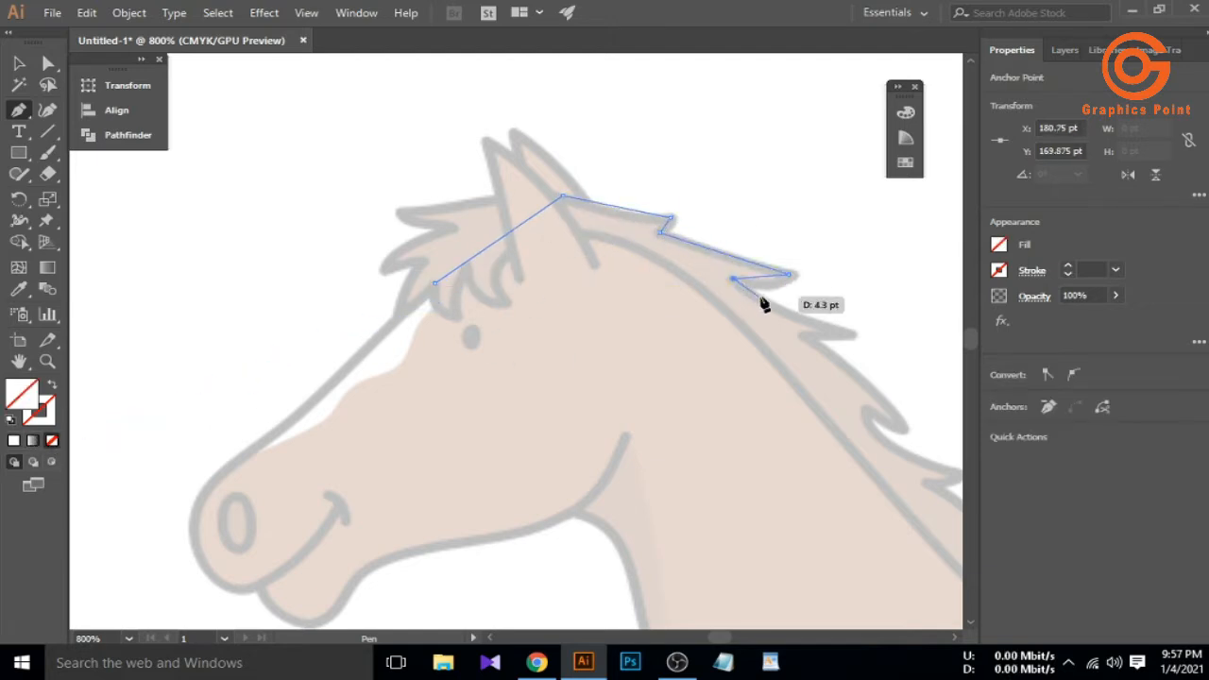
click(846, 335)
click(806, 335)
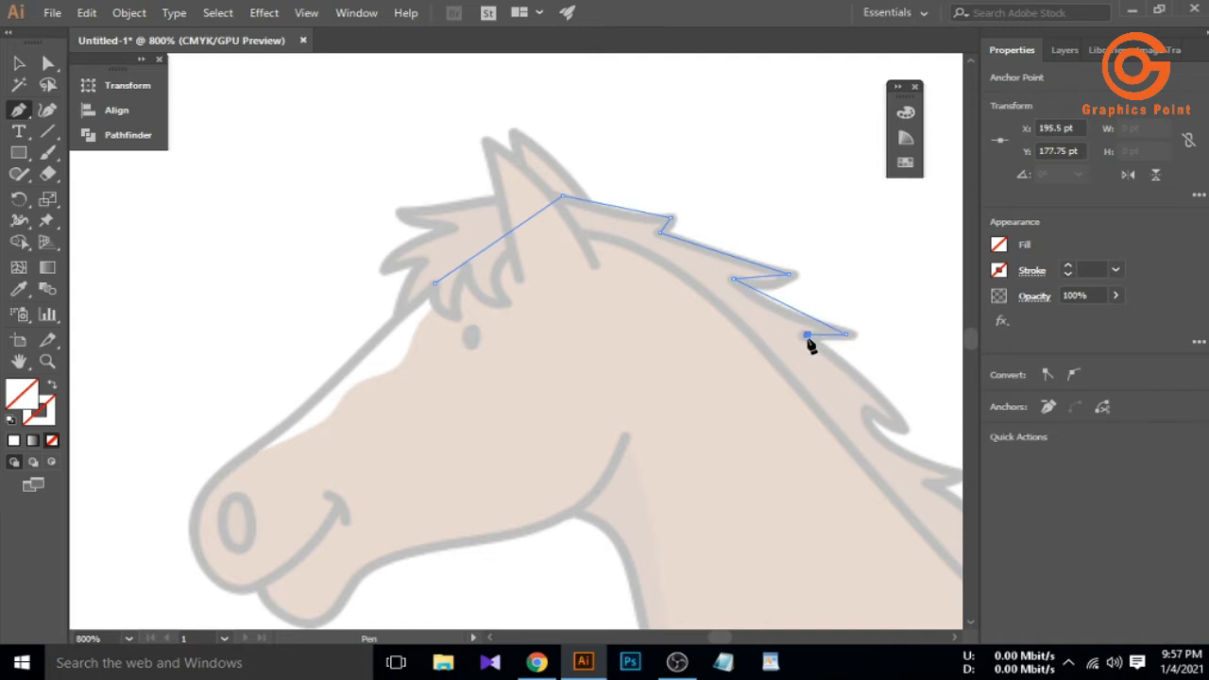
Continue the outline down the jagged mane to where it meets the back
scroll(867, 374, up, 2)
click(786, 374)
click(710, 345)
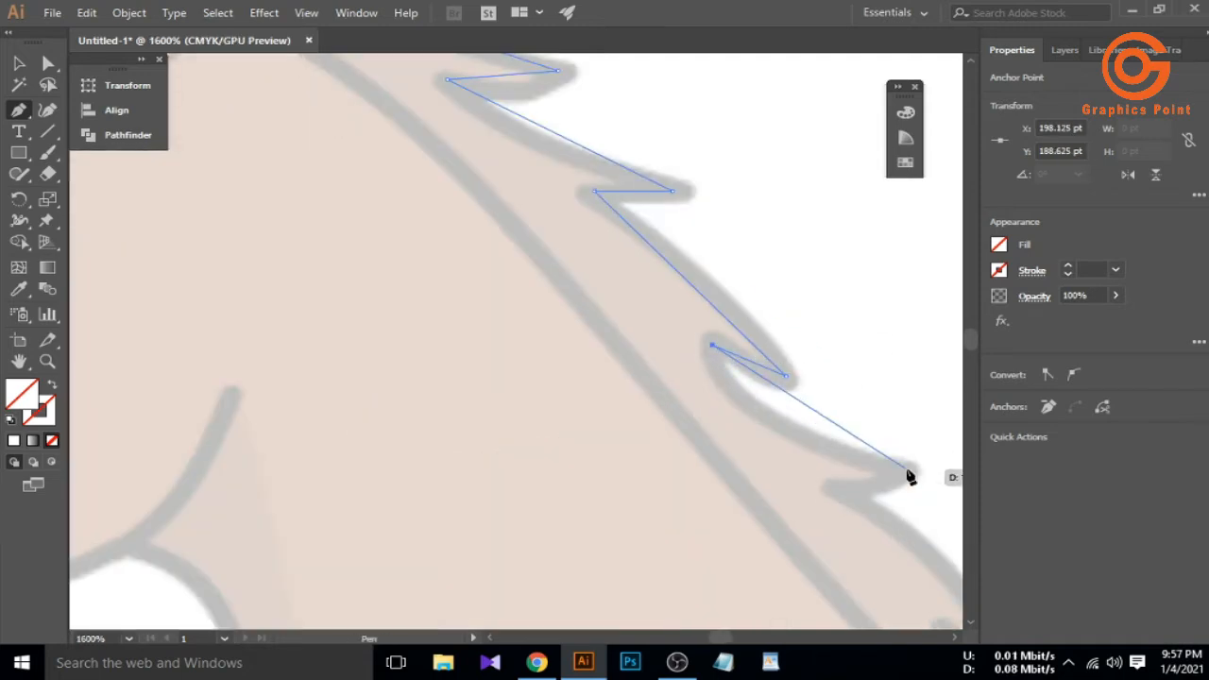
scroll(850, 502, down, 1)
click(739, 487)
click(676, 463)
click(815, 576)
scroll(784, 576, down, 1)
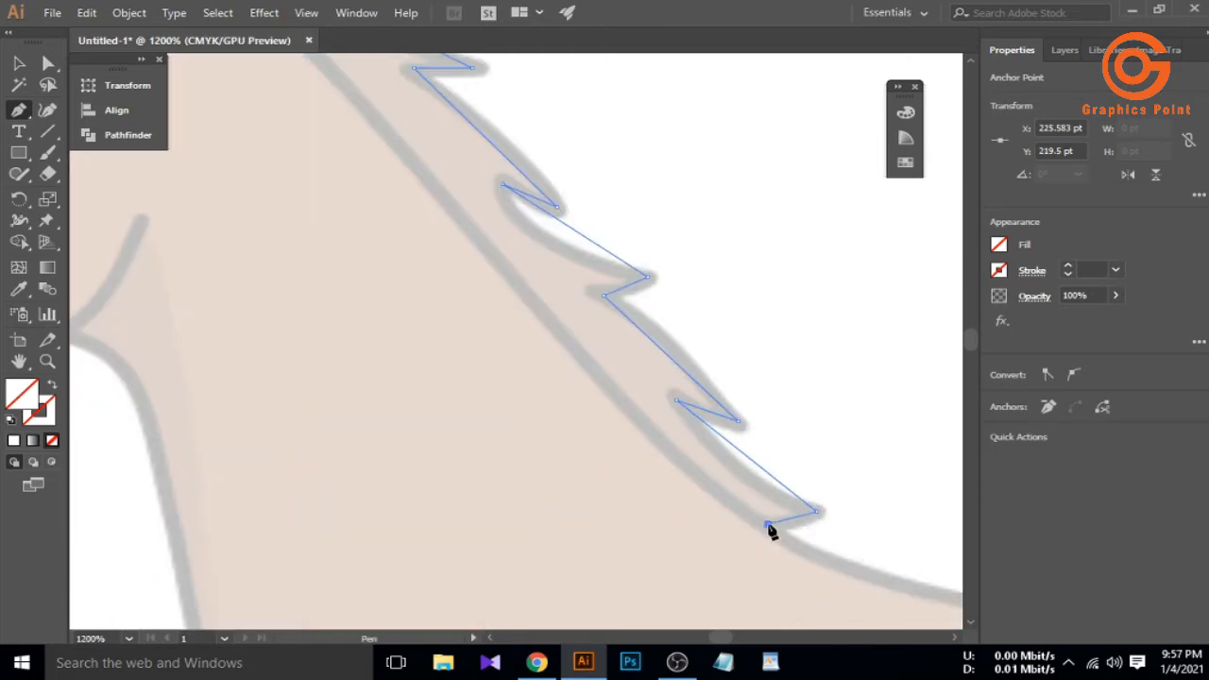
scroll(689, 524, down, 5)
scroll(583, 528, up, 3)
click(575, 527)
Trace the neck front, throat and chin, closing the outline at its starting point
scroll(576, 525, down, 2)
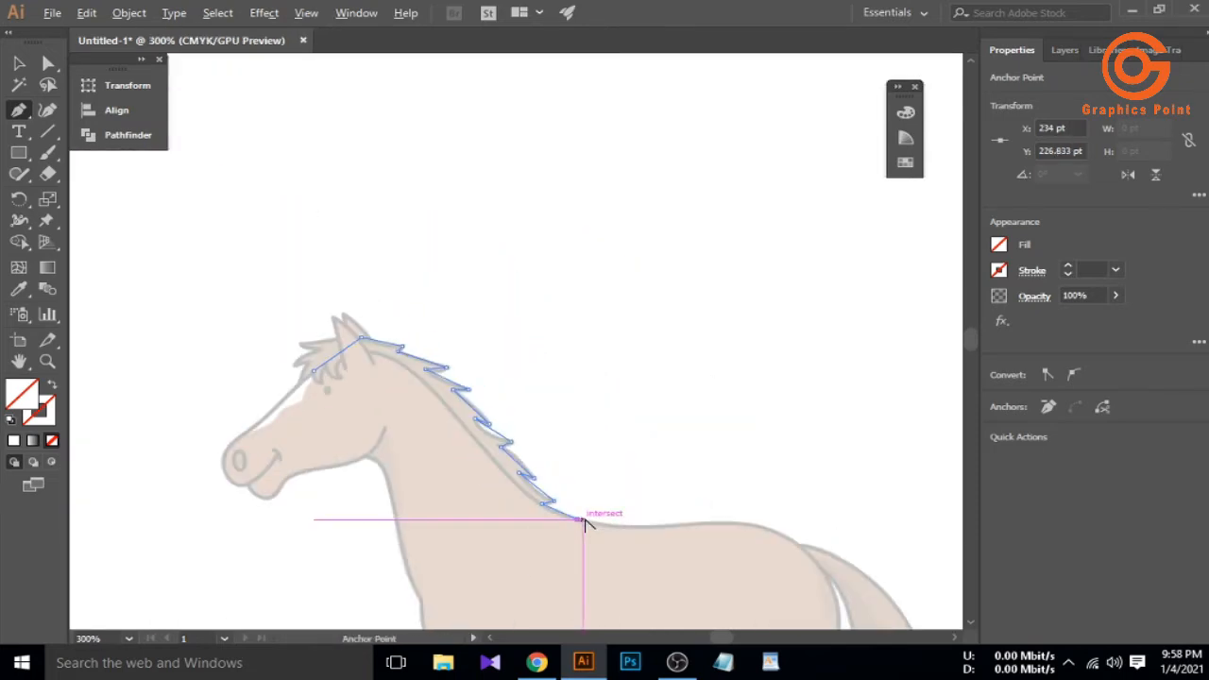
scroll(421, 602, up, 4)
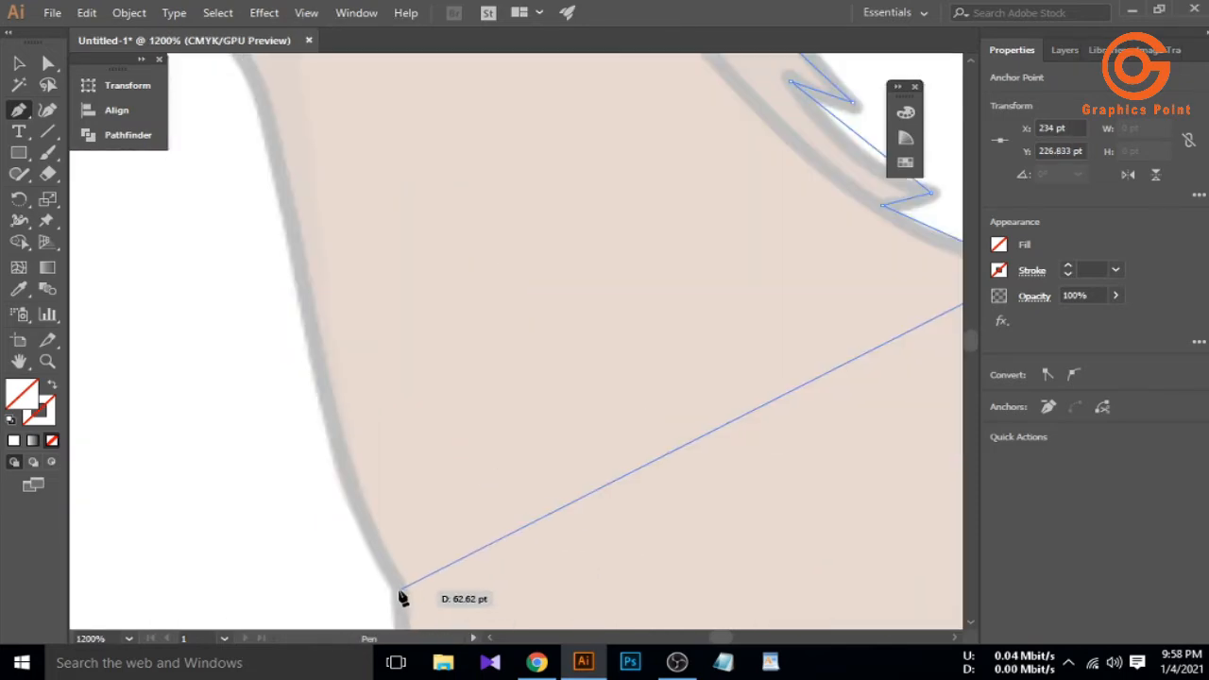
click(401, 592)
scroll(498, 568, down, 3)
scroll(402, 396, up, 1)
scroll(402, 397, up, 3)
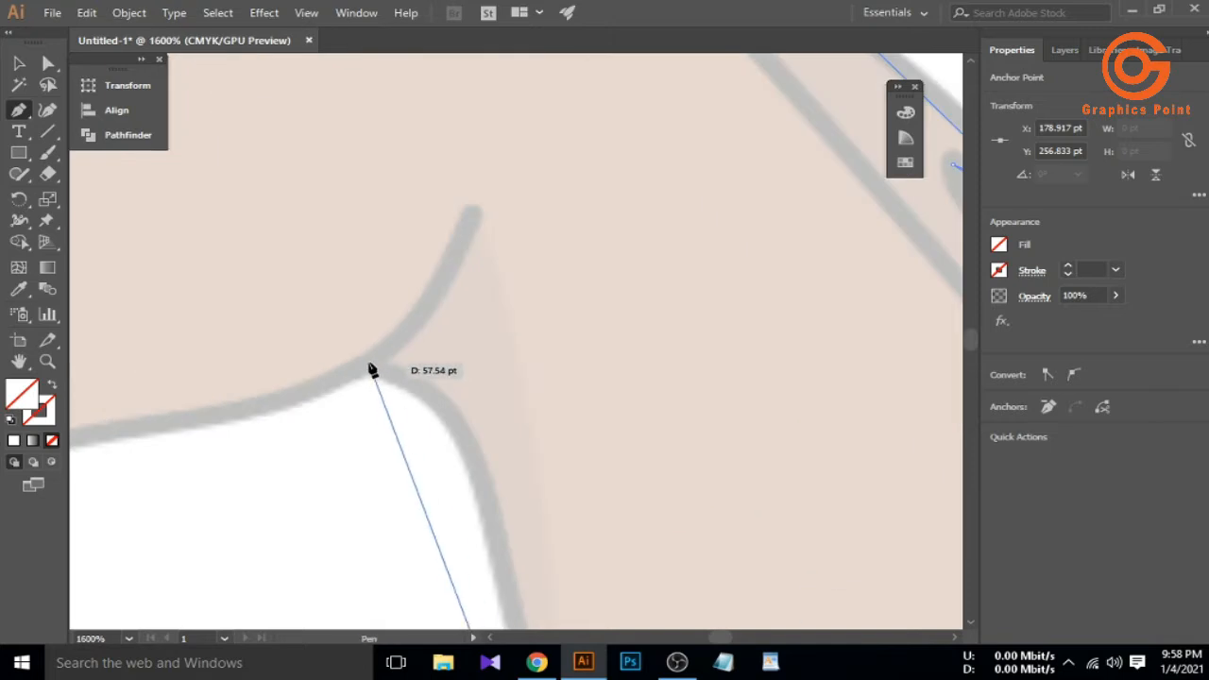
click(394, 375)
scroll(395, 375, down, 3)
click(126, 423)
scroll(179, 413, down, 1)
scroll(202, 402, up, 1)
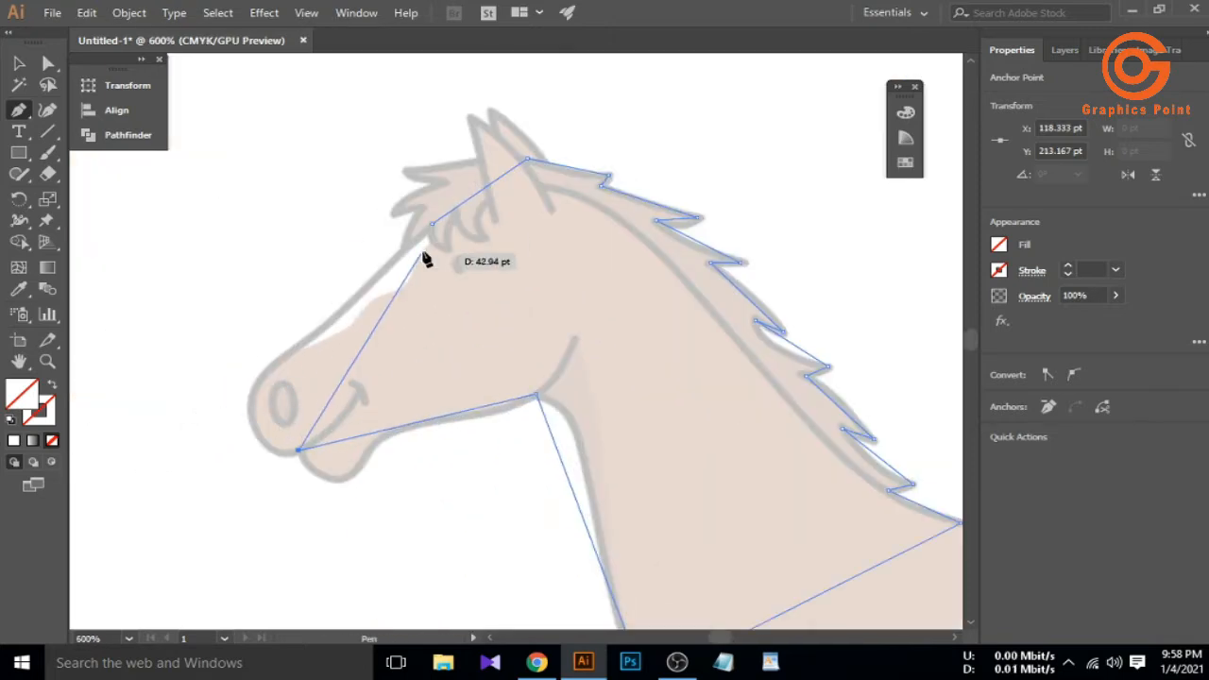
click(359, 393)
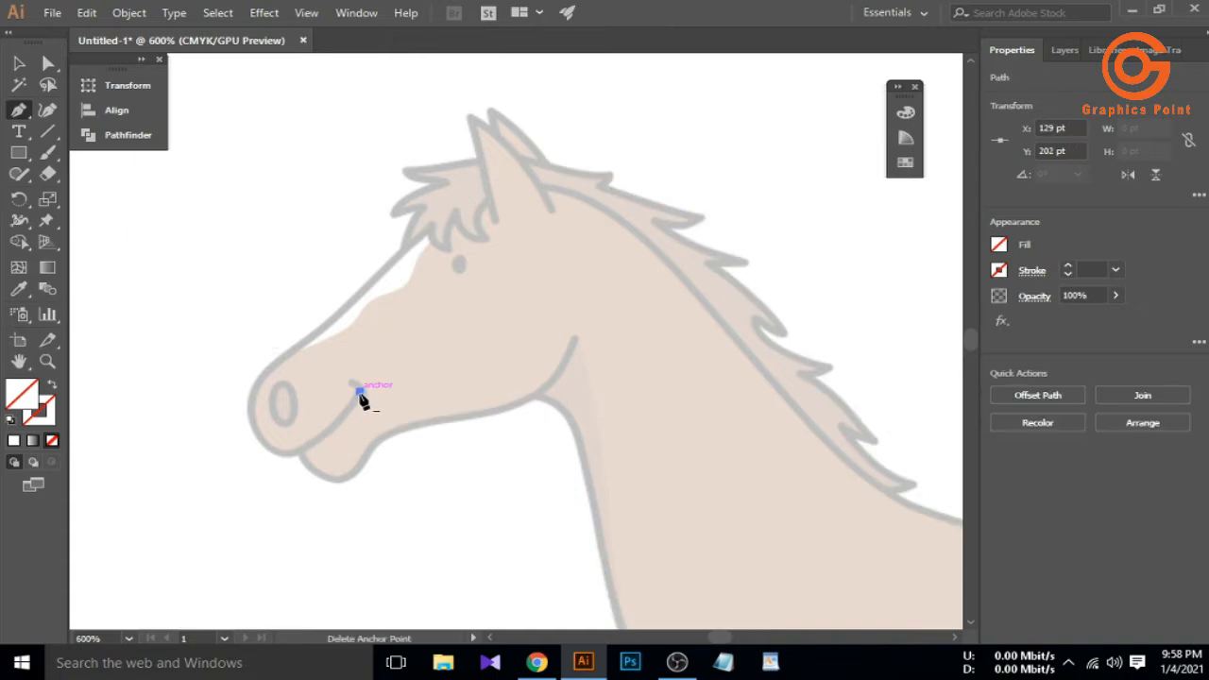
Draw a separate short straight line along the horse's mouth
click(298, 450)
click(24, 64)
click(205, 423)
key(p)
click(365, 403)
click(351, 381)
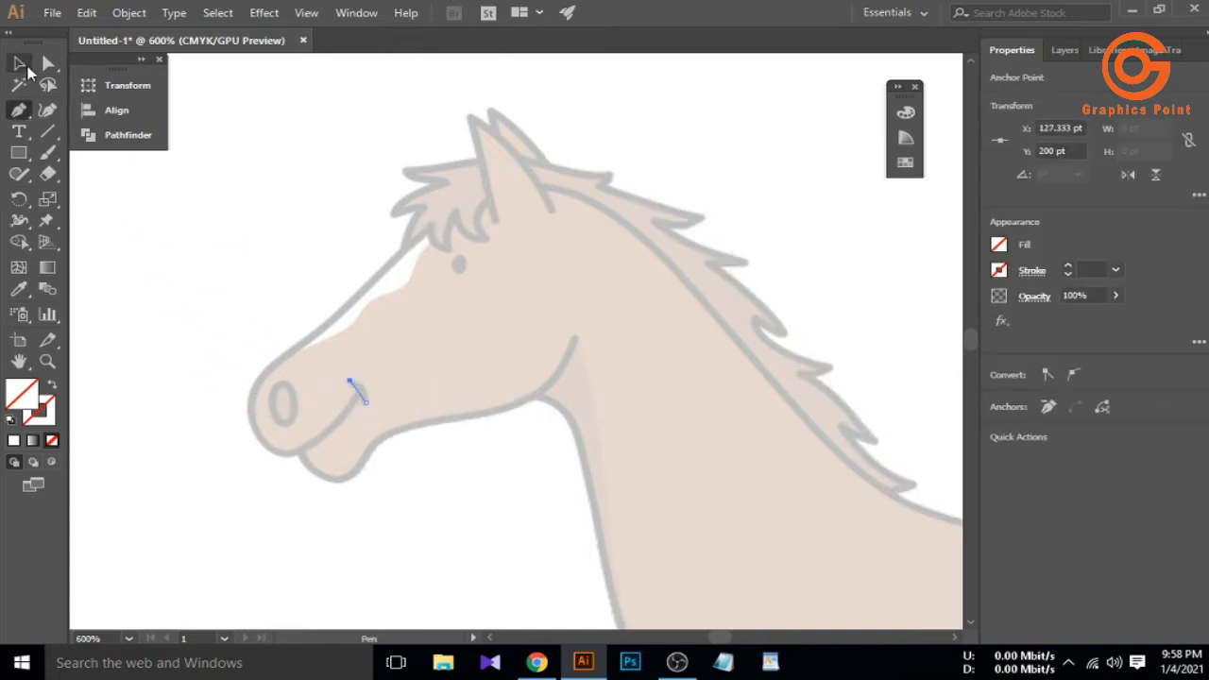
ctrl+click(172, 319)
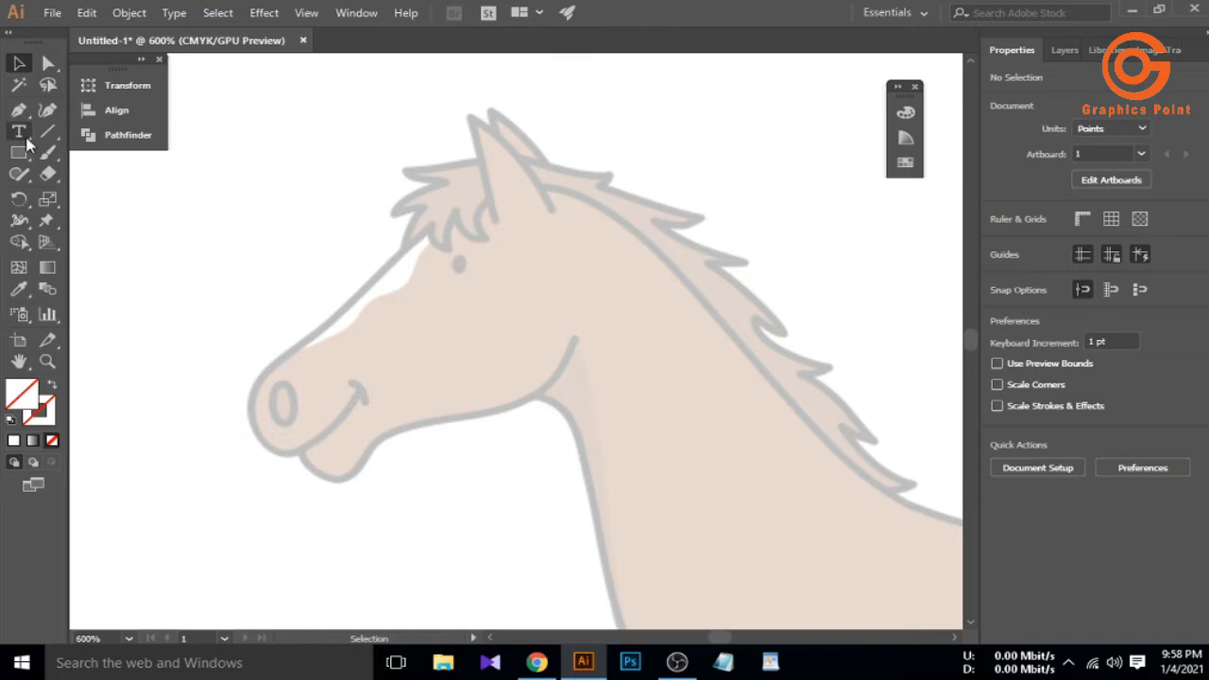
Bend the outline's neck front and jaw edges into smooth curves with the Curvature tool
scroll(337, 326, down, 1)
scroll(479, 320, up, 1)
click(470, 338)
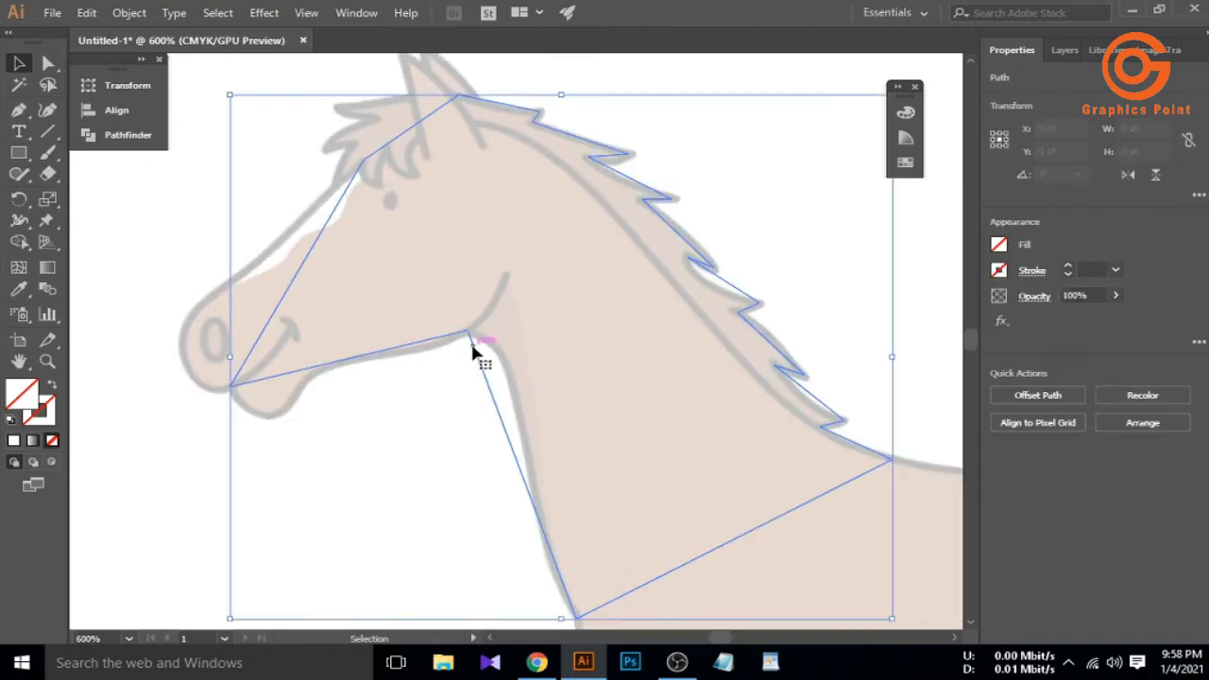
click(49, 111)
drag(500, 420, 504, 362)
click(543, 534)
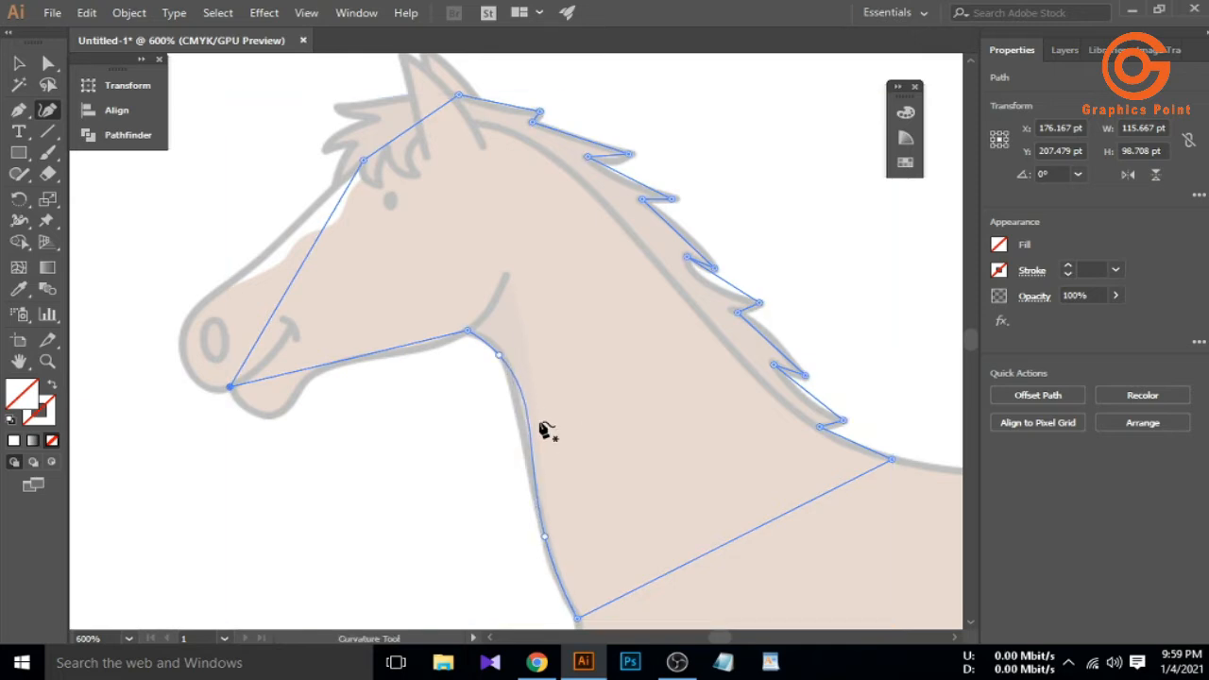
drag(355, 361, 419, 354)
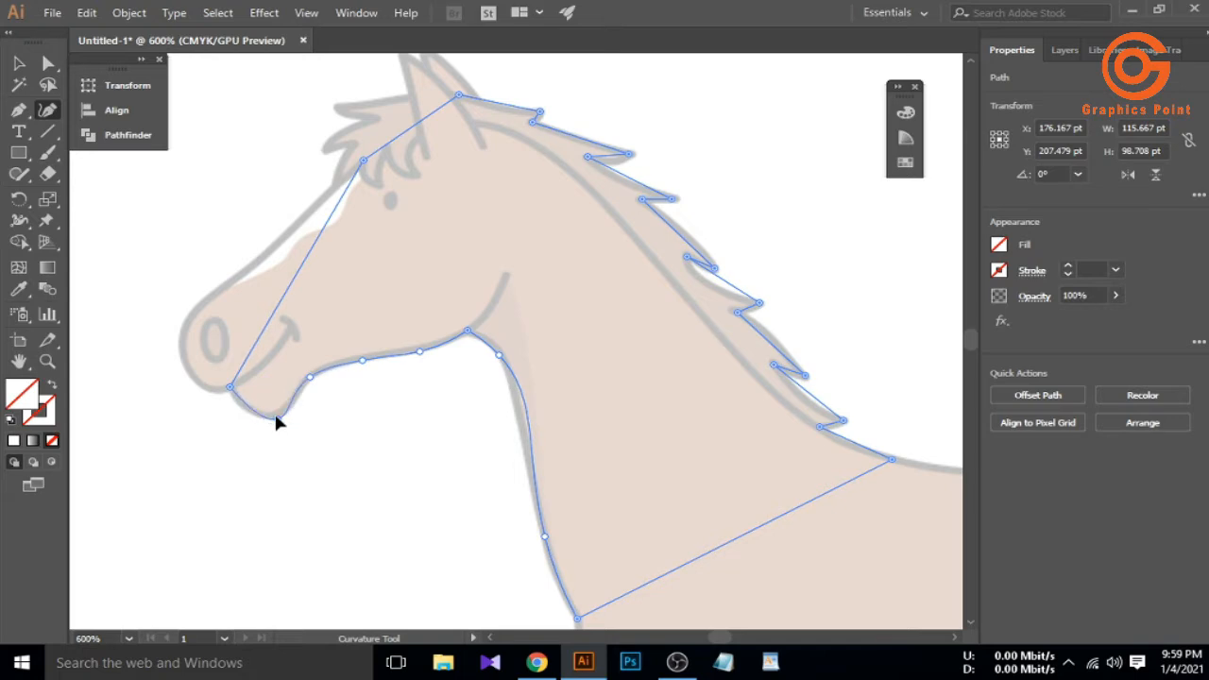
Curve the mouth line into a short mouth-corner stroke, then reselect the head outline
drag(265, 355, 269, 359)
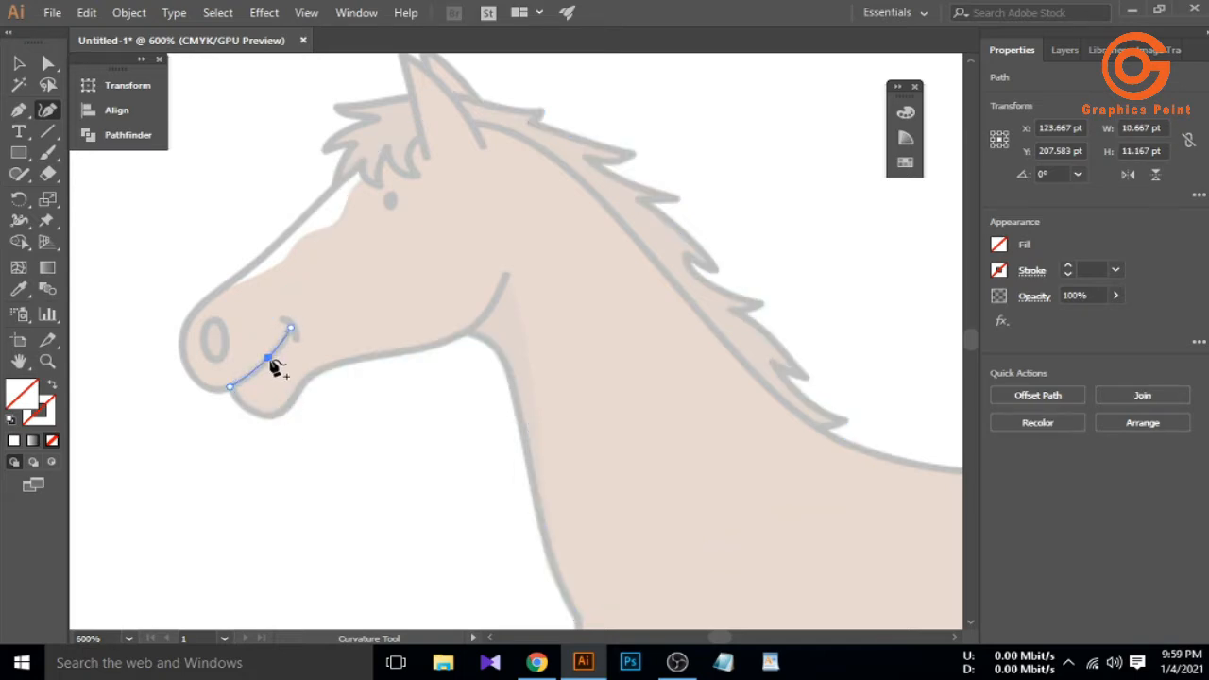
key(ctrl+z)
click(292, 327)
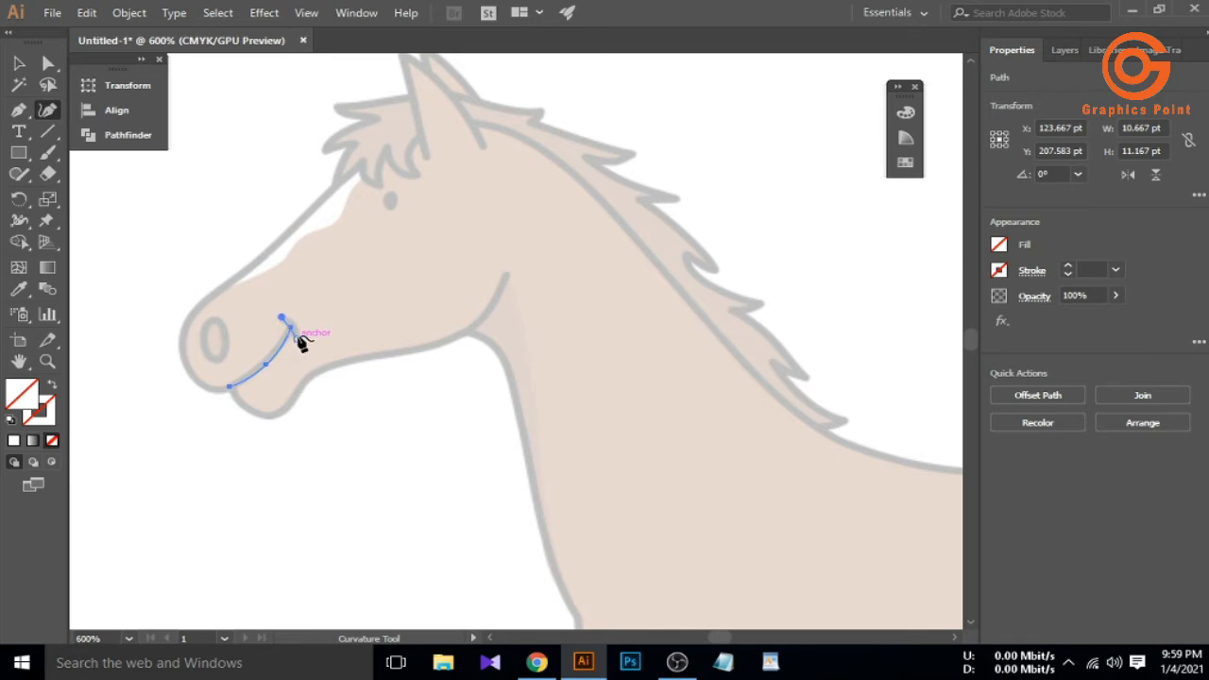
scroll(292, 333, up, 4)
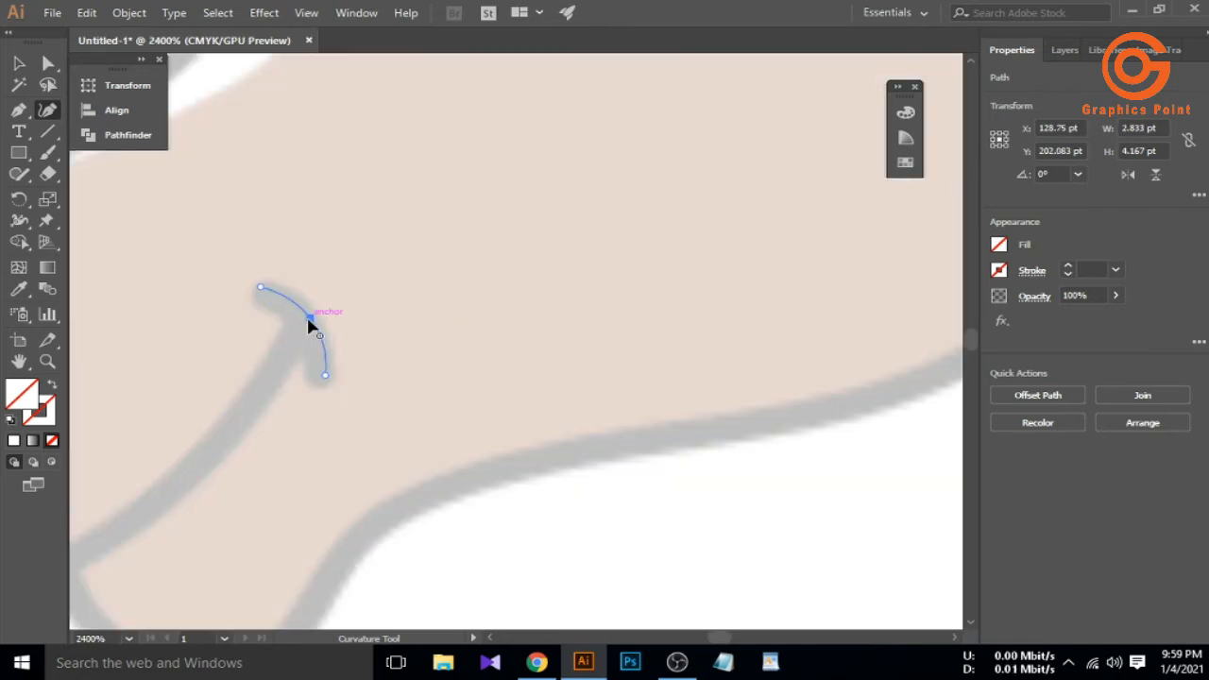
scroll(307, 326, down, 4)
click(19, 63)
click(251, 296)
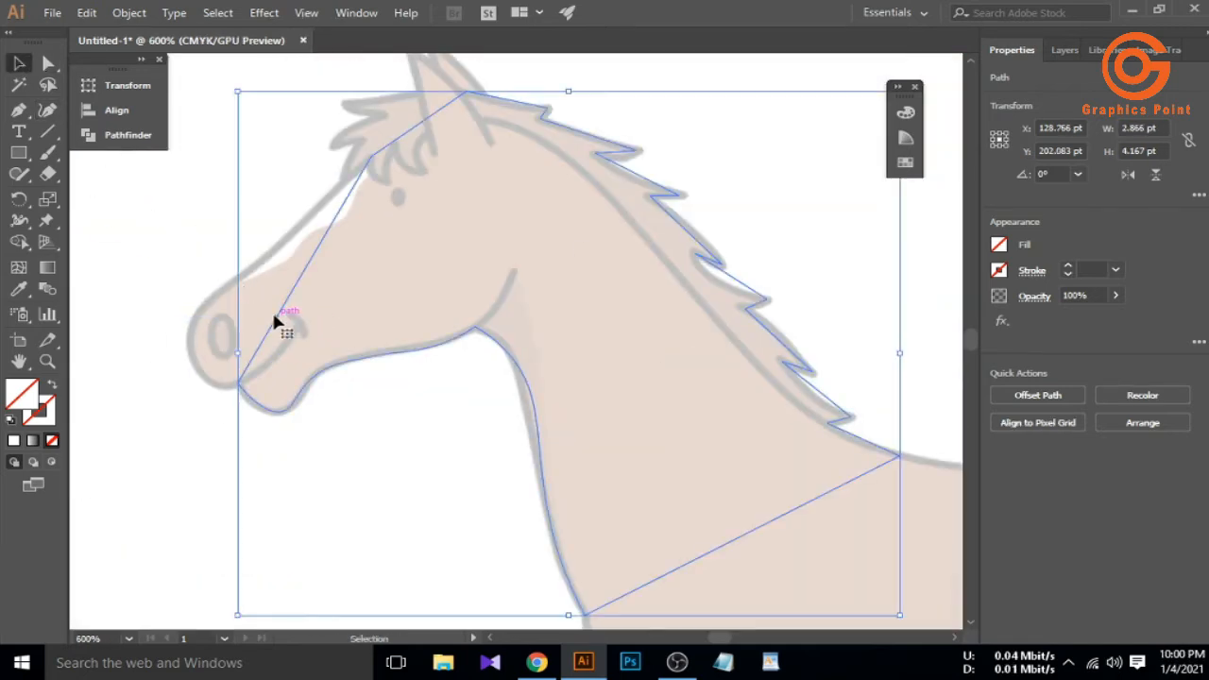
scroll(261, 376, up, 1)
Curve the straight muzzle edge so it follows the nose outline
click(49, 112)
drag(304, 281, 181, 358)
click(275, 270)
key(ctrl+z)
scroll(214, 376, down, 2)
scroll(335, 363, up, 1)
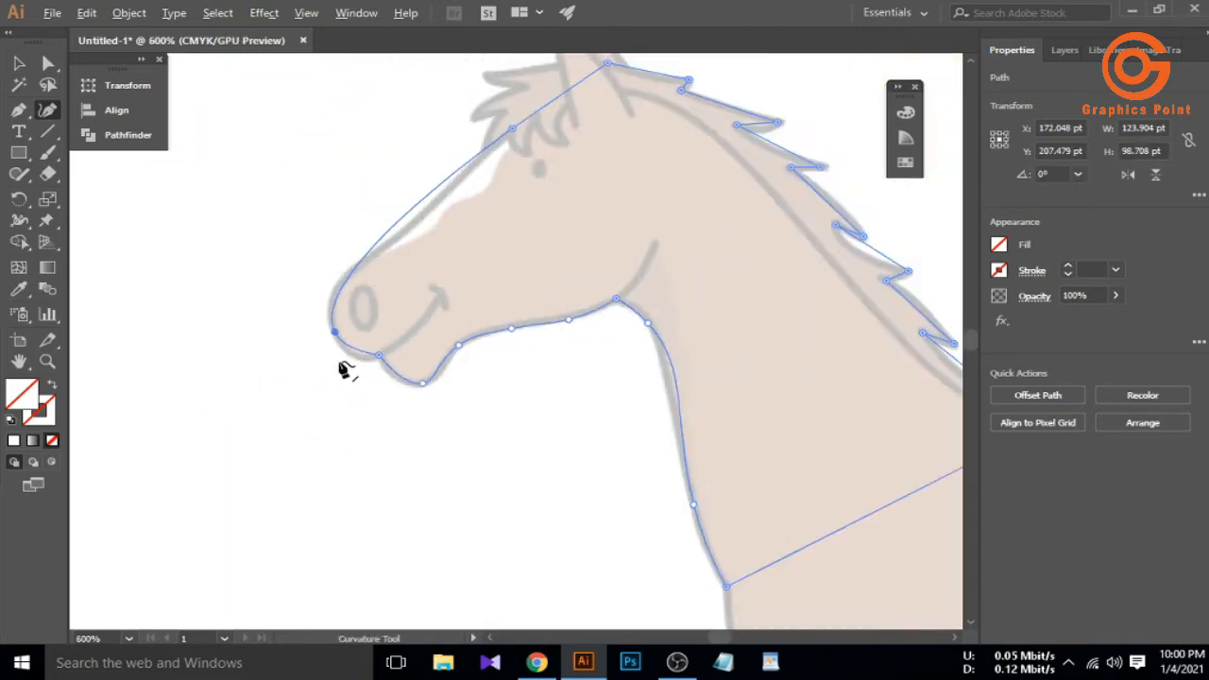
scroll(342, 352, up, 3)
scroll(284, 309, down, 4)
scroll(345, 195, up, 3)
drag(323, 274, 289, 339)
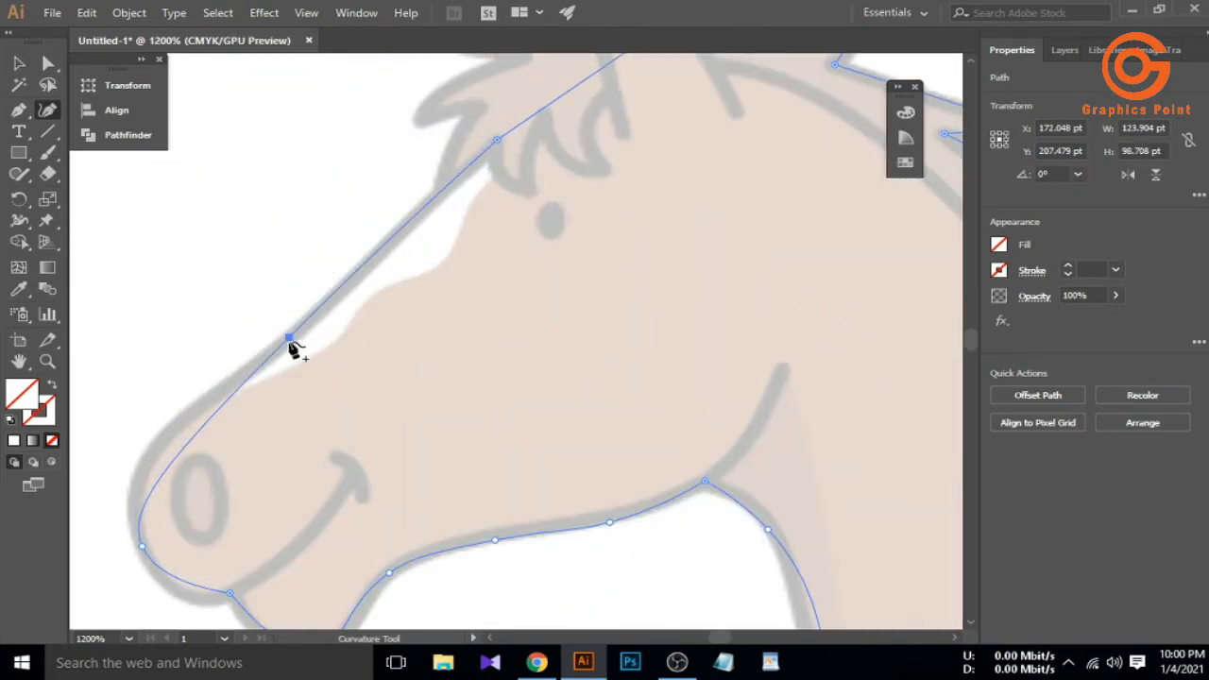
scroll(266, 400, down, 2)
scroll(211, 477, up, 3)
drag(217, 366, 201, 343)
Arc the forehead edge up to the ears and pull the chin curve onto the sketch
click(345, 219)
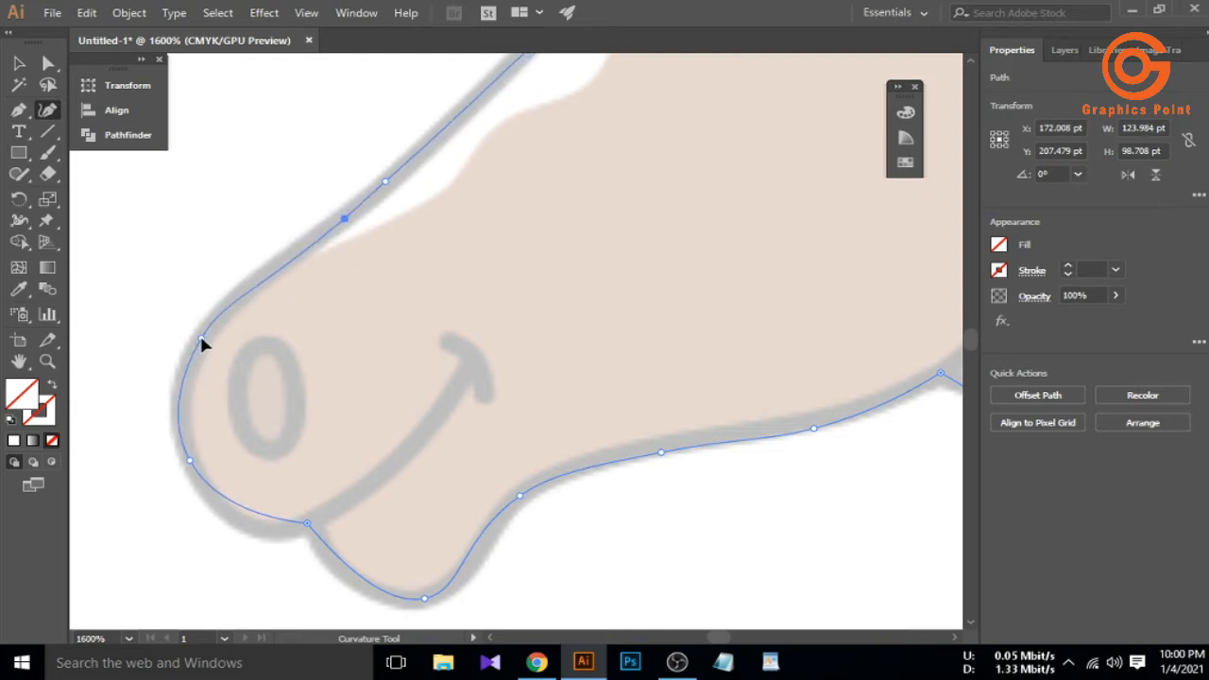
drag(362, 204, 318, 239)
click(361, 204)
scroll(197, 348, down, 3)
scroll(218, 433, up, 4)
drag(218, 339, 220, 357)
scroll(287, 386, down, 5)
scroll(382, 212, up, 4)
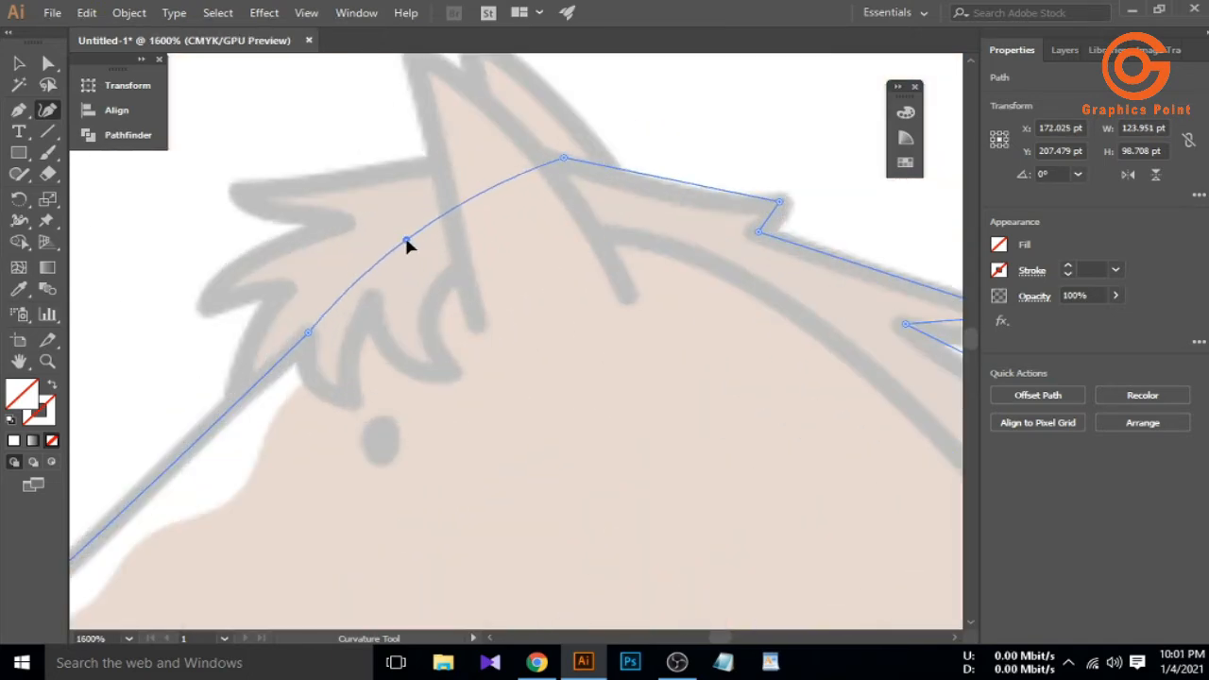
scroll(557, 179, up, 1)
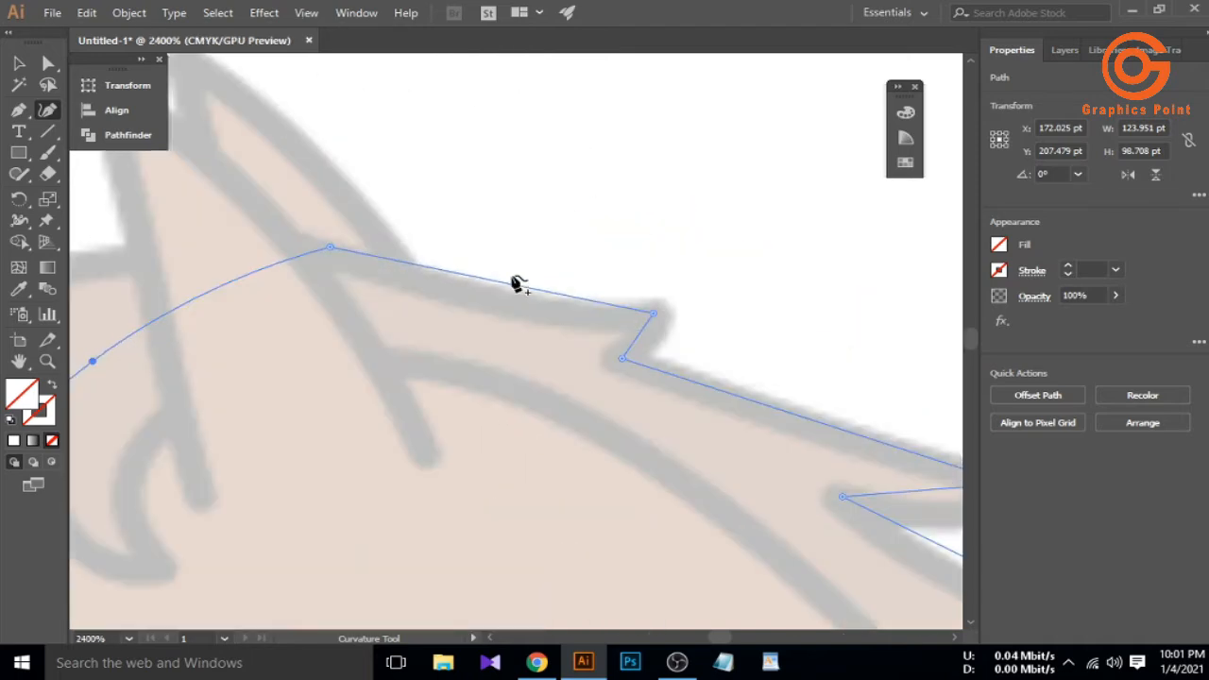
scroll(501, 302, down, 3)
scroll(605, 337, up, 3)
scroll(491, 284, down, 3)
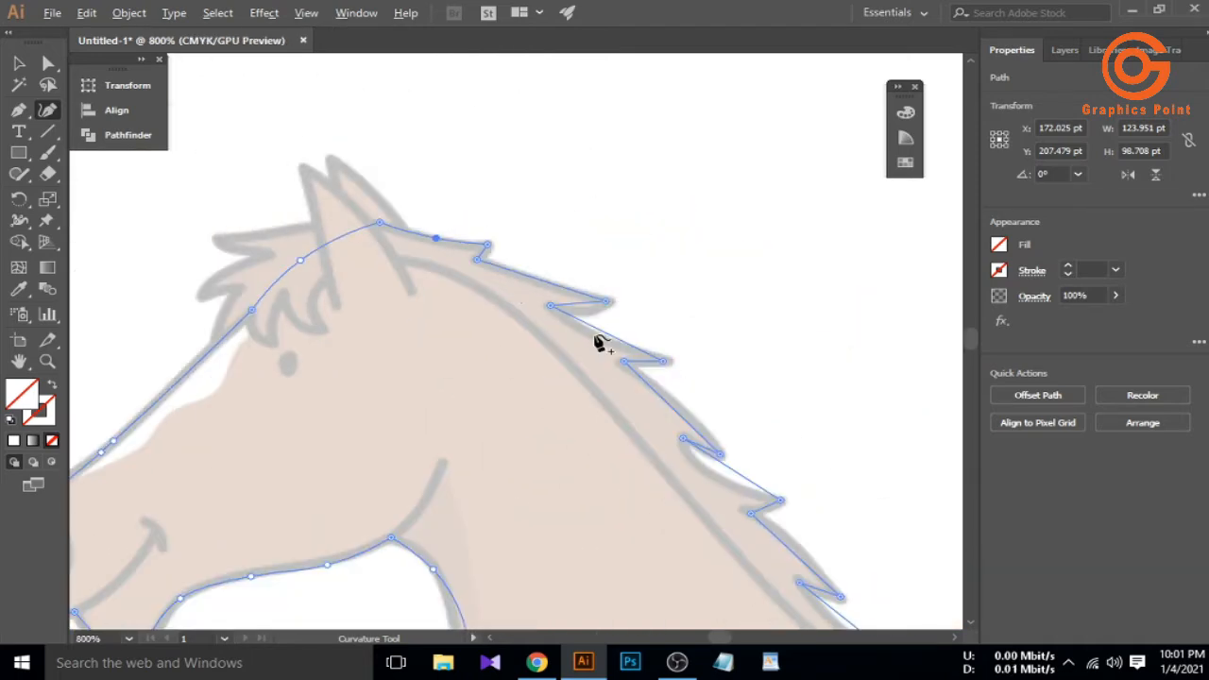
scroll(596, 311, up, 3)
scroll(567, 321, up, 1)
Bend three mane-edge segments into curves and switch back to the Selection tool
mouse_move(516, 274)
mouse_down()
mouse_move(526, 261)
mouse_move(435, 229)
mouse_move(432, 210)
mouse_move(516, 267)
mouse_up()
scroll(534, 269, down, 4)
scroll(569, 315, up, 4)
scroll(510, 274, down, 3)
scroll(578, 328, up, 3)
drag(439, 275, 451, 254)
scroll(492, 292, down, 4)
scroll(512, 342, up, 3)
drag(528, 320, 519, 339)
scroll(520, 346, down, 6)
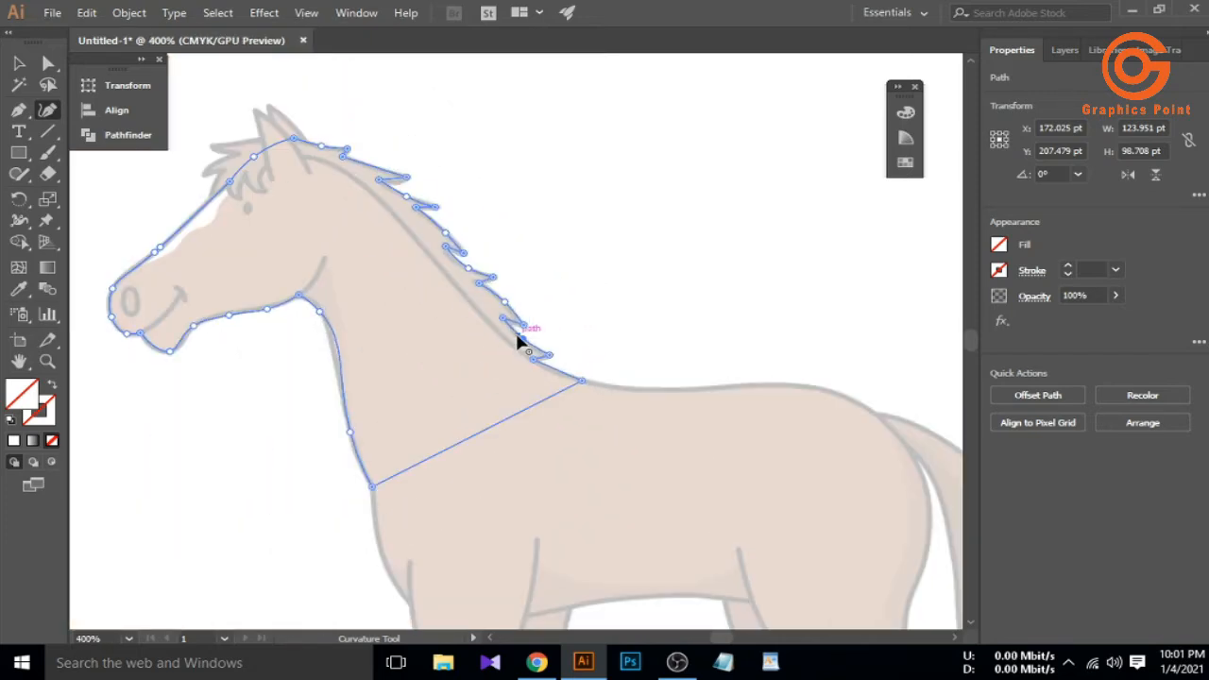
click(22, 64)
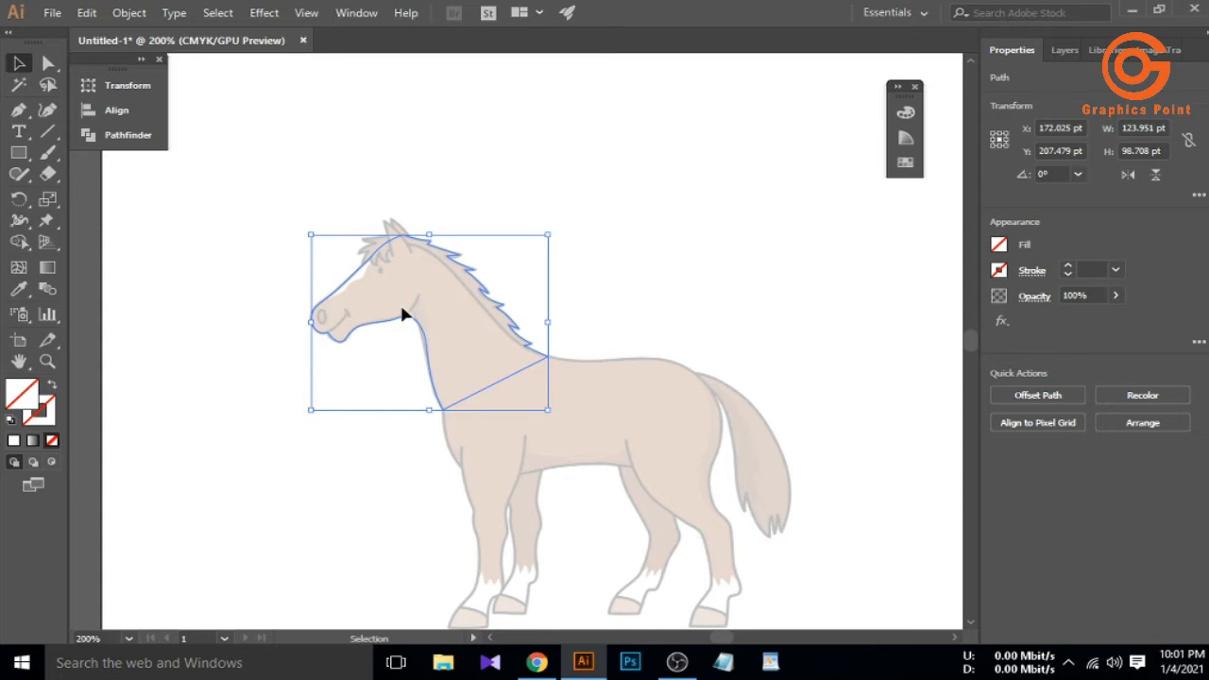
Draw a short jaw line under the head and deselect it
scroll(404, 317, up, 5)
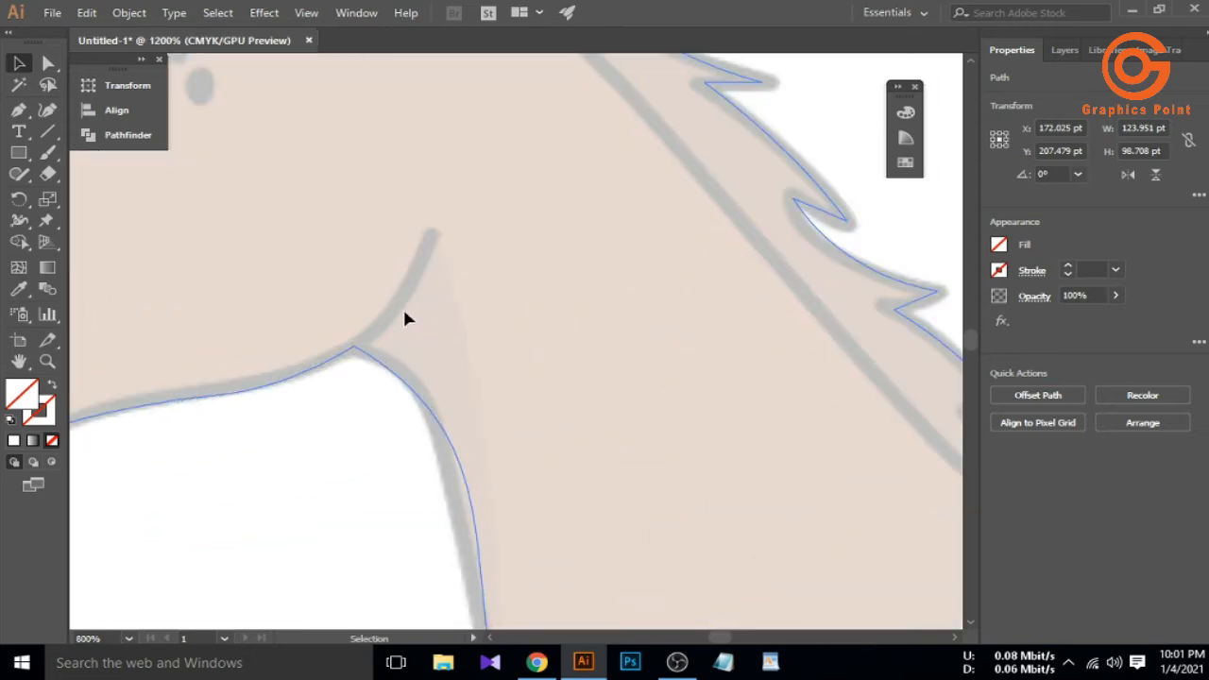
click(435, 230)
click(353, 346)
click(47, 110)
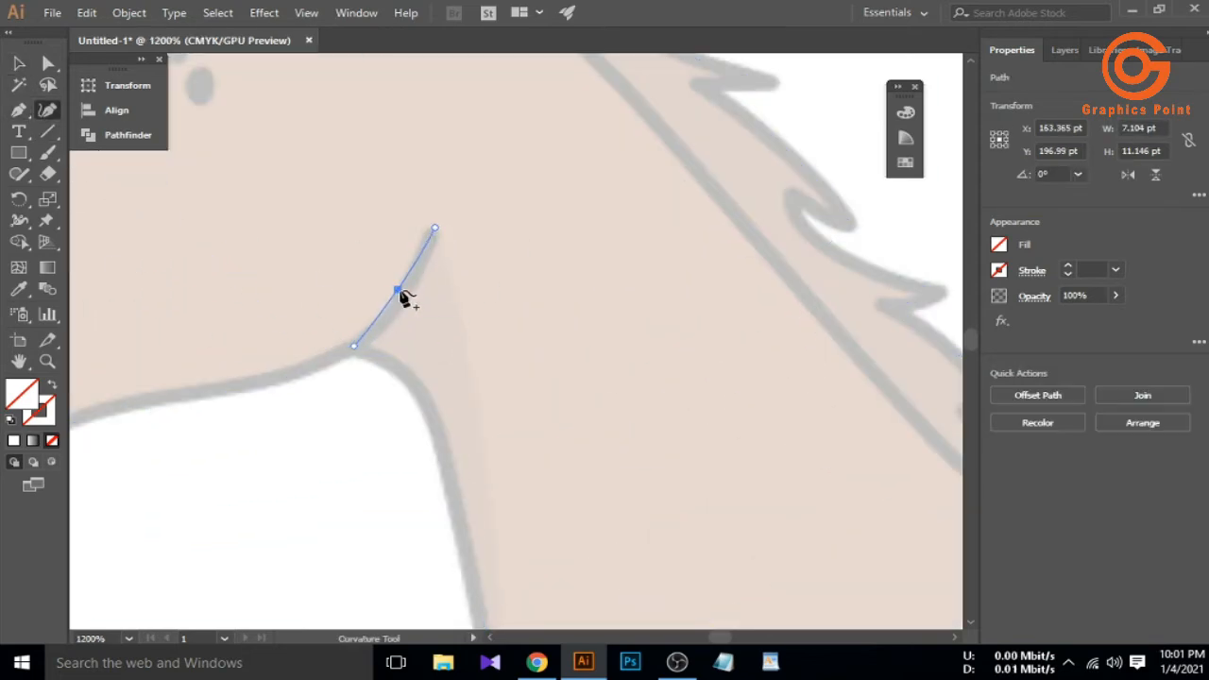
click(19, 63)
scroll(329, 274, down, 5)
click(306, 332)
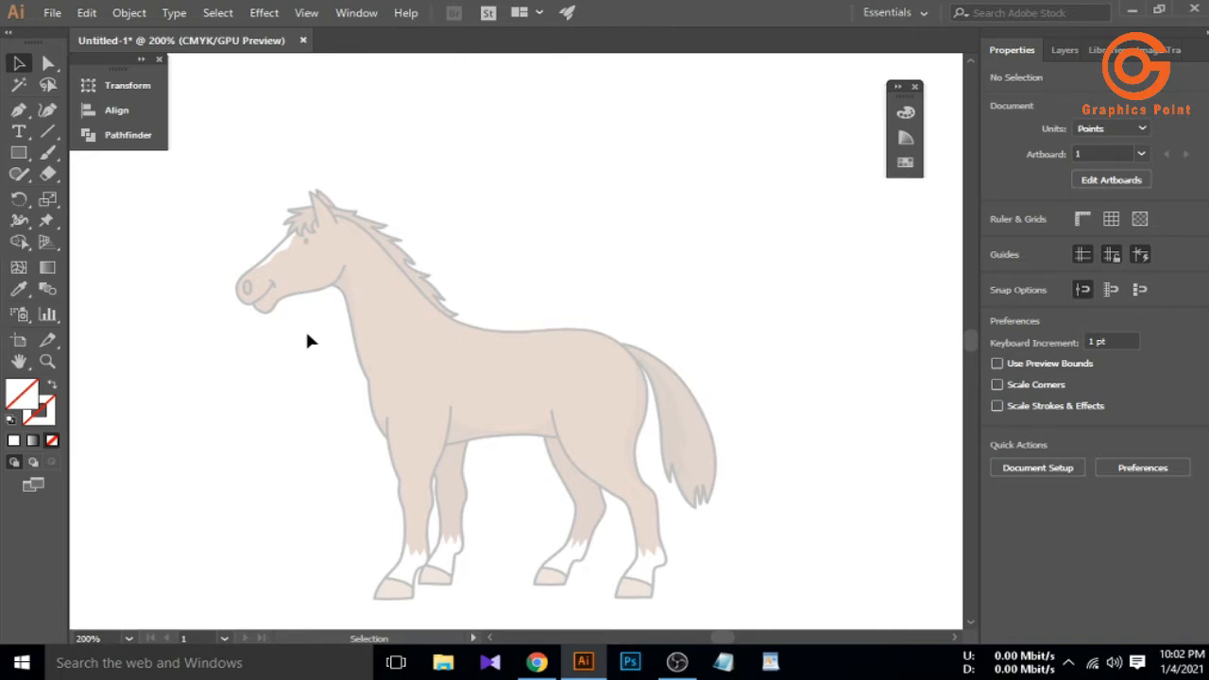
scroll(210, 280, up, 3)
scroll(396, 287, up, 1)
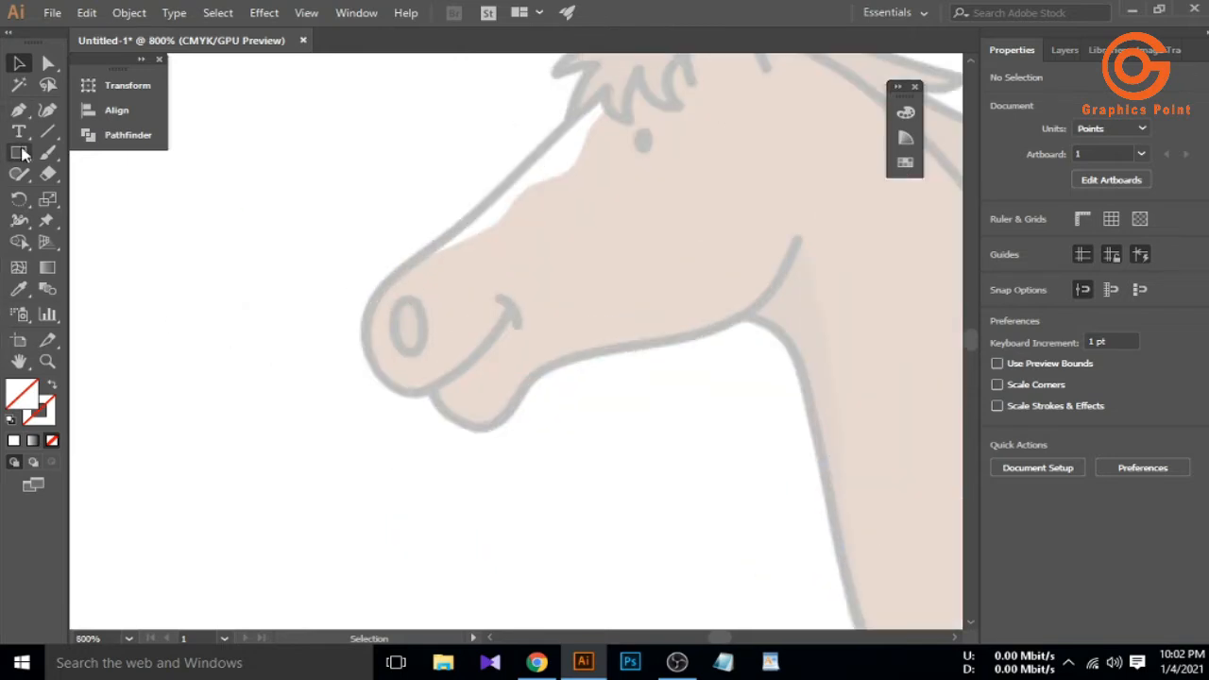
Draw an ellipse on the nostril and reshape it into a tall narrow oval
drag(24, 156, 91, 198)
drag(411, 325, 435, 347)
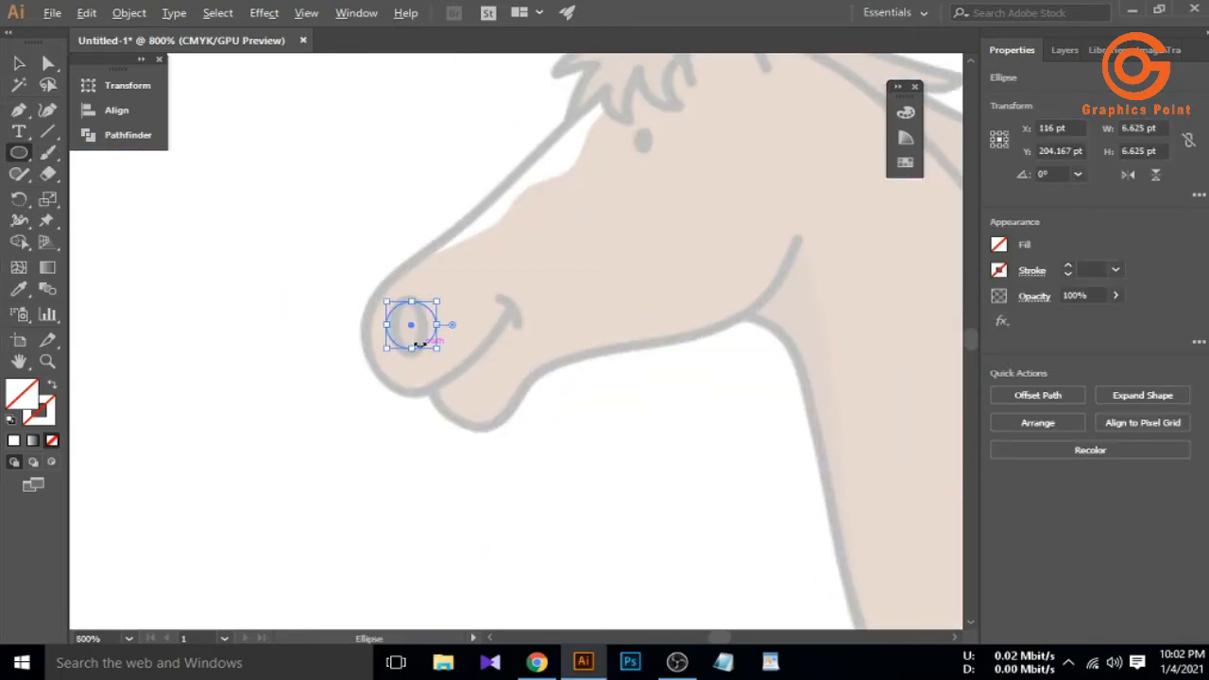
scroll(423, 343, up, 3)
drag(368, 364, 369, 379)
drag(443, 289, 360, 296)
drag(361, 200, 360, 214)
scroll(346, 255, down, 5)
scroll(480, 154, up, 3)
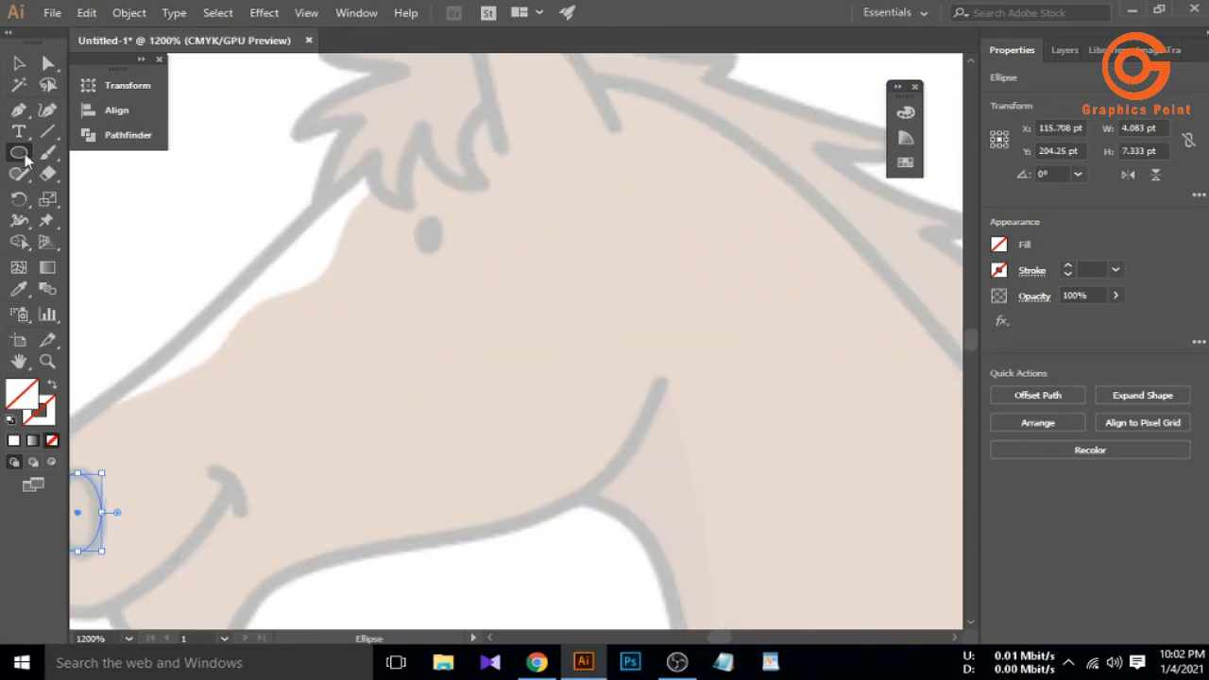
Draw a small oval for the eye, undoing an accidental move of the head outline
mouse_move(431, 237)
mouse_down()
mouse_move(451, 260)
mouse_move(415, 210)
mouse_up()
scroll(435, 244, up, 3)
drag(378, 256, 385, 255)
scroll(381, 256, down, 6)
click(104, 181)
scroll(272, 292, down, 2)
drag(196, 227, 536, 274)
scroll(344, 346, down, 2)
key(ctrl+z)
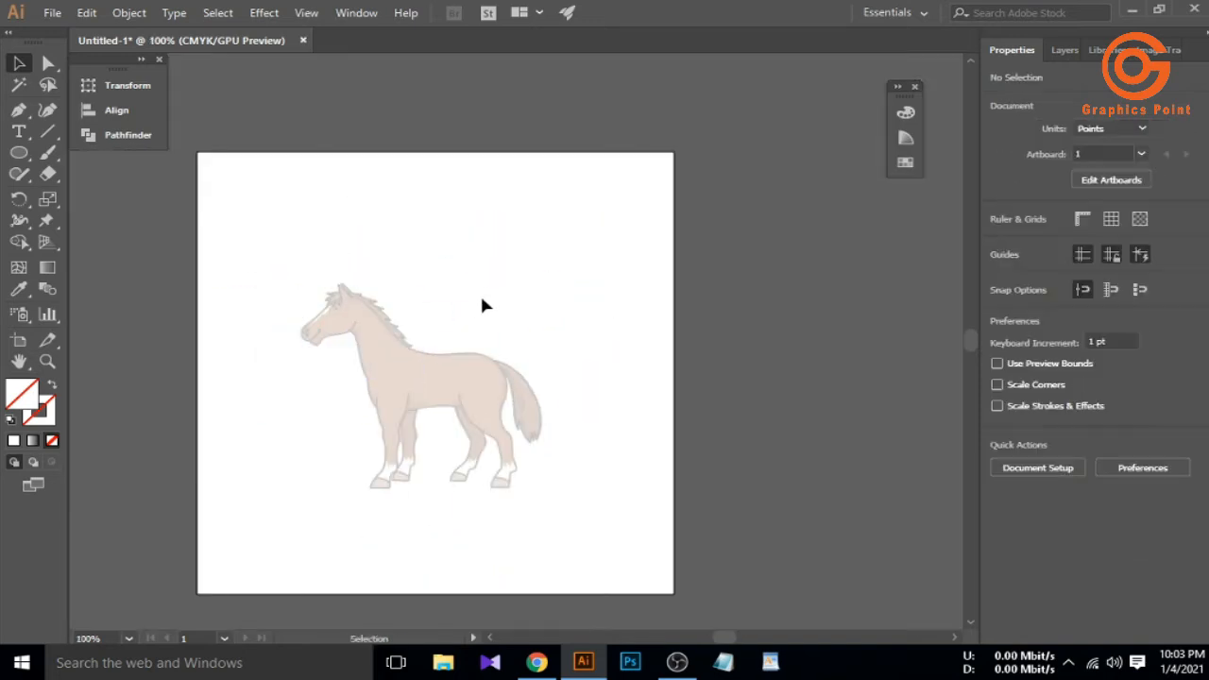
Draw the first ear outline with the Pen tool as a three-anchor line from base to tip to base
click(482, 305)
scroll(346, 302, up, 7)
key(p)
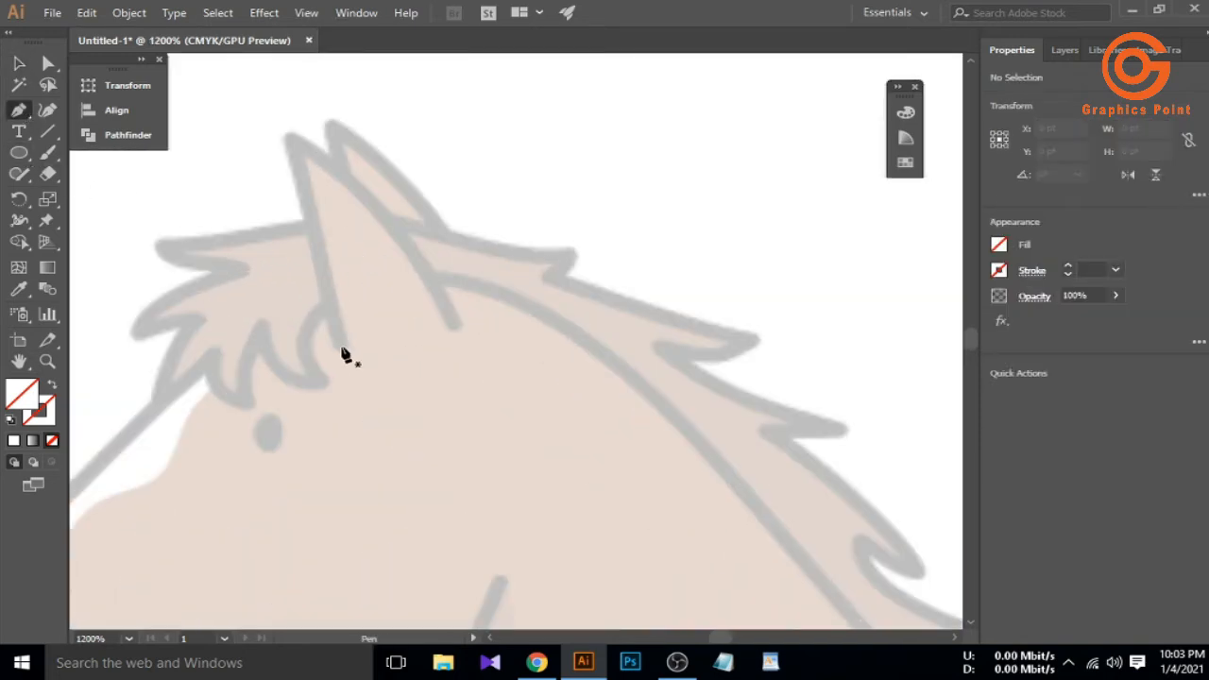
click(340, 346)
click(291, 140)
click(452, 327)
click(19, 63)
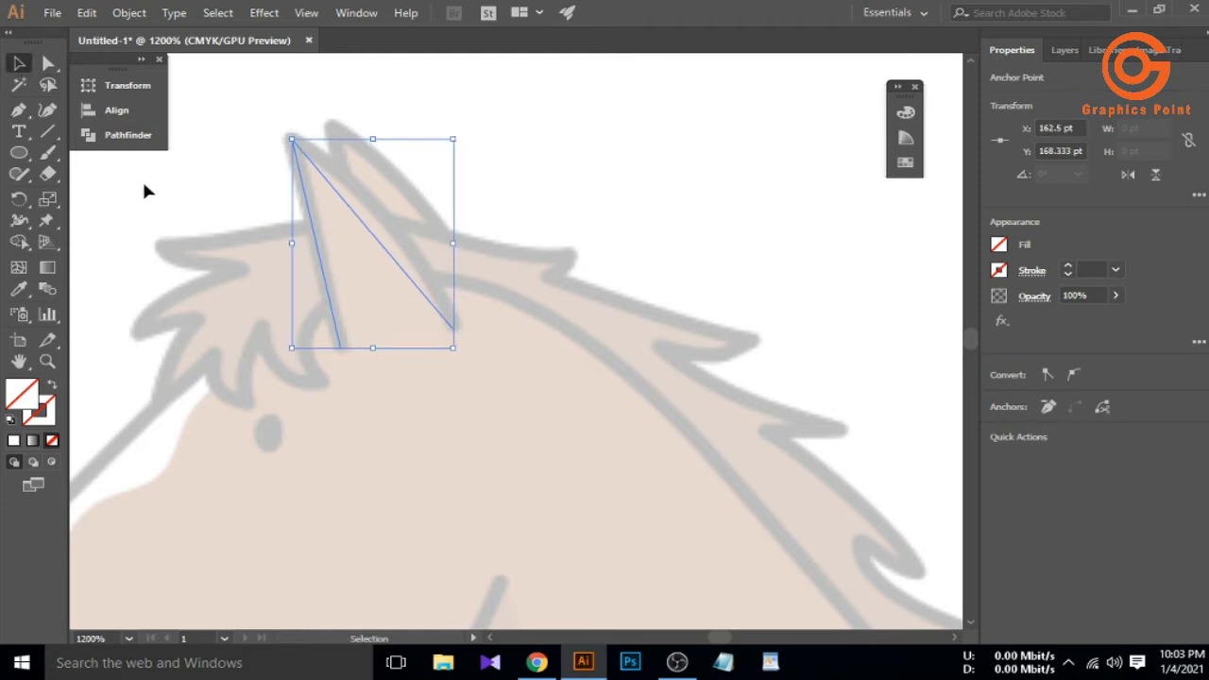
Draw the second ear line, then bend its diagonal outer edge into a curve with the Curvature tool
click(19, 110)
click(437, 229)
click(337, 127)
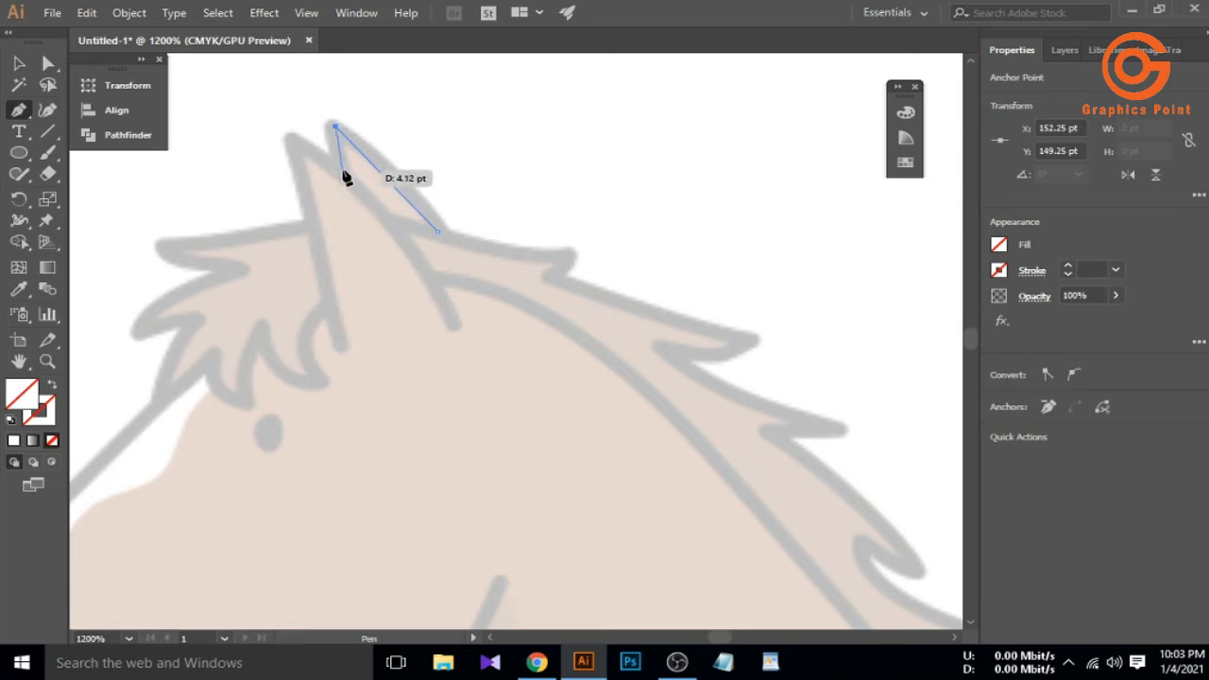
click(20, 64)
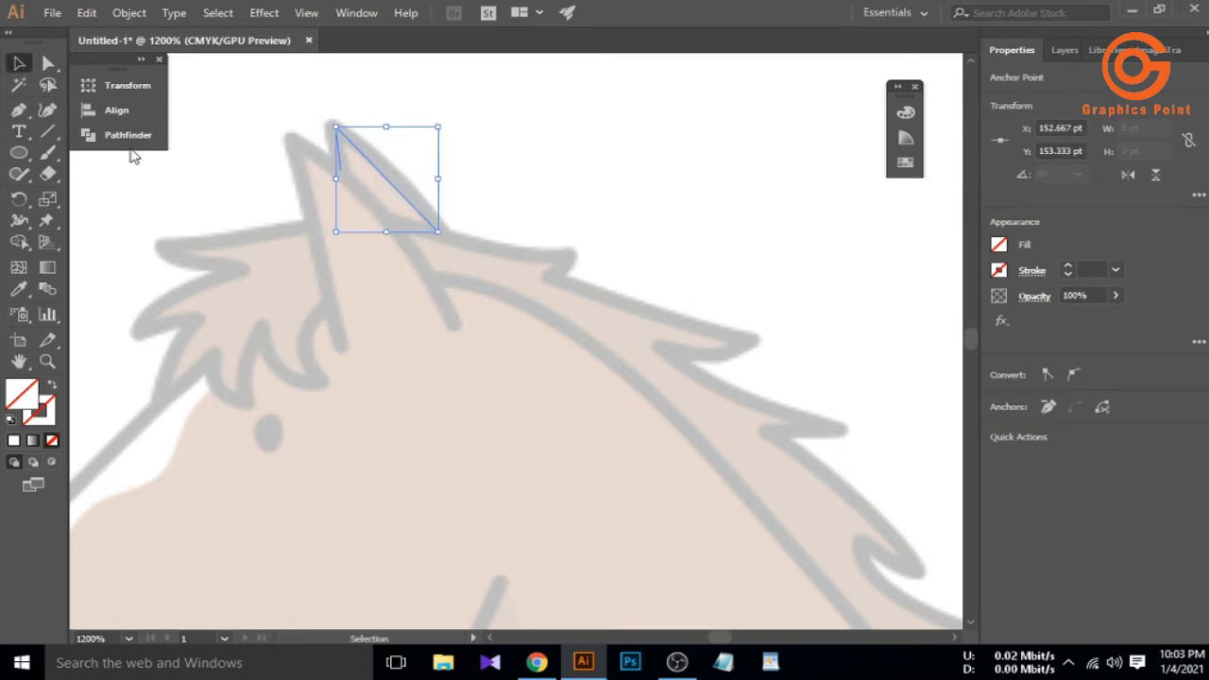
key(shift+grave)
click(373, 167)
drag(389, 170, 389, 173)
click(359, 194)
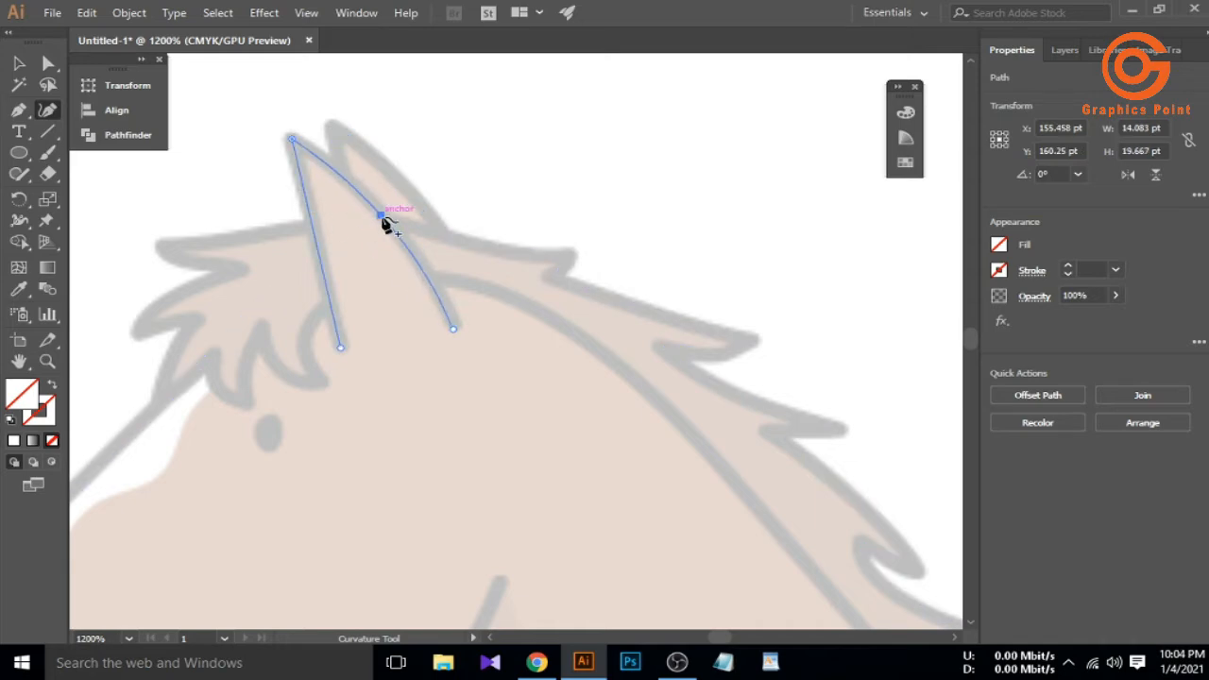
Select the head, ear and eye paths and move them up and right off the horse sketch
click(18, 63)
scroll(277, 215, down, 4)
drag(208, 204, 386, 300)
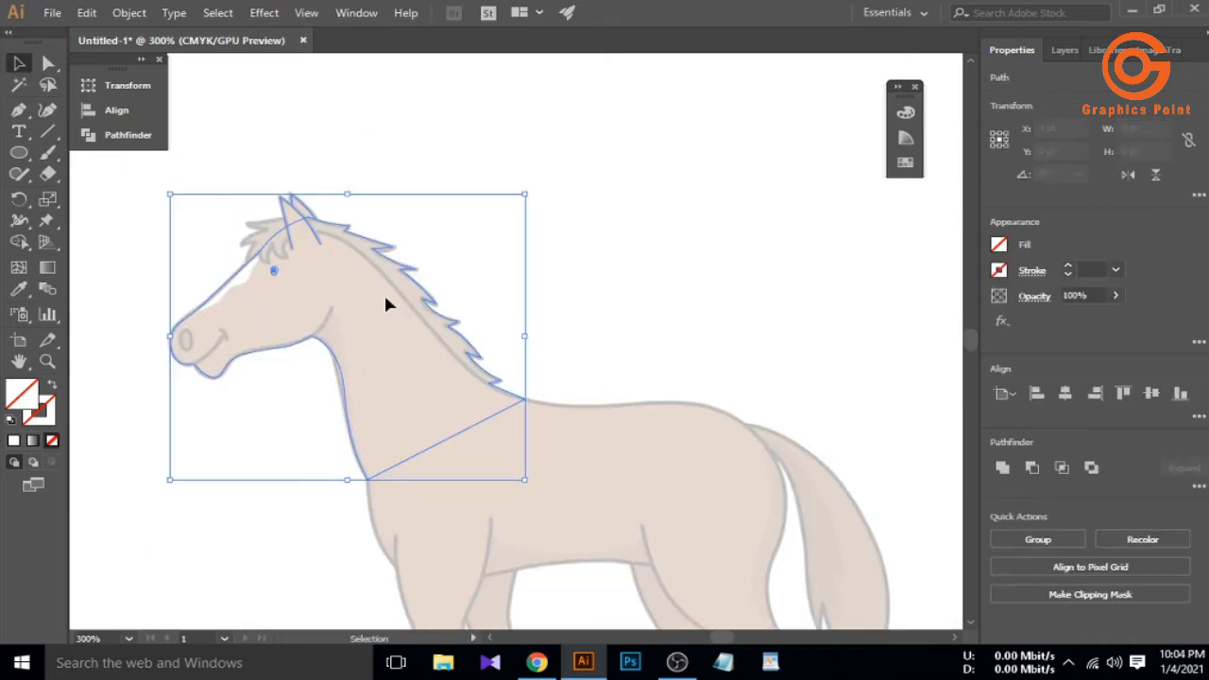
scroll(275, 265, down, 2)
drag(305, 312, 601, 225)
Group the head paths and give them a black stroke and blue fill
right_click(601, 224)
click(651, 330)
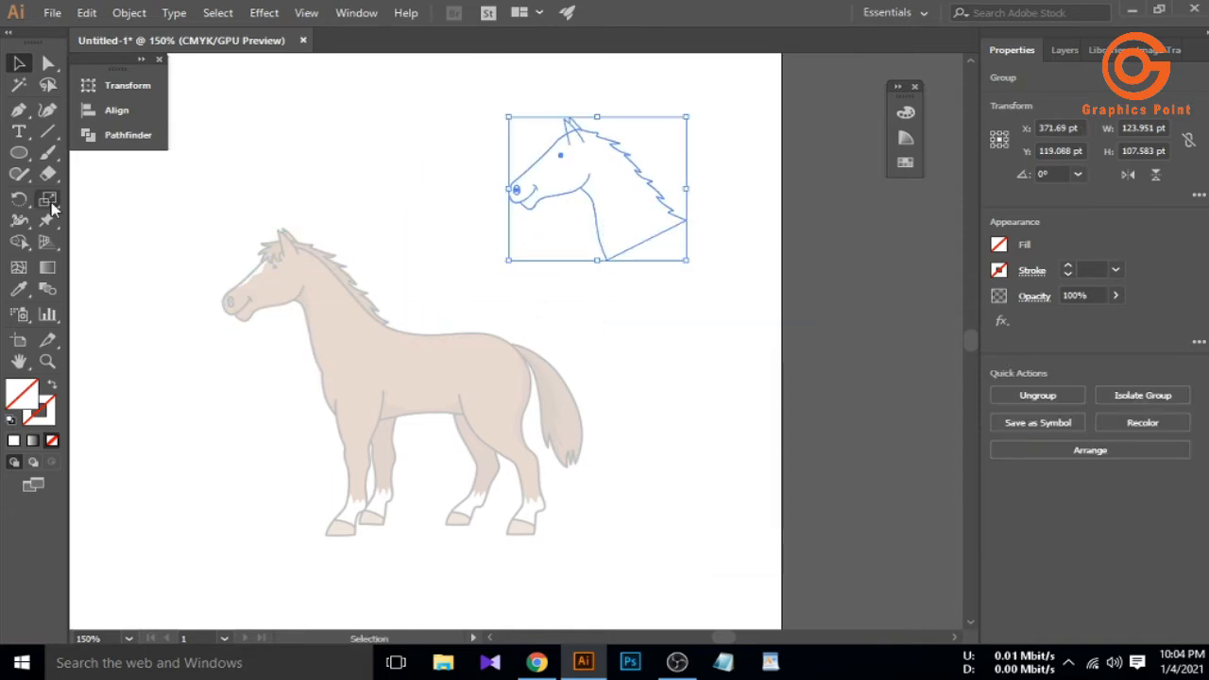
click(50, 417)
click(681, 223)
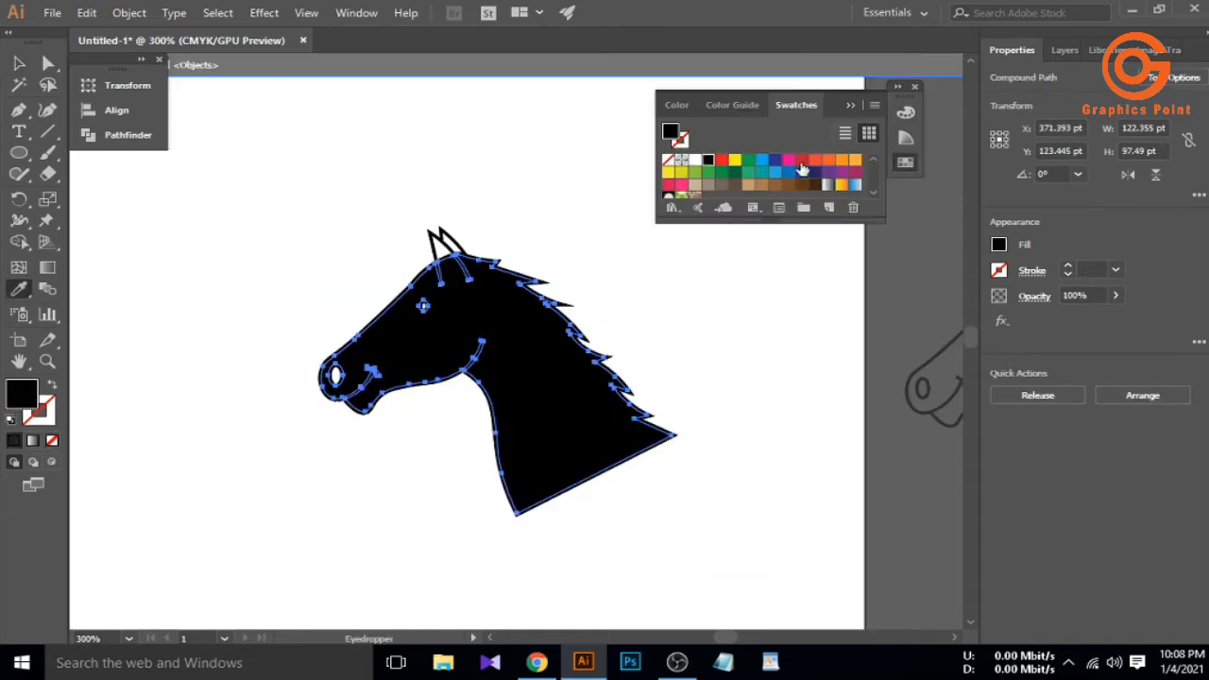
click(762, 169)
key(i)
click(735, 272)
key(ctrl+z)
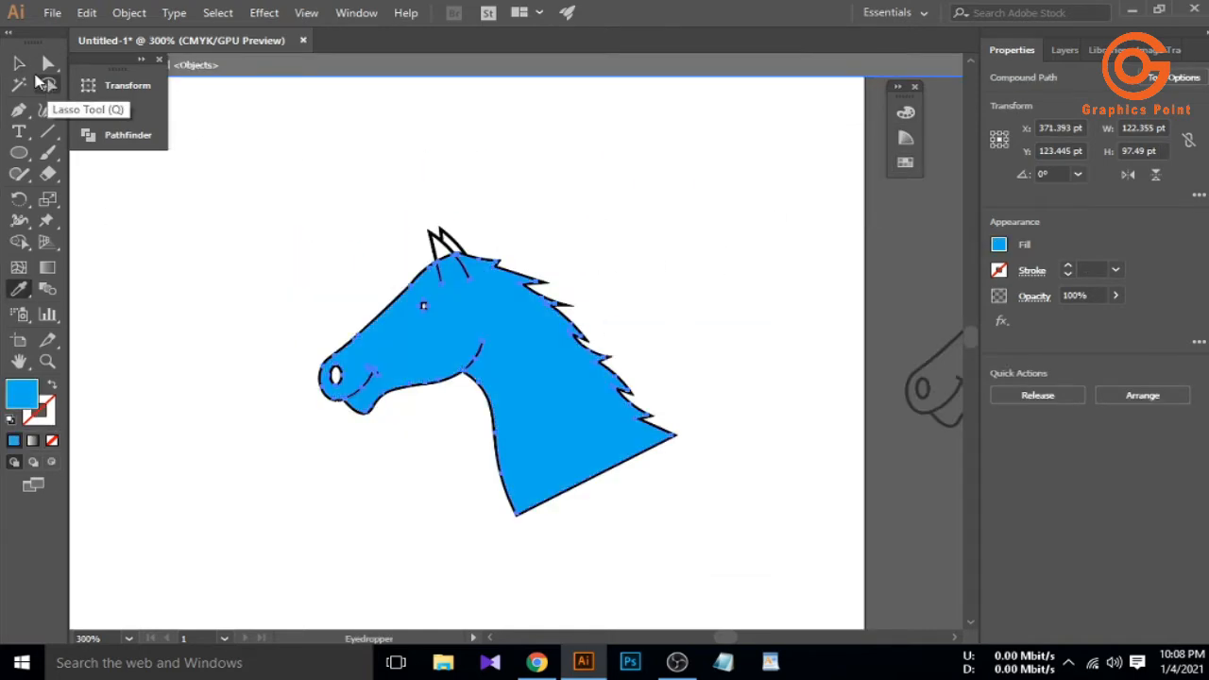
Alt-drag duplicates of the blue horse head beside the artboard
key(v)
click(173, 242)
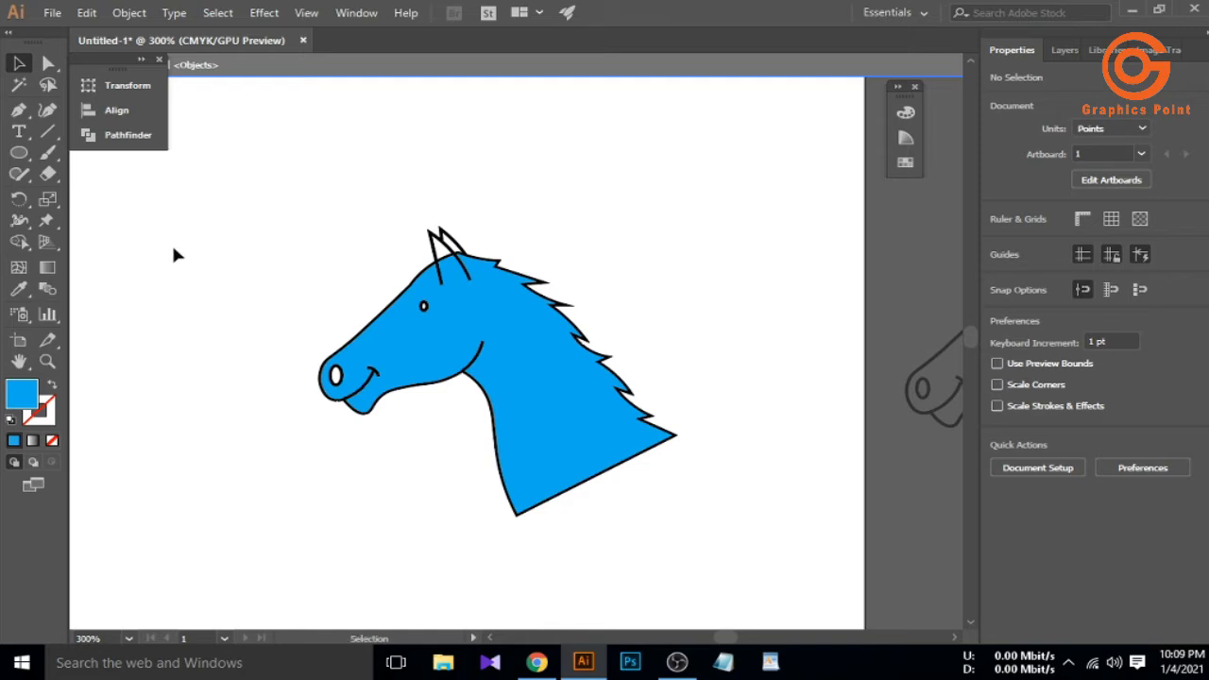
scroll(364, 385, down, 2)
drag(343, 307, 529, 462)
drag(449, 397, 697, 522)
click(415, 477)
scroll(406, 475, down, 3)
scroll(359, 499, down, 2)
Unlock the horse reference image and delete it
key(Escape)
scroll(340, 443, down, 1)
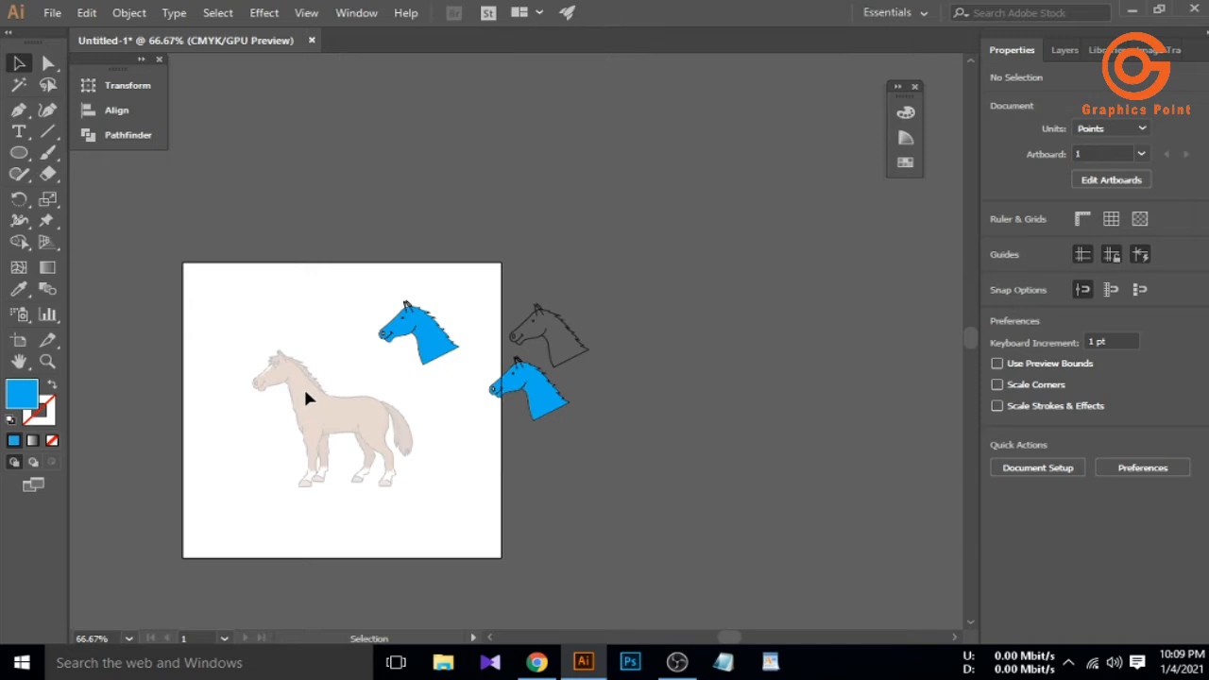
key(ctrl+alt+2)
key(Delete)
Move the invisible head outline paths below the blue heads
scroll(341, 361, up, 1)
drag(188, 317, 346, 522)
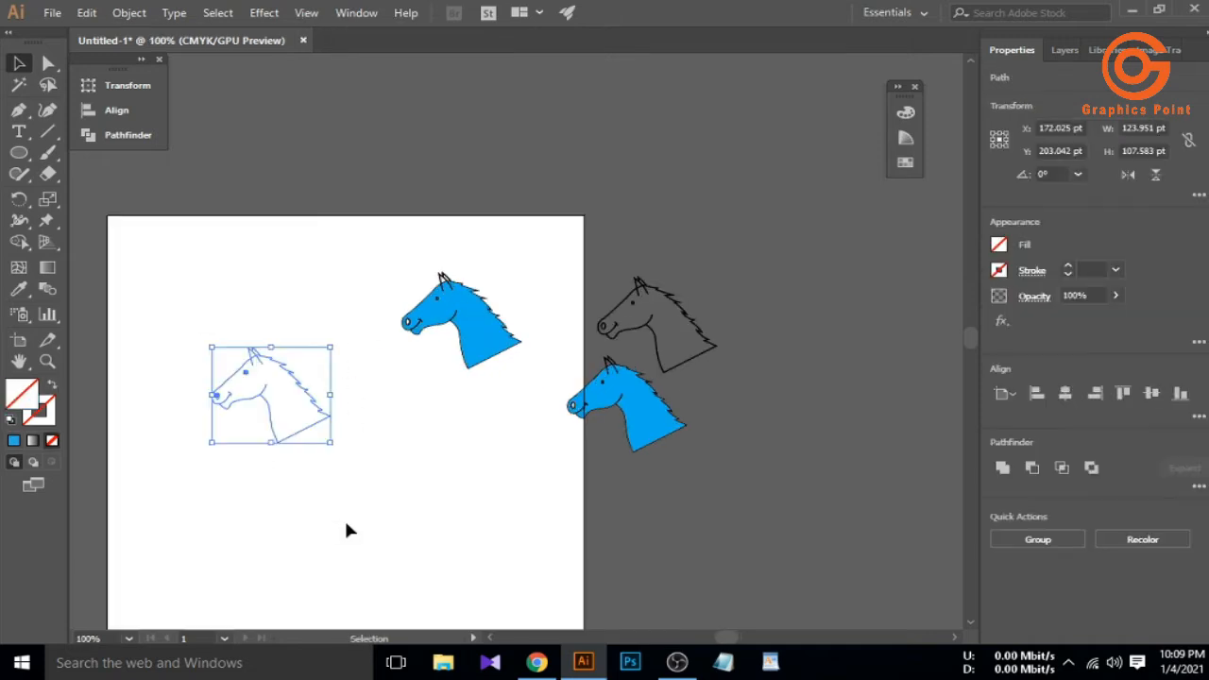
drag(269, 427, 746, 550)
click(637, 514)
Apply a 0.5 pt stroke weight to the head outline paths
mouse_move(661, 455)
mouse_down()
mouse_move(786, 506)
mouse_move(820, 566)
mouse_up()
click(1115, 270)
click(1140, 308)
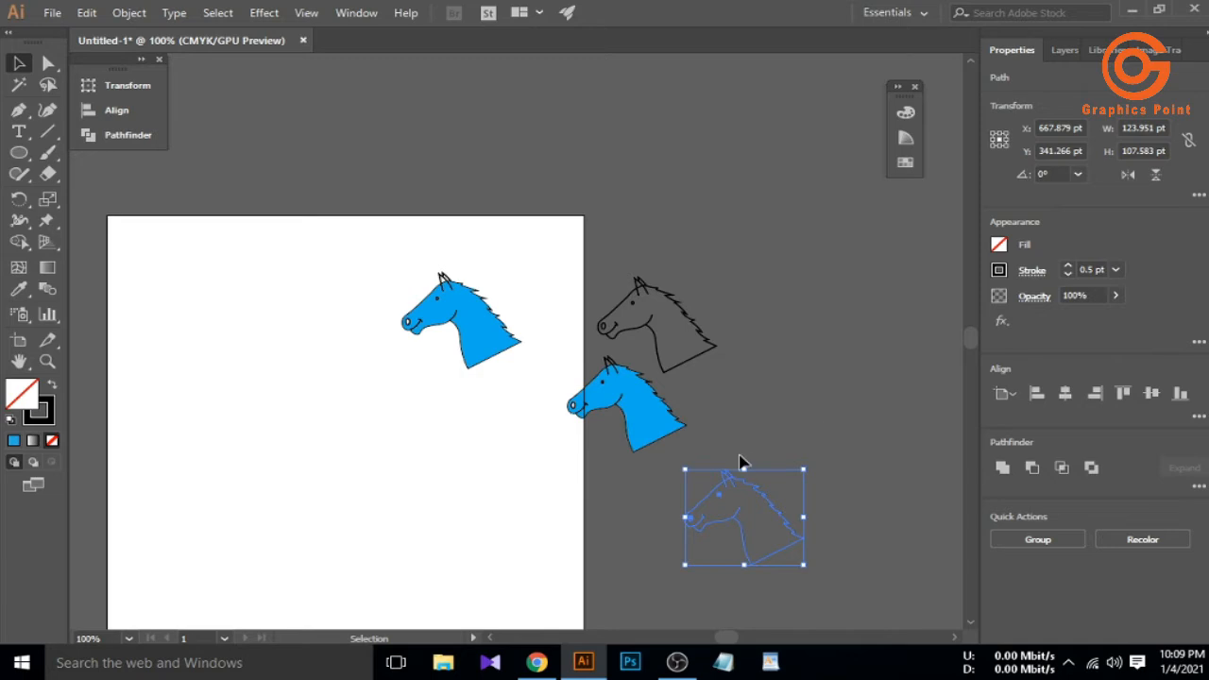
click(708, 457)
scroll(620, 404, down, 1)
scroll(463, 454, up, 1)
scroll(487, 444, down, 1)
scroll(374, 288, up, 1)
scroll(461, 347, down, 1)
drag(265, 271, 459, 440)
click(462, 450)
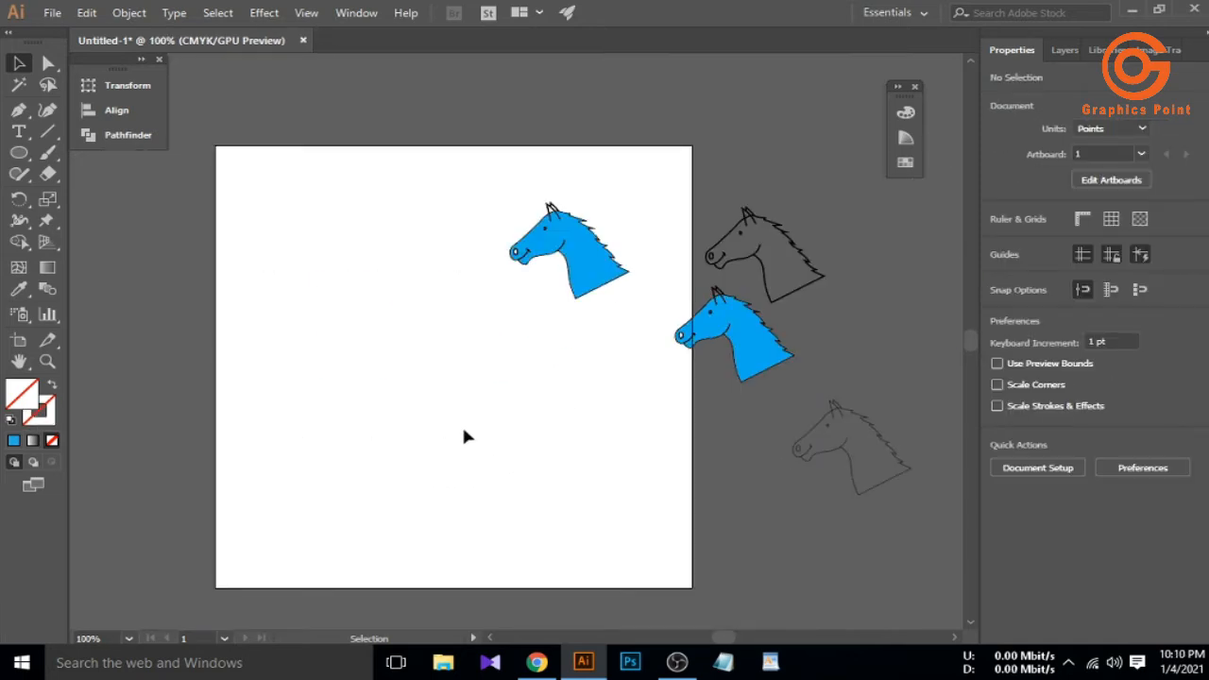
Add a letter H text object, then enlarge it and position it on the artboard
key(t)
click(323, 391)
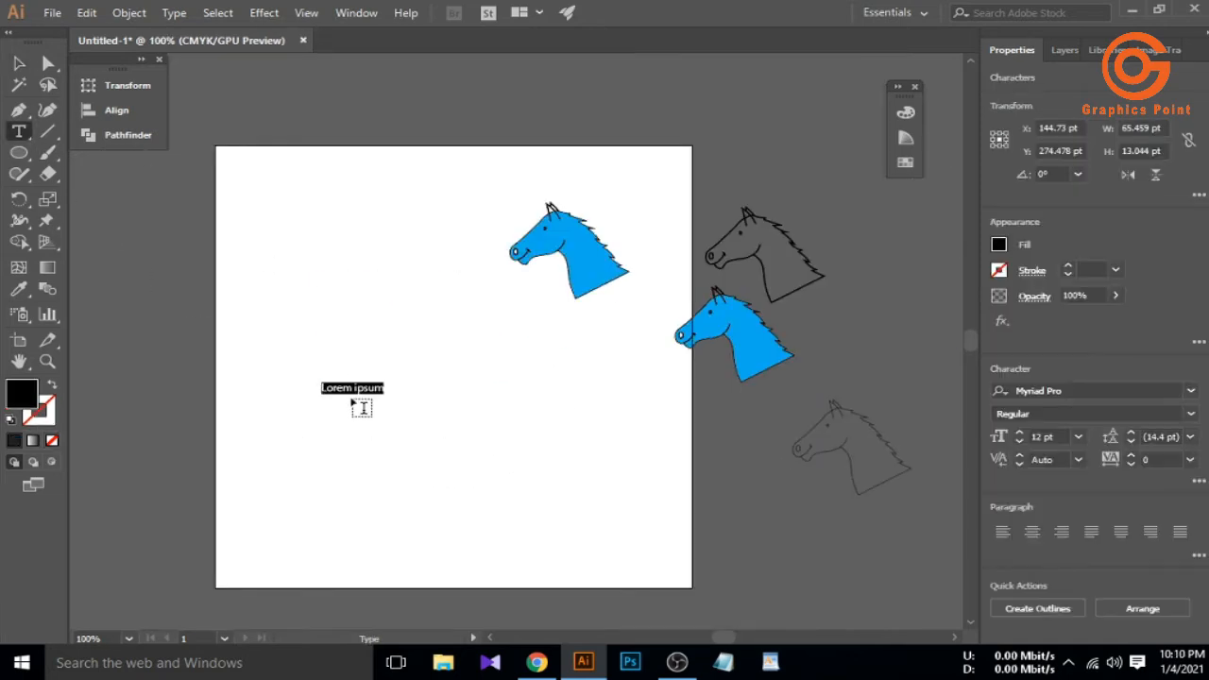
click(18, 63)
drag(330, 394, 406, 510)
drag(374, 406, 491, 440)
drag(521, 511, 607, 567)
drag(509, 367, 510, 406)
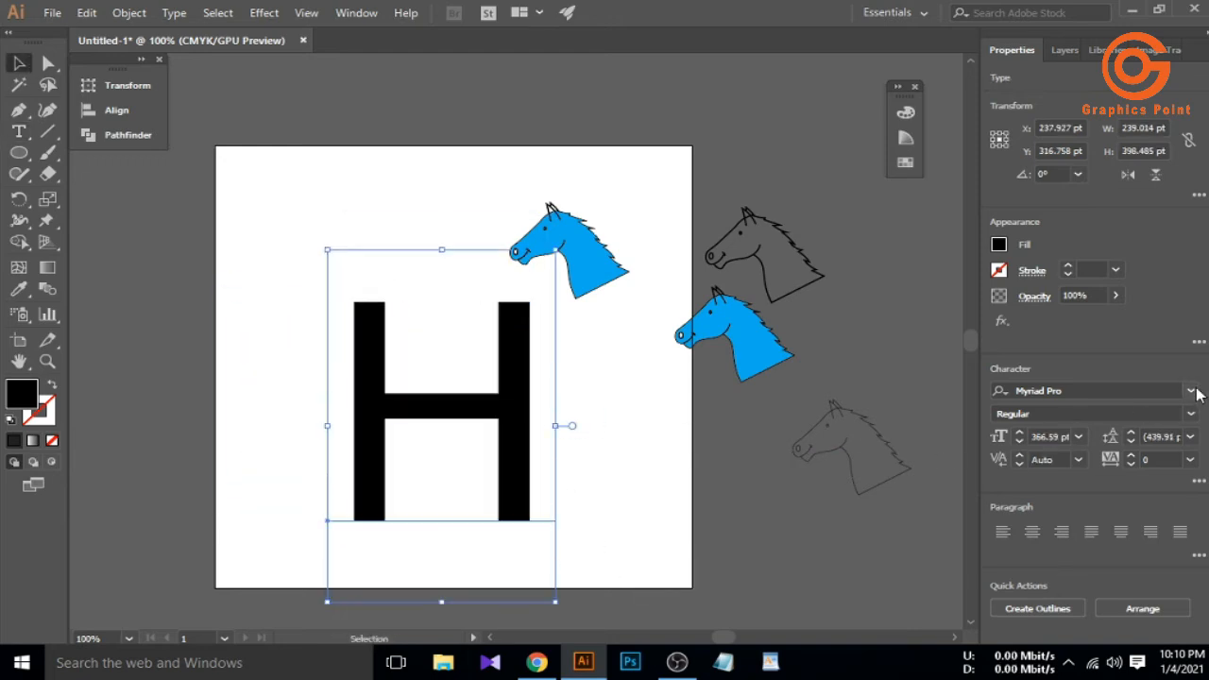
Set the H in Arial Black and convert it to outlines
click(1189, 390)
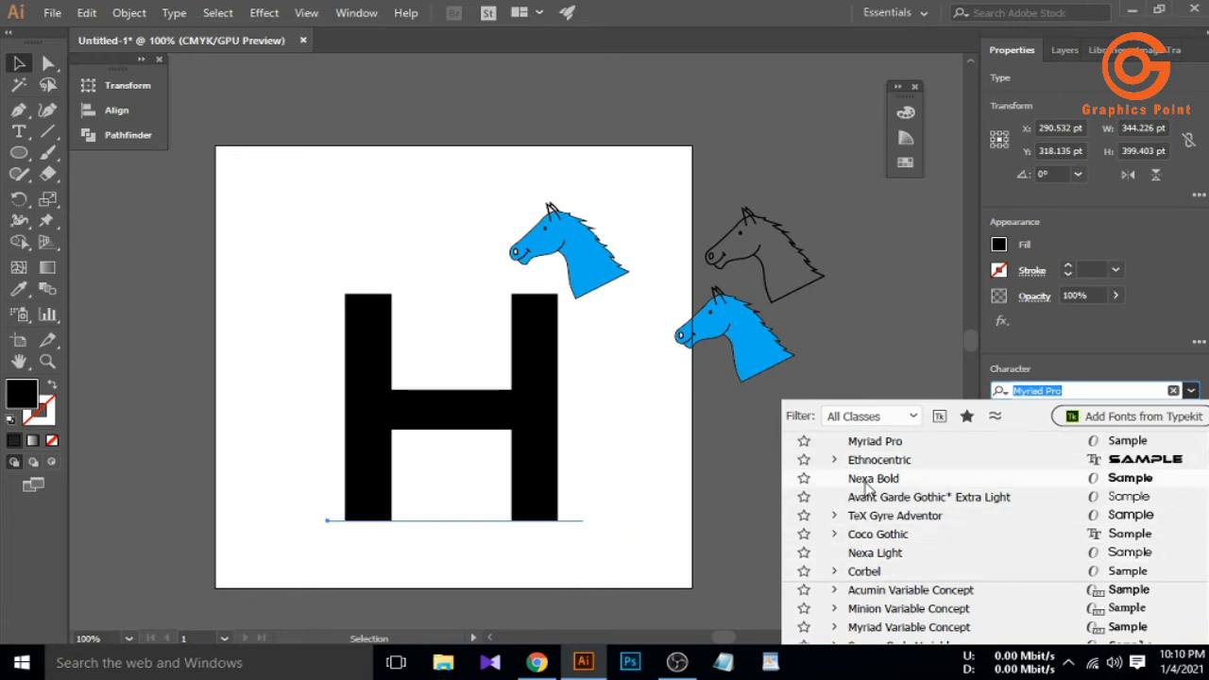
scroll(865, 484, down, 5)
click(834, 553)
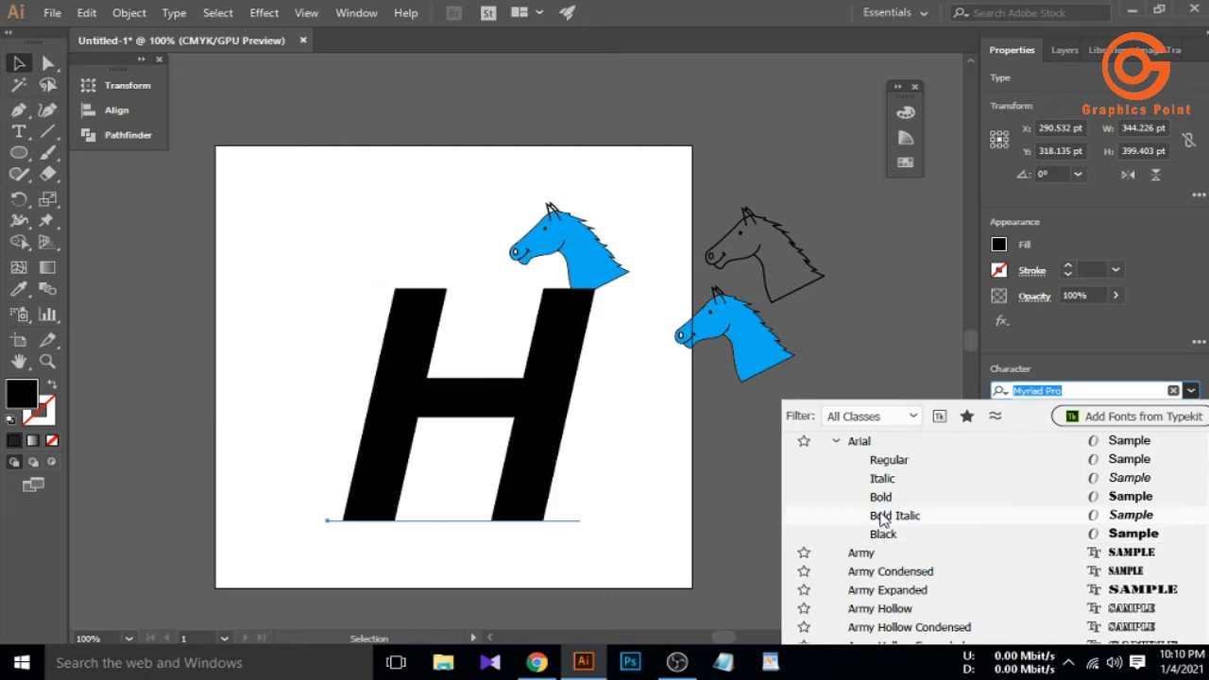
click(882, 534)
click(553, 418)
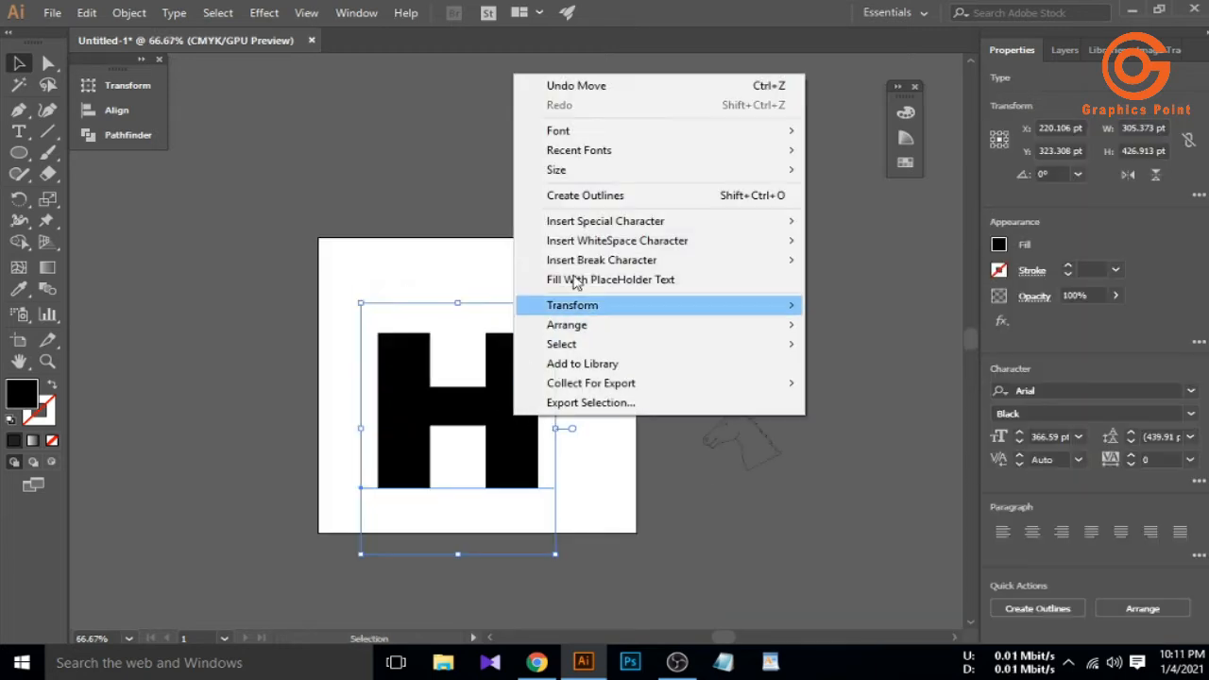
click(580, 195)
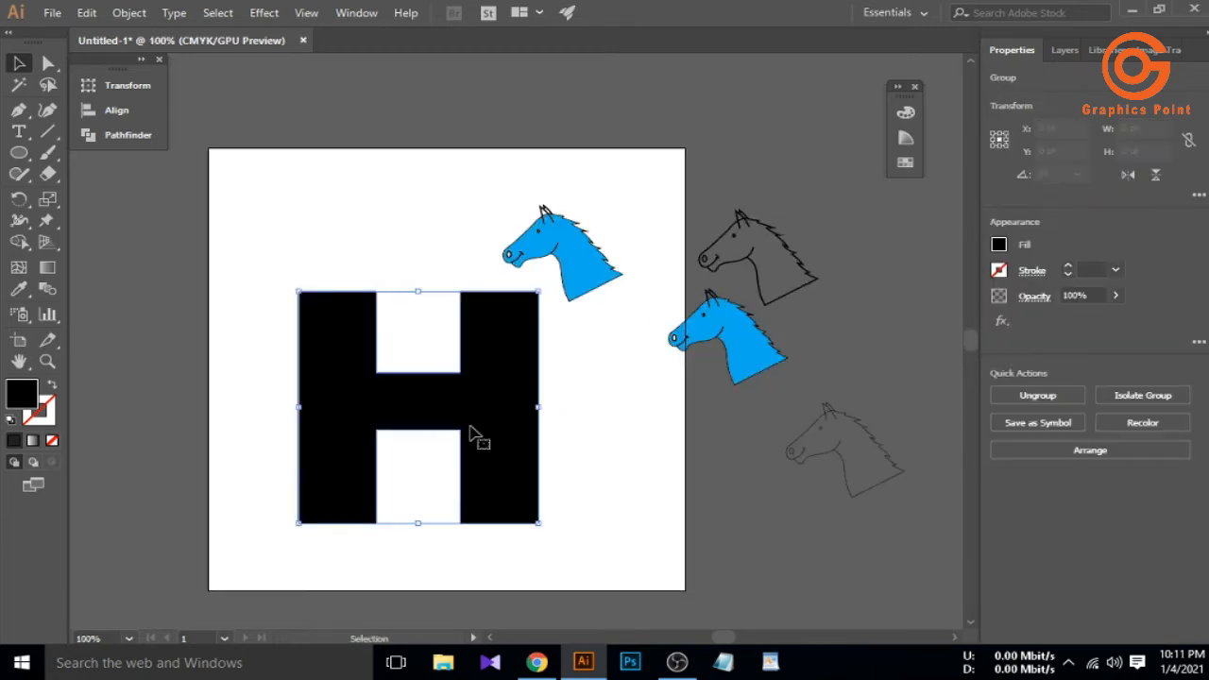
Reflect the blue horse head across the vertical axis
click(590, 269)
right_click(588, 267)
mouse_move(645, 437)
click(822, 501)
click(615, 437)
Move the flipped horse onto the H, bring it to front, and enlarge it
drag(555, 270, 377, 461)
right_click(364, 418)
mouse_move(434, 323)
click(590, 315)
drag(434, 502, 465, 530)
mouse_move(369, 444)
mouse_down()
mouse_move(366, 458)
mouse_move(383, 444)
mouse_up()
drag(387, 454, 404, 494)
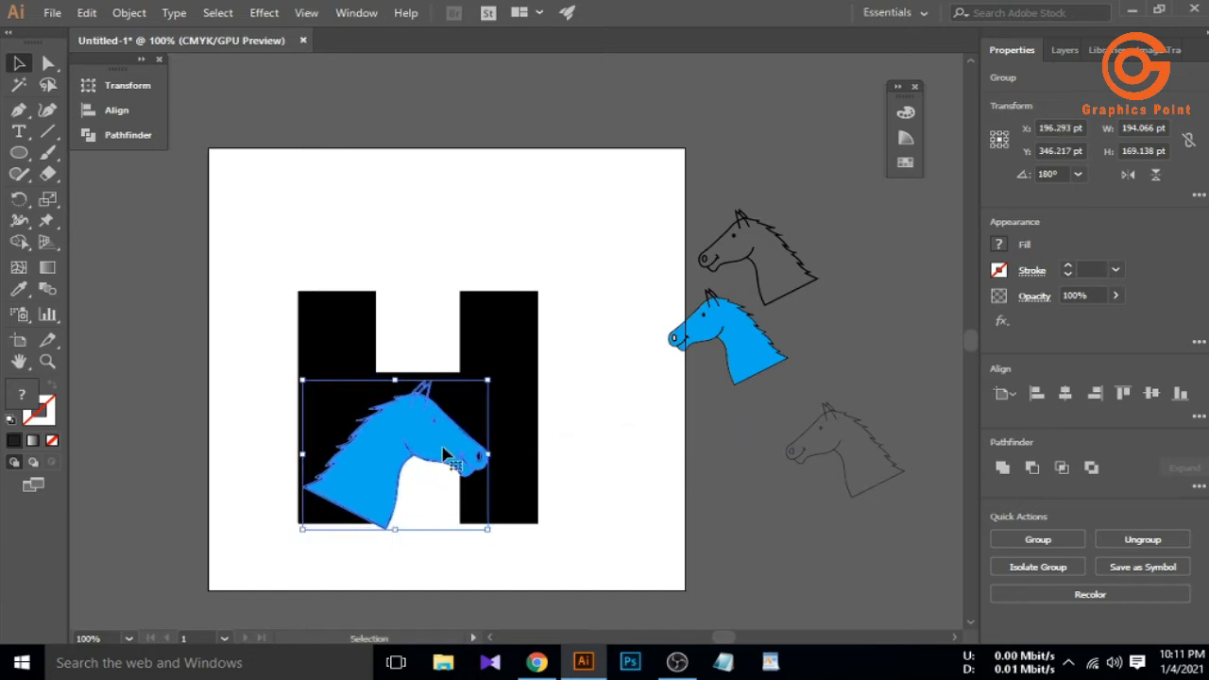
click(438, 491)
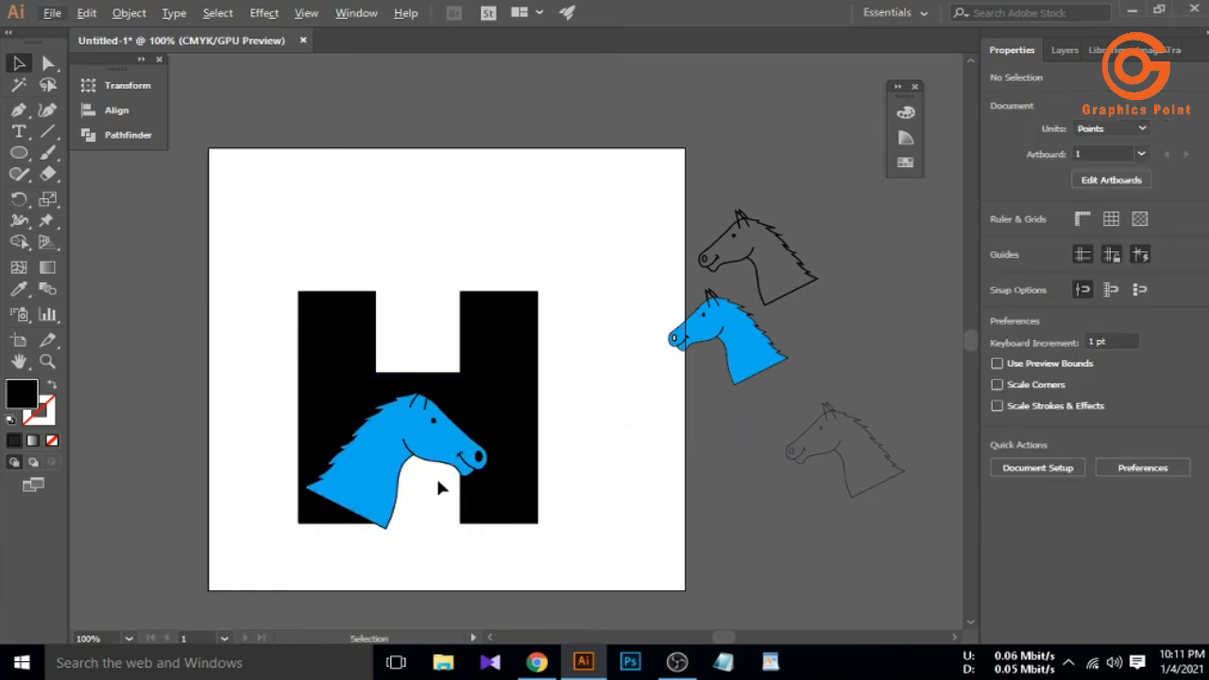
Fine-tune the horse's position on the H and check its edges in Outline view
scroll(438, 486, up, 5)
click(394, 532)
drag(388, 526, 413, 527)
scroll(350, 527, up, 8)
click(382, 558)
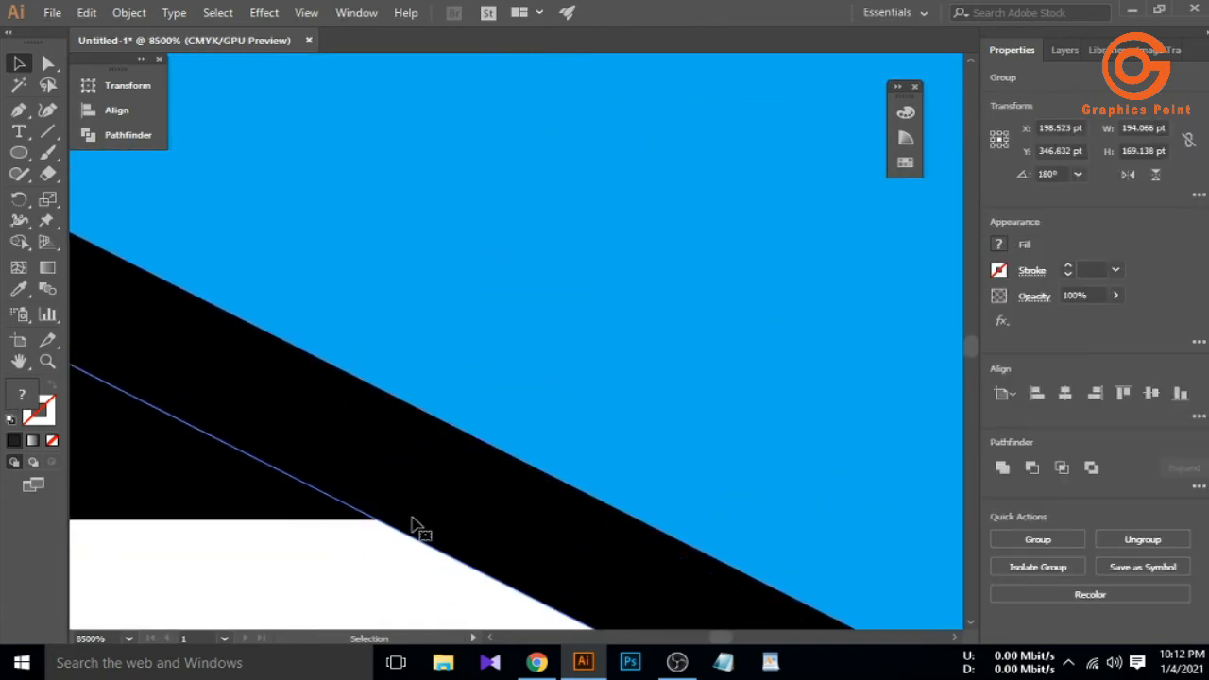
key(ctrl+y)
key(ctrl+y)
scroll(412, 521, down, 5)
scroll(416, 521, down, 7)
click(460, 535)
click(410, 504)
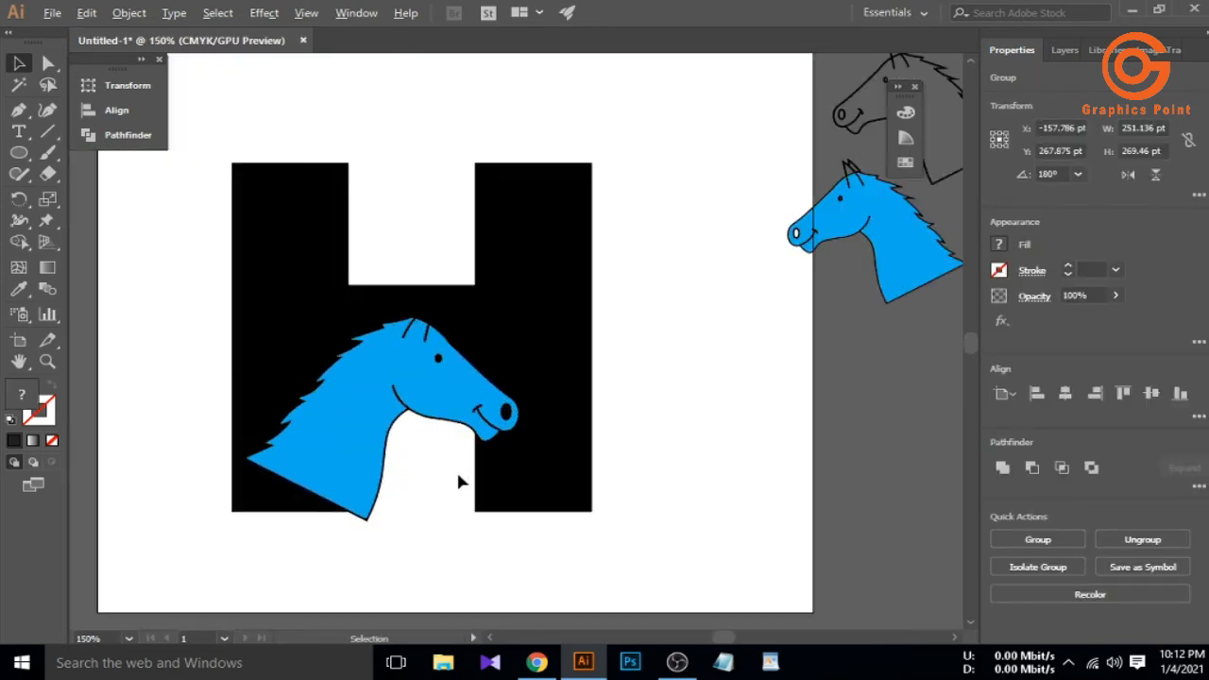
Select the H and horse together and split them with Pathfinder Divide
scroll(458, 482, up, 1)
scroll(457, 444, down, 1)
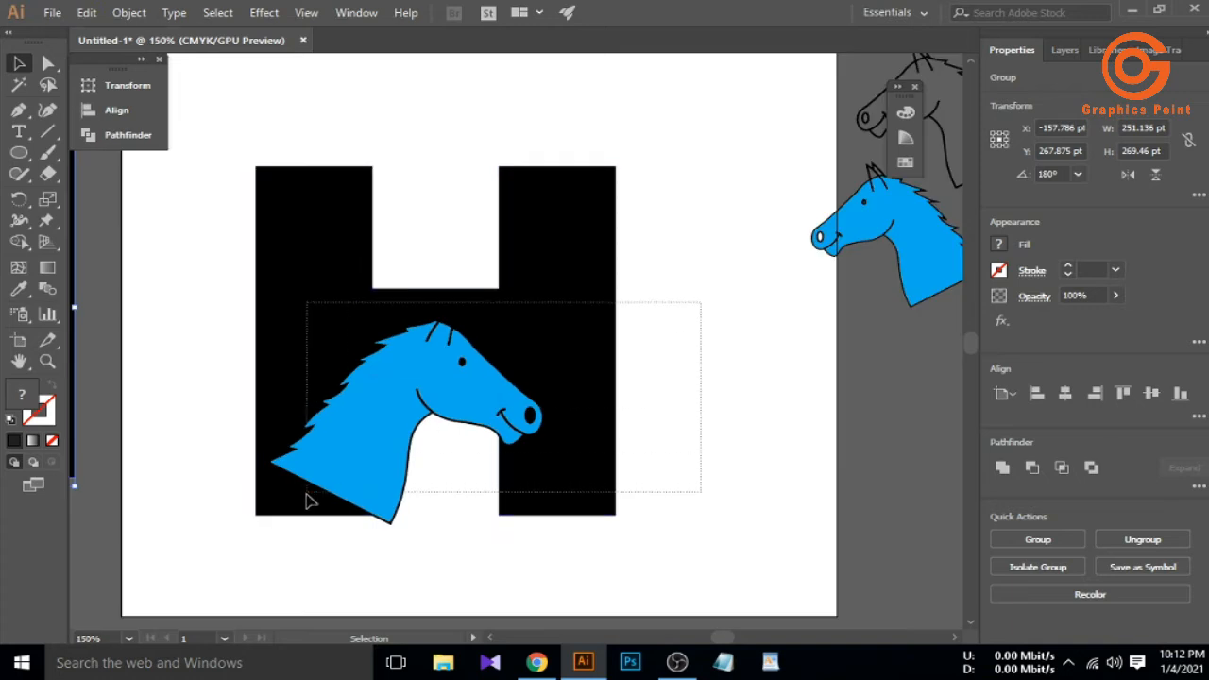
drag(314, 498, 315, 498)
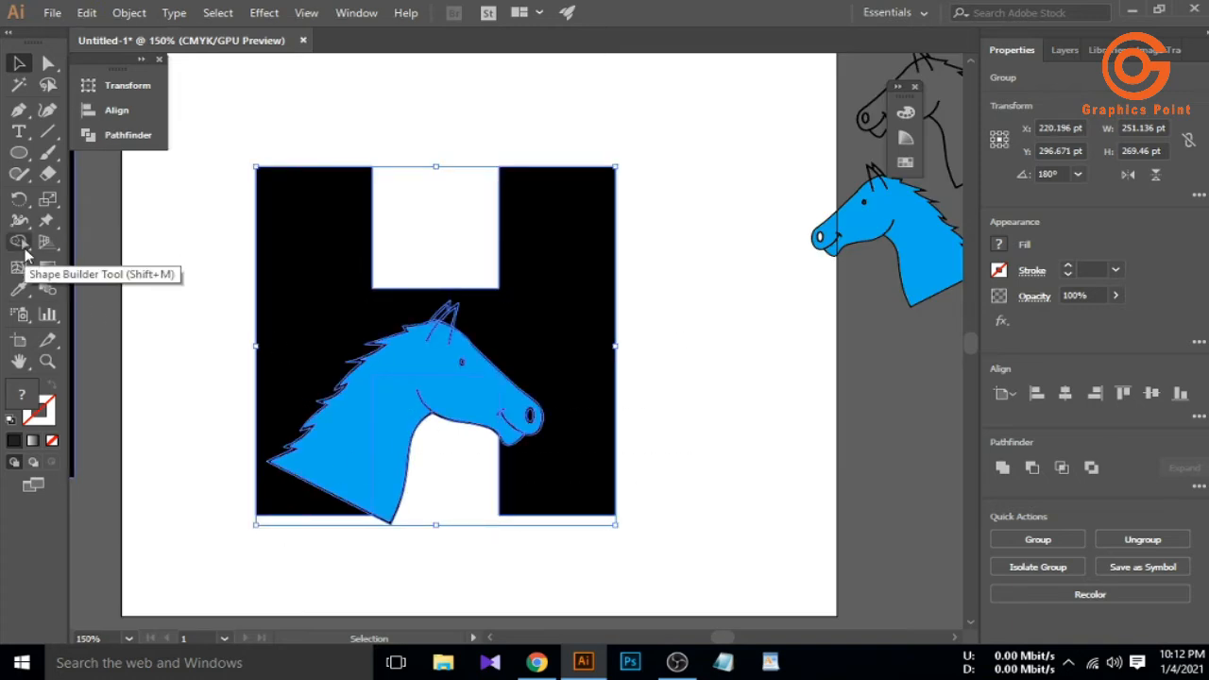
right_click(308, 377)
click(106, 135)
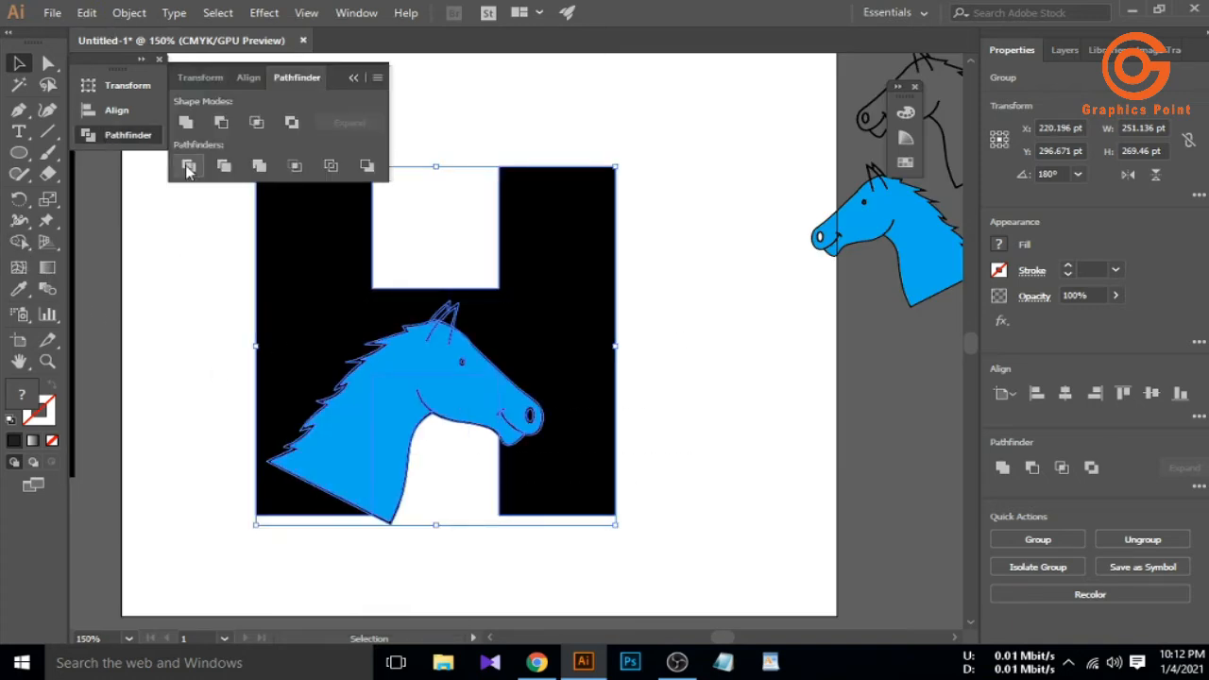
click(187, 167)
click(352, 79)
Ungroup the divided H and horse pieces
right_click(390, 370)
click(447, 229)
click(444, 433)
right_click(427, 392)
click(445, 438)
Delete the outer blue head piece and the blue neck piece
click(414, 422)
key(Delete)
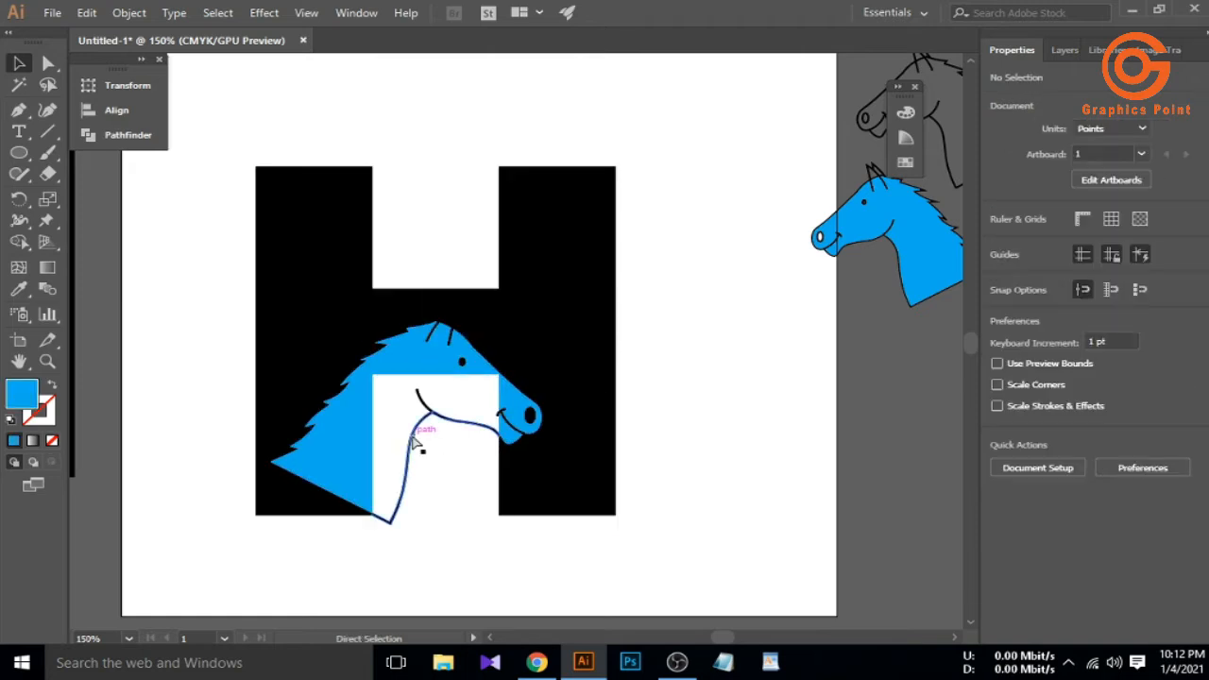
key(ctrl+z)
click(306, 451)
key(Delete)
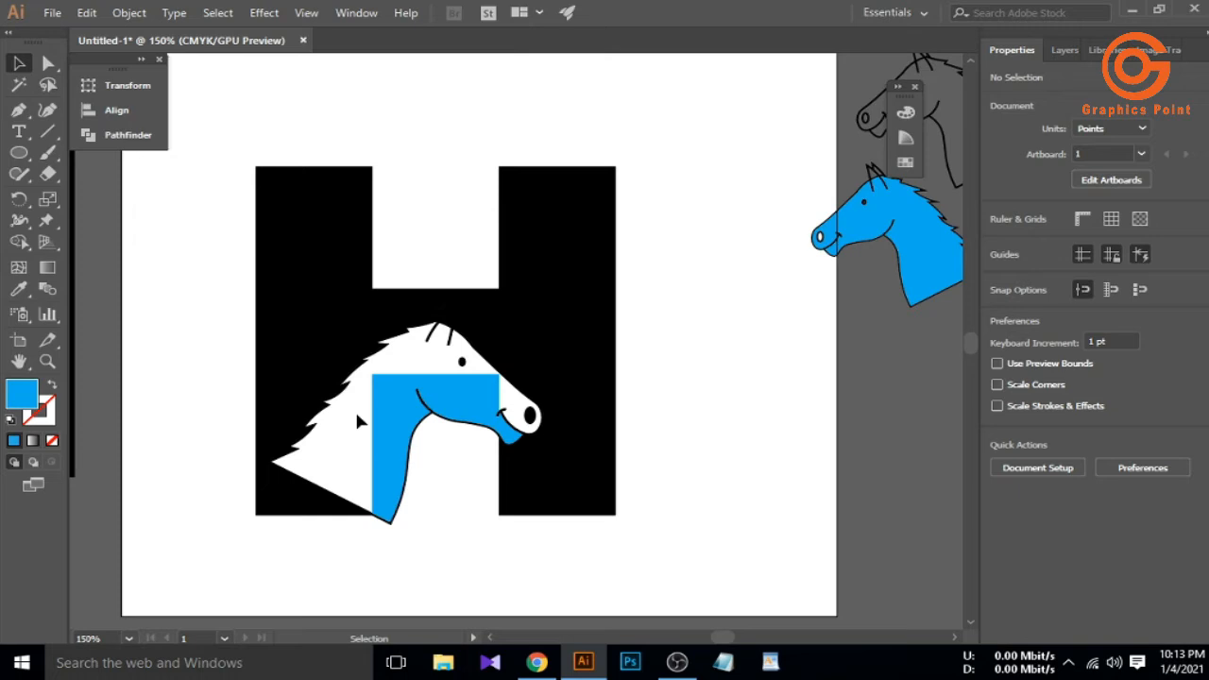
click(382, 444)
right_click(382, 444)
click(454, 157)
key(Escape)
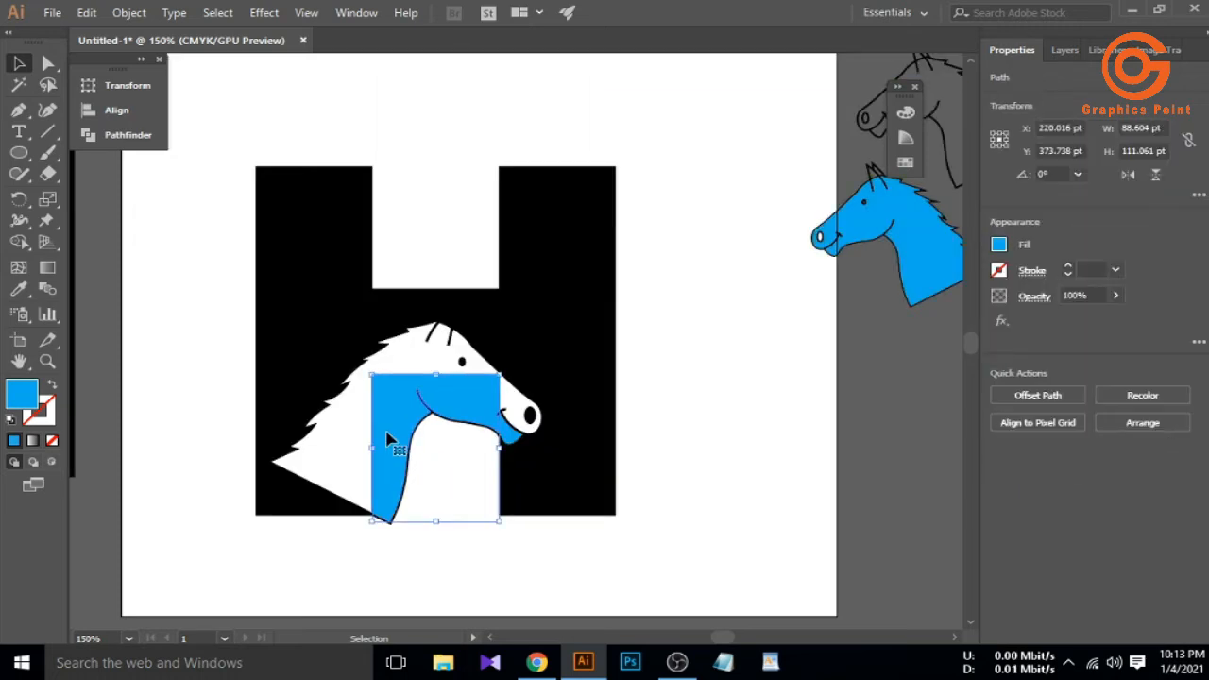
key(Delete)
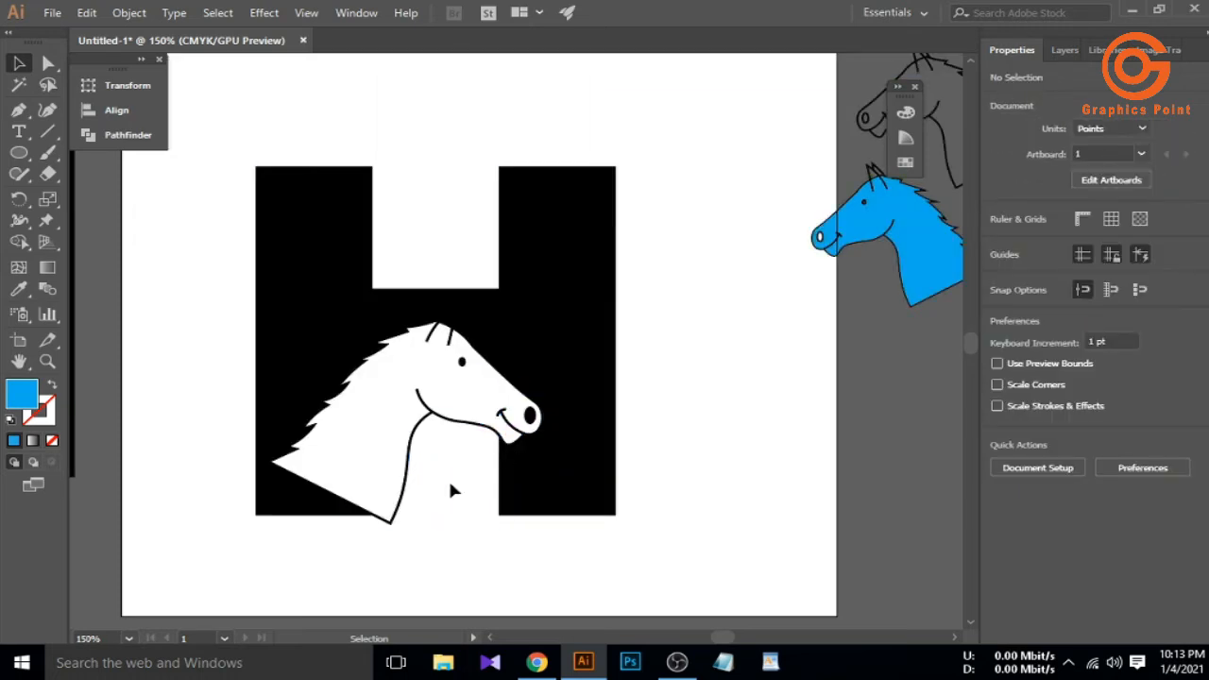
Delete the black pieces and inner-ear fragments covering the horse's ear
click(452, 328)
key(Delete)
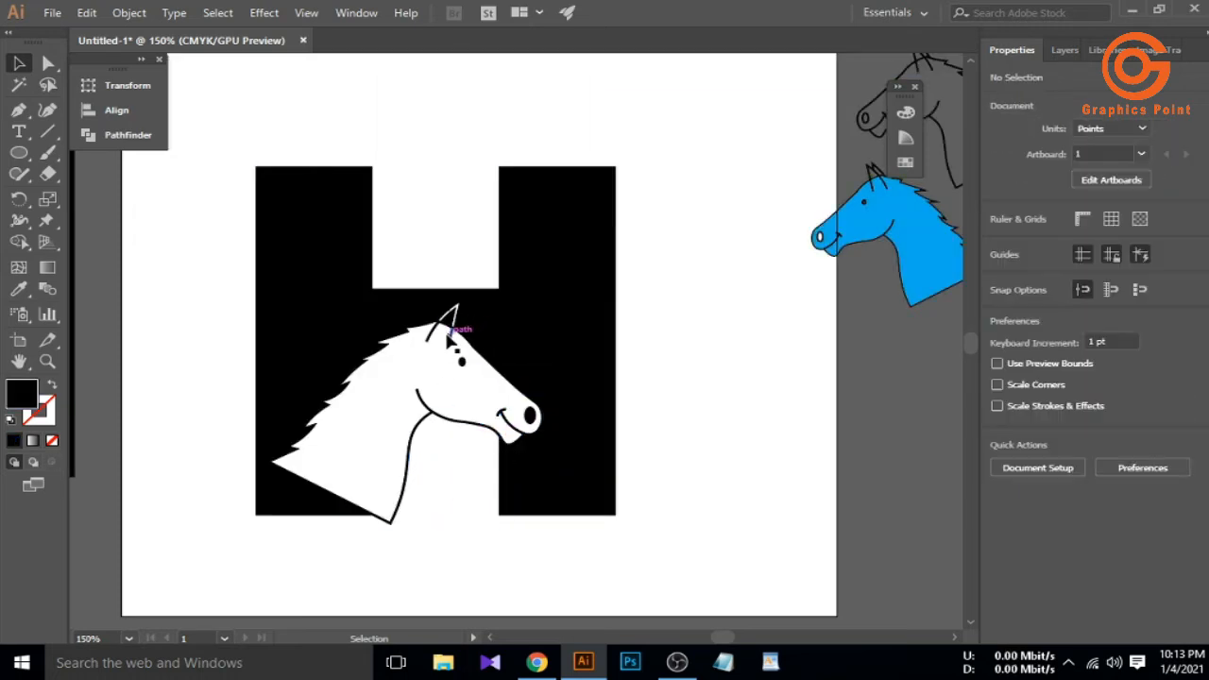
click(448, 325)
scroll(448, 326, up, 5)
key(Delete)
click(432, 241)
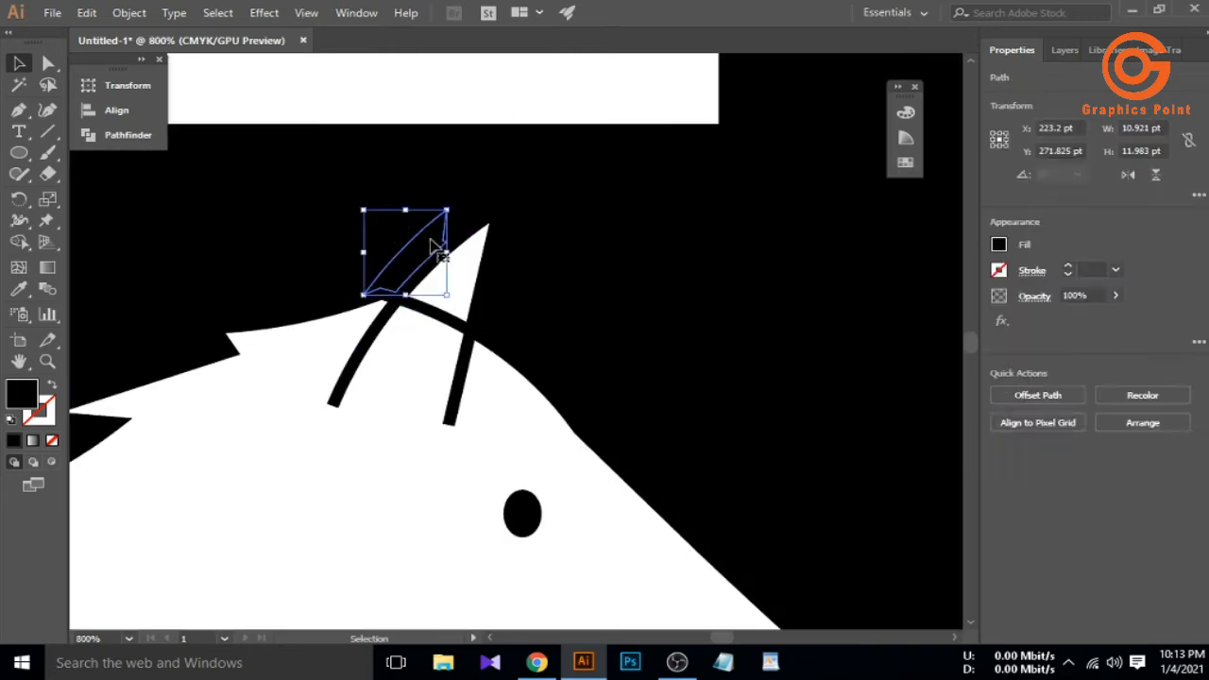
key(Delete)
Move the ear's corner anchor down and left with Direct Selection
scroll(449, 241, up, 8)
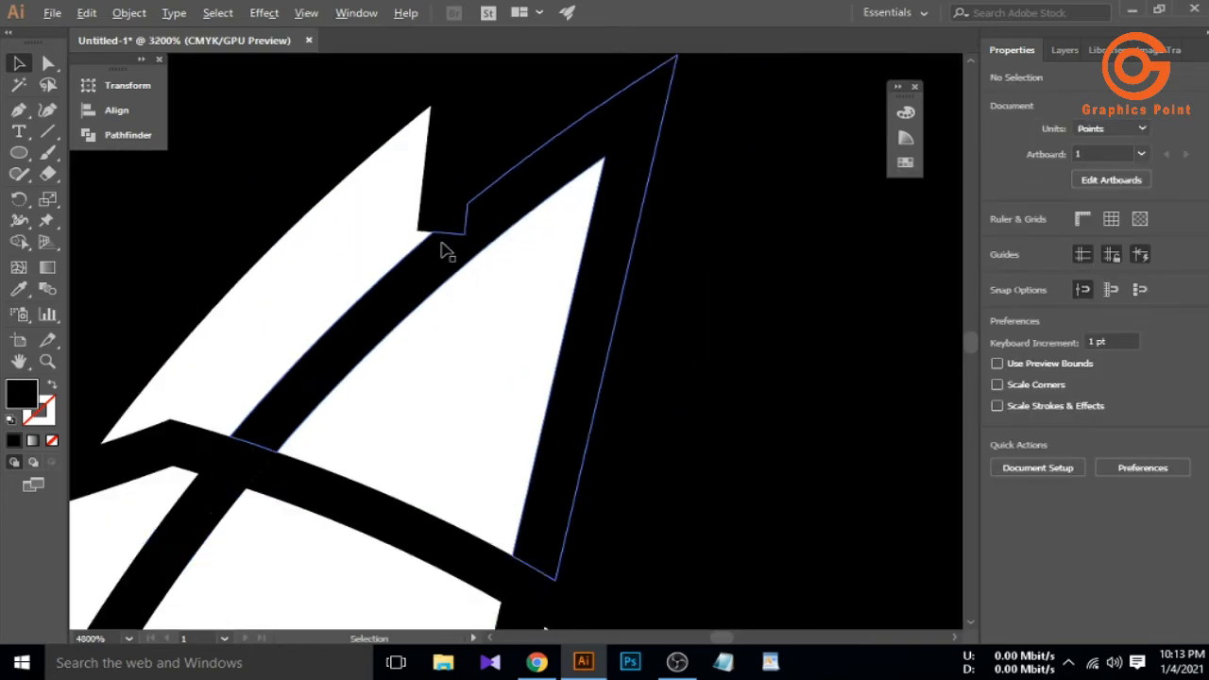
click(432, 189)
key(a)
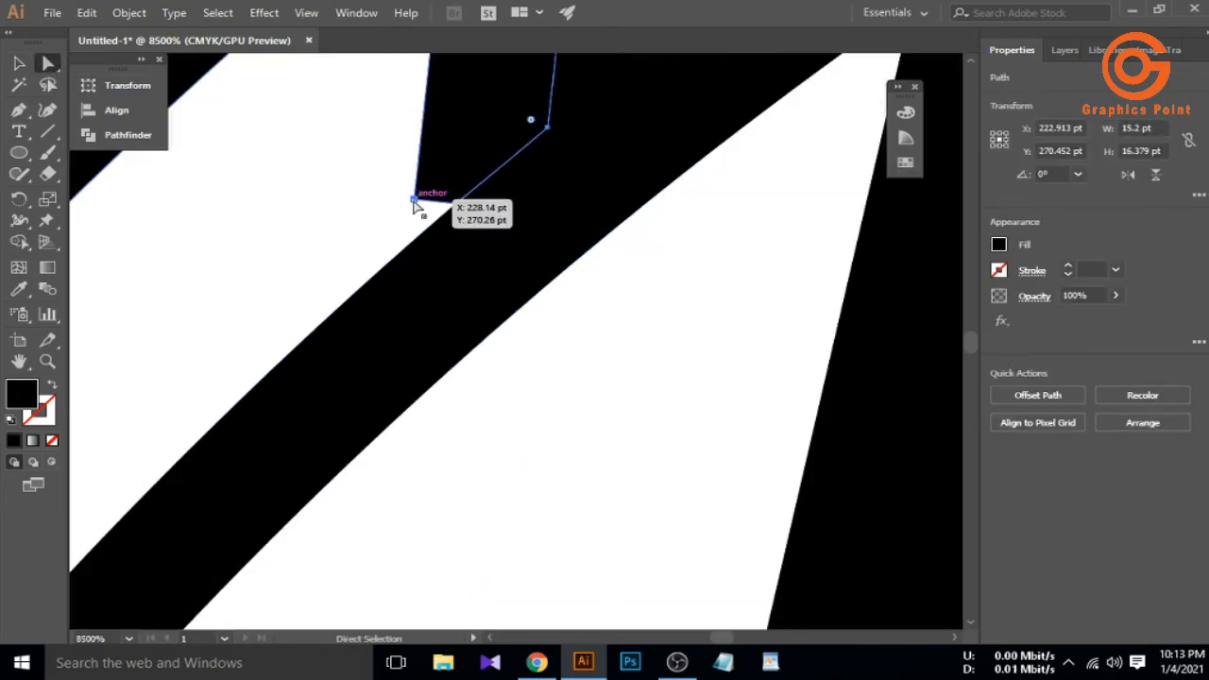
drag(413, 200, 408, 263)
Delete the black strip segment at the ear
scroll(432, 267, down, 12)
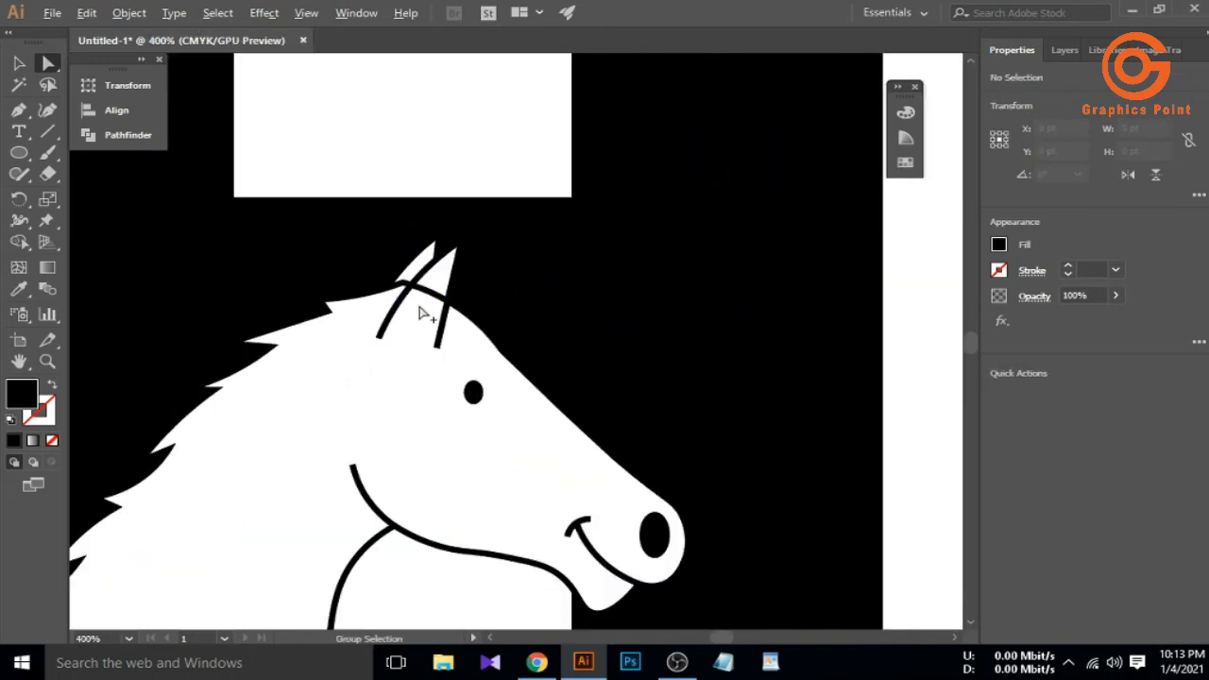
scroll(418, 312, down, 1)
scroll(420, 303, up, 9)
click(452, 297)
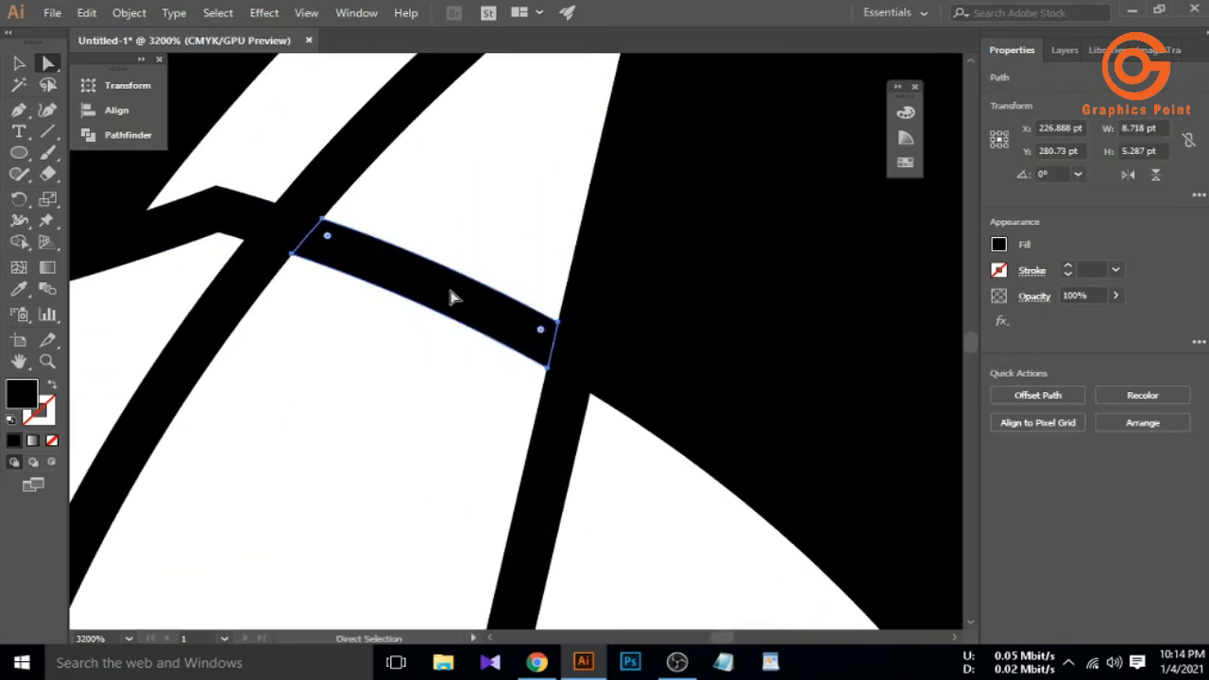
key(Delete)
Remove the strip's top and lower anchors beside the ear and the leftover edge segment
click(222, 232)
key(v)
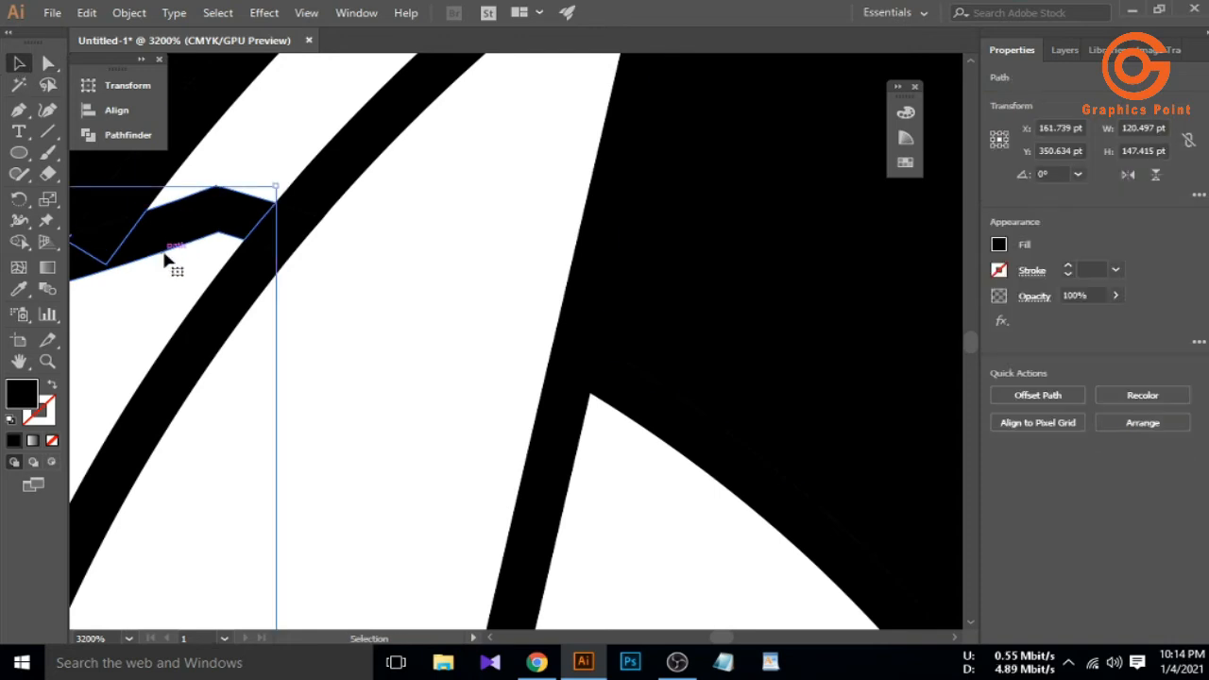
click(224, 188)
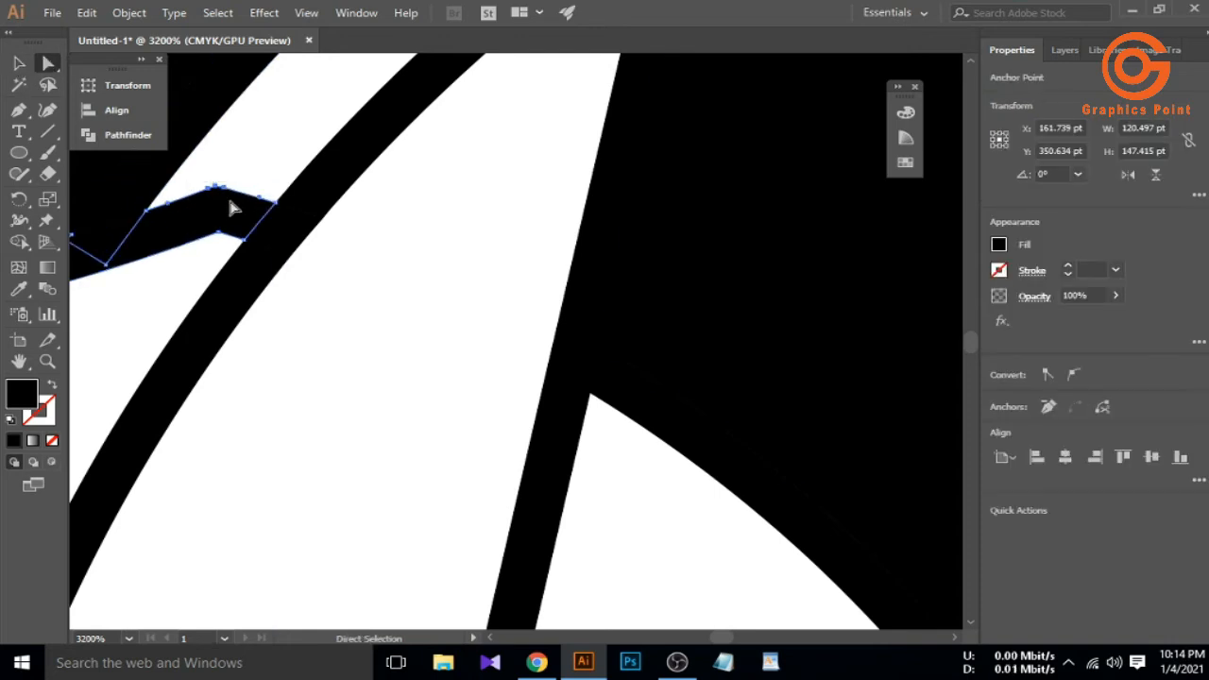
key(Delete)
click(218, 232)
key(Delete)
click(253, 232)
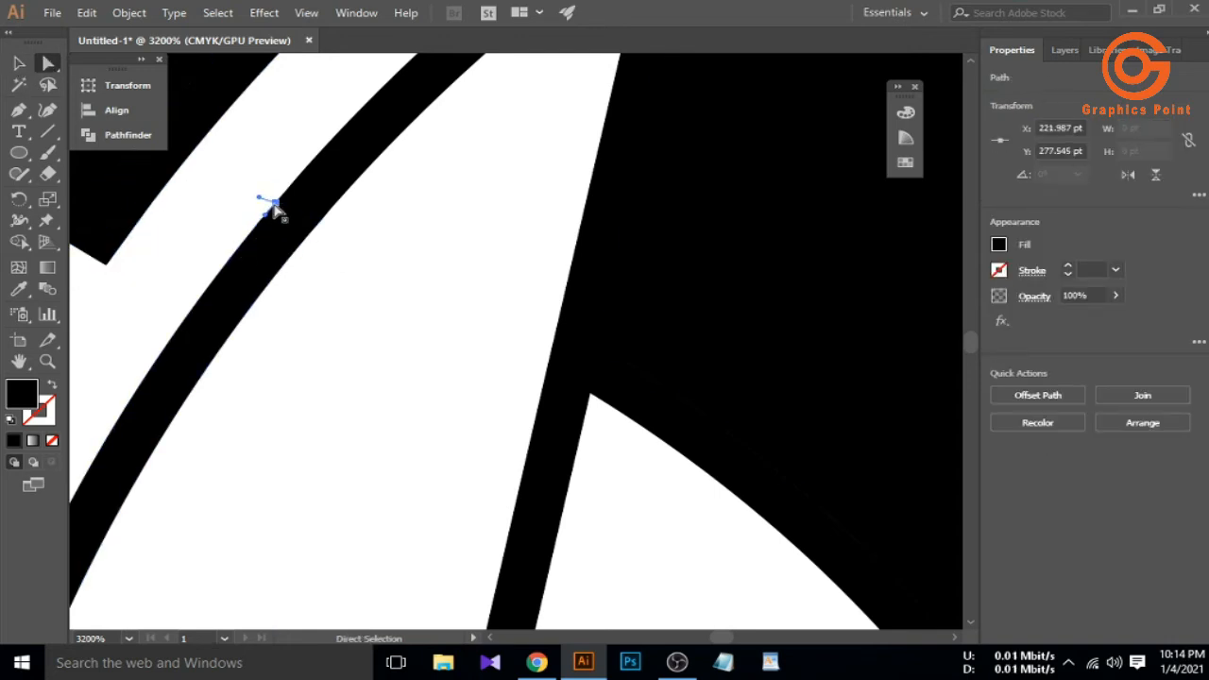
key(Delete)
Try deleting the mane outline, undo it, and select the thick outline at the neck tip
scroll(277, 282, down, 9)
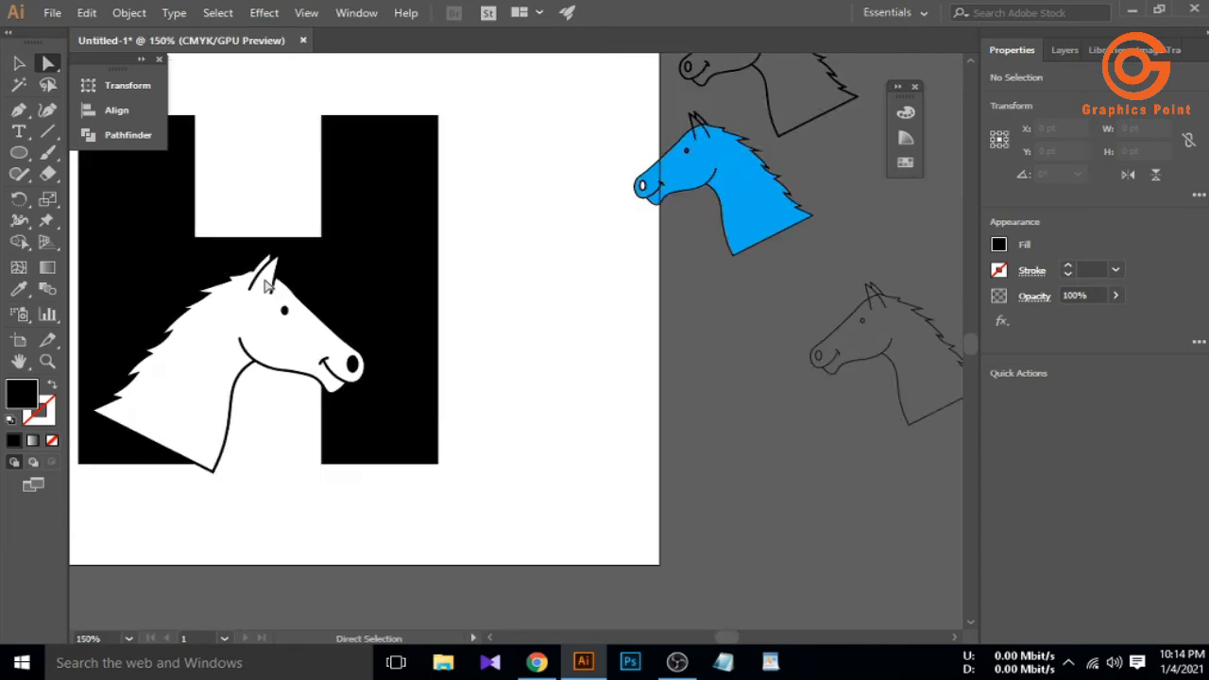
key(v)
scroll(268, 286, down, 2)
scroll(186, 325, up, 6)
click(206, 312)
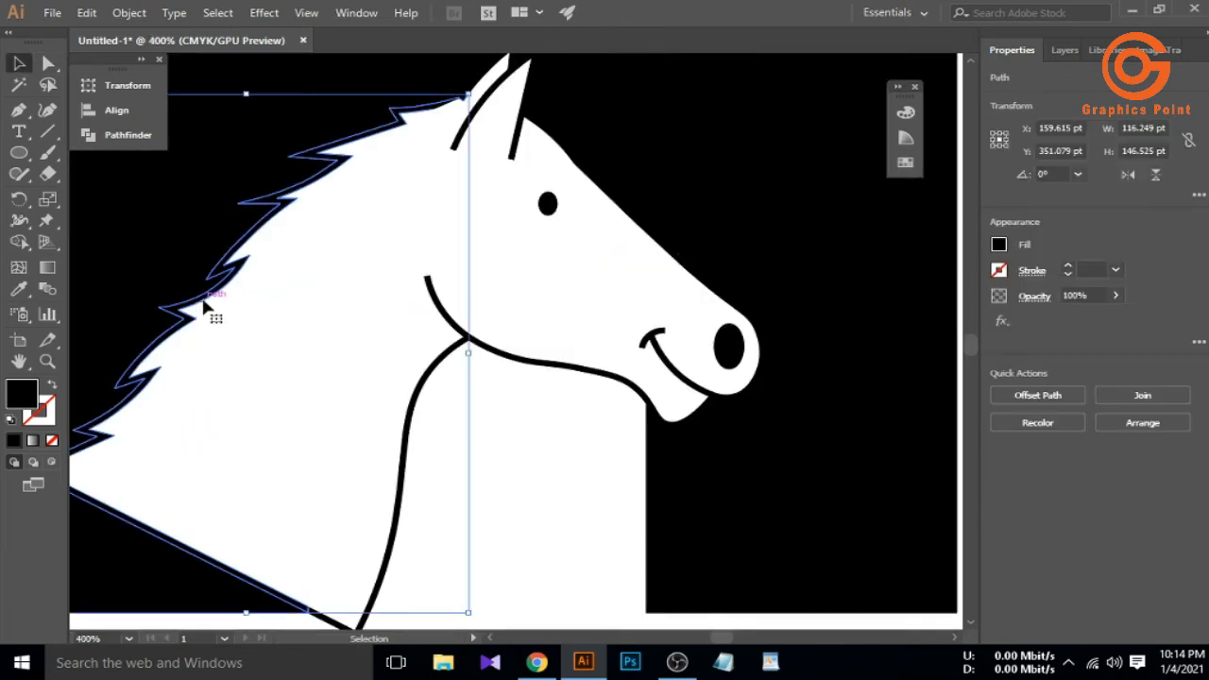
key(Delete)
key(ctrl+z)
click(392, 364)
scroll(394, 366, down, 3)
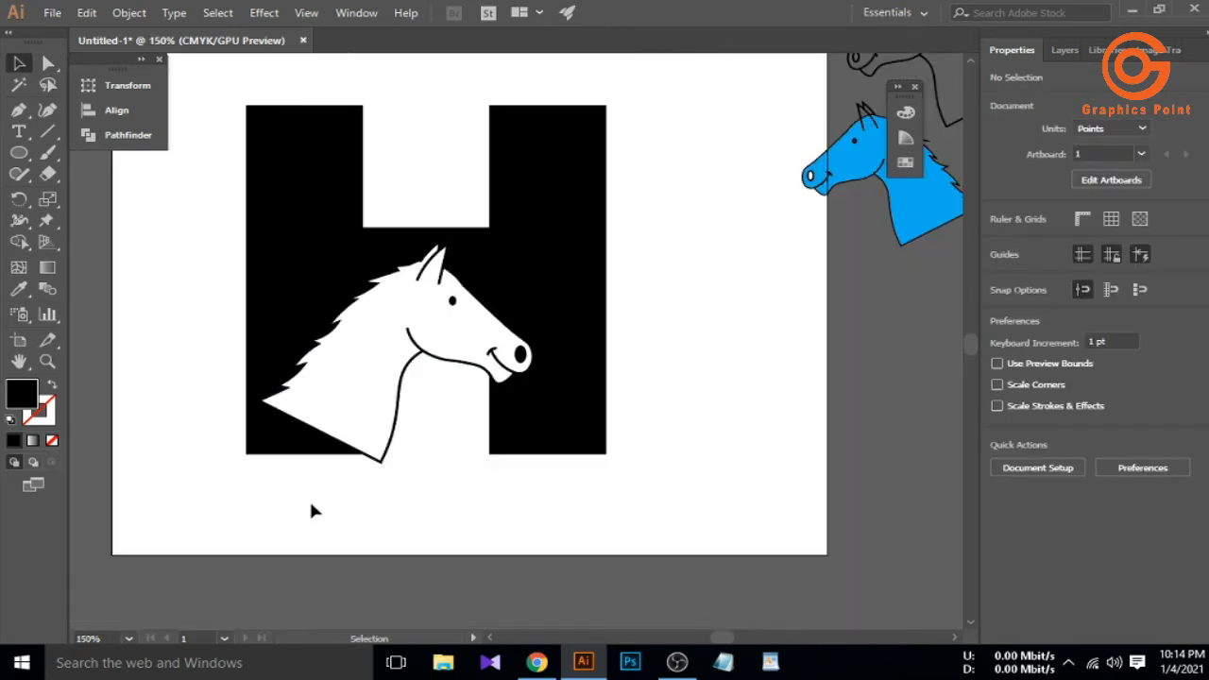
scroll(381, 465, up, 4)
click(370, 439)
Draw a horizontal line with the Pen tool across the neck outline's tip
click(467, 420)
scroll(360, 442, up, 3)
scroll(310, 439, down, 1)
scroll(243, 433, up, 1)
click(231, 360)
click(241, 316)
click(19, 110)
click(222, 369)
shift+click(527, 377)
Remove the outline tip below the line with Shape Builder and delete the leftover line
click(19, 64)
drag(535, 438, 415, 338)
click(22, 244)
drag(262, 418, 364, 406)
click(19, 70)
click(316, 278)
click(375, 369)
key(Delete)
Drag the mane's bottom anchor to the H's bottom-left corner
scroll(424, 432, down, 7)
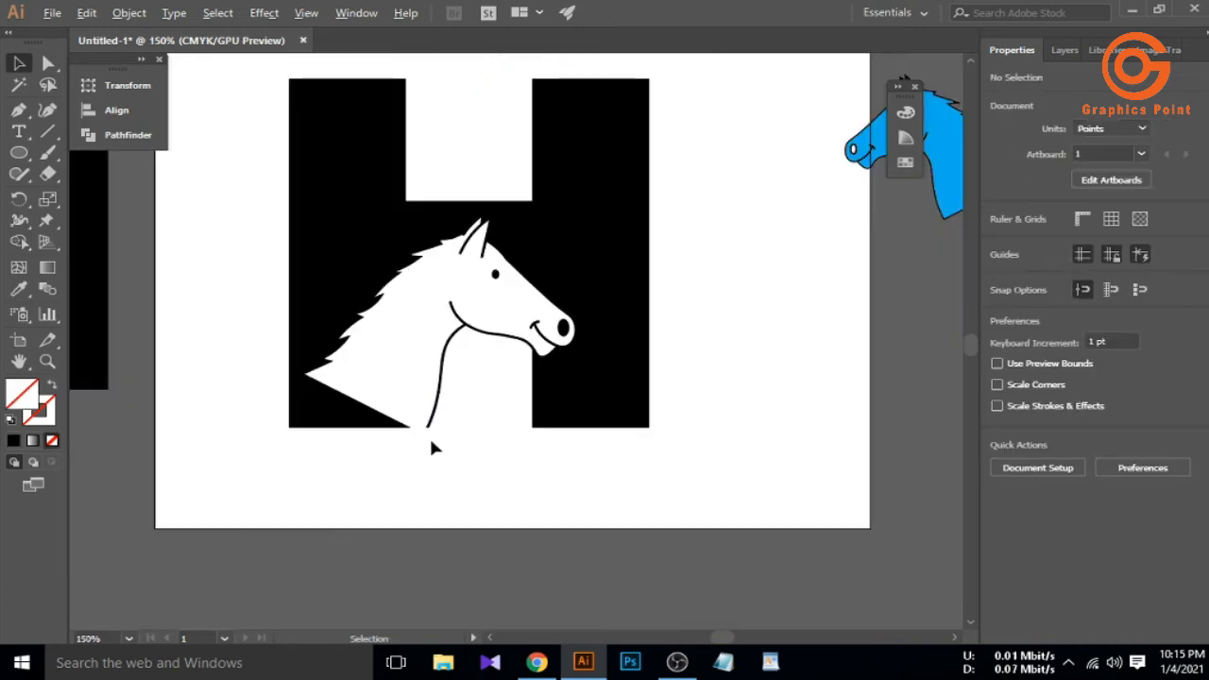
click(323, 413)
scroll(400, 287, up, 5)
scroll(376, 251, down, 5)
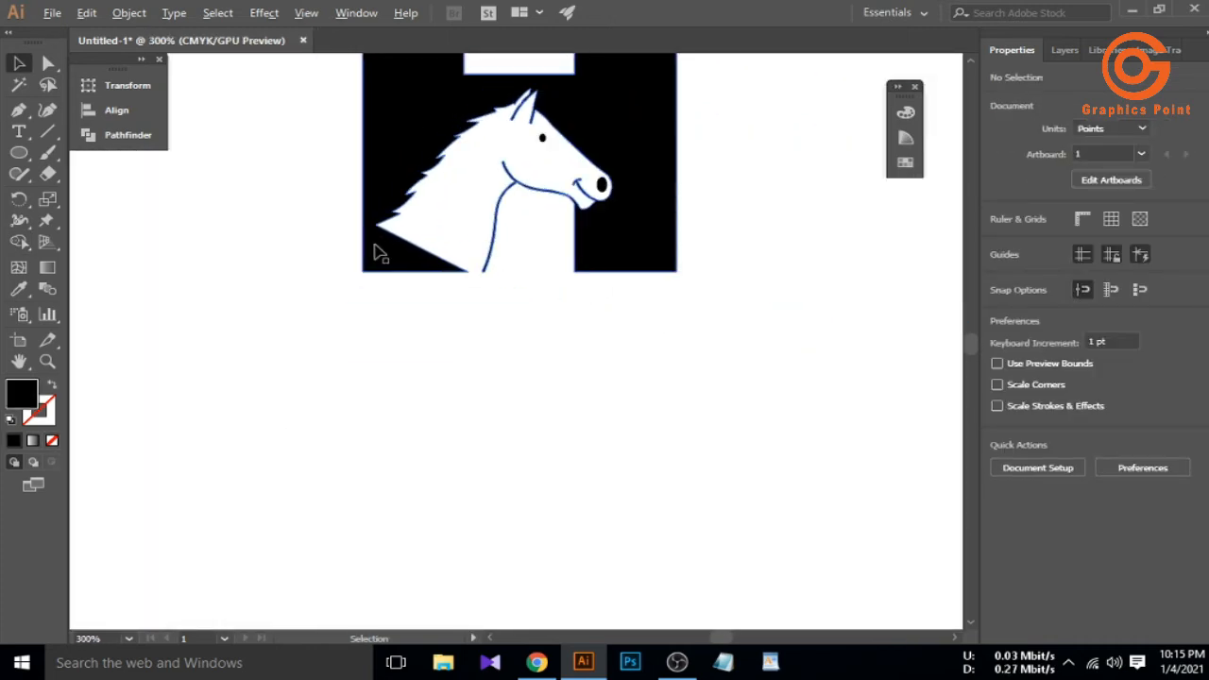
scroll(383, 179, up, 6)
click(442, 206)
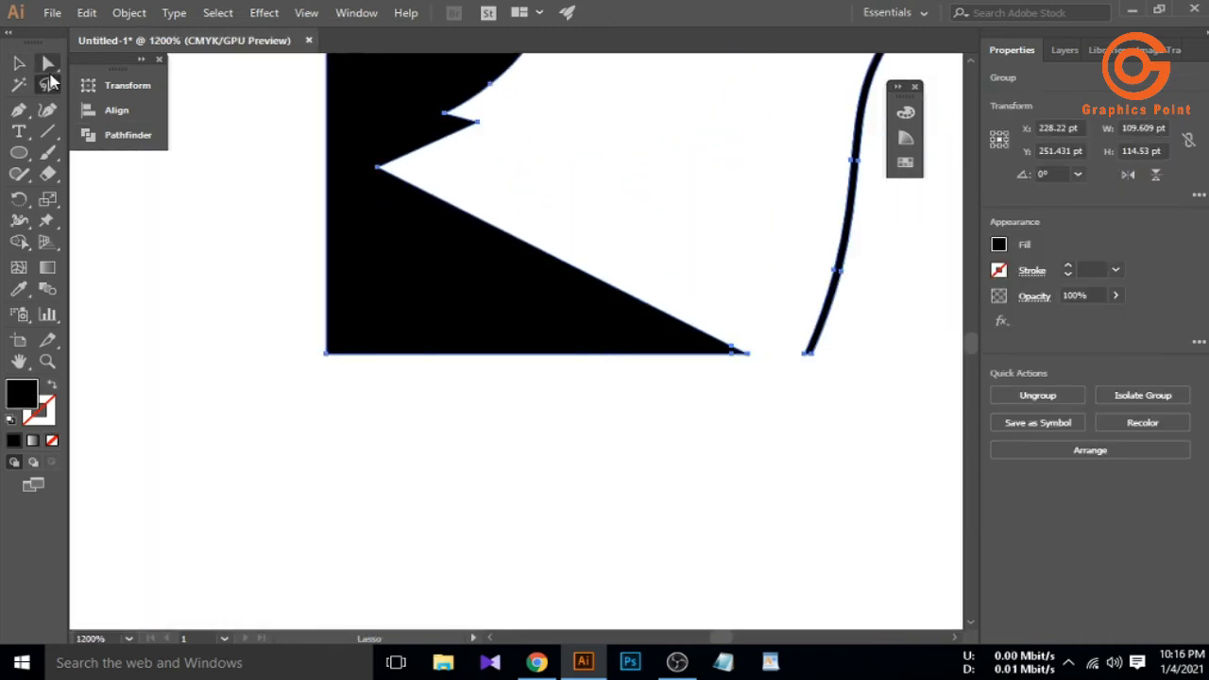
click(49, 82)
click(377, 172)
key(a)
drag(378, 168, 328, 355)
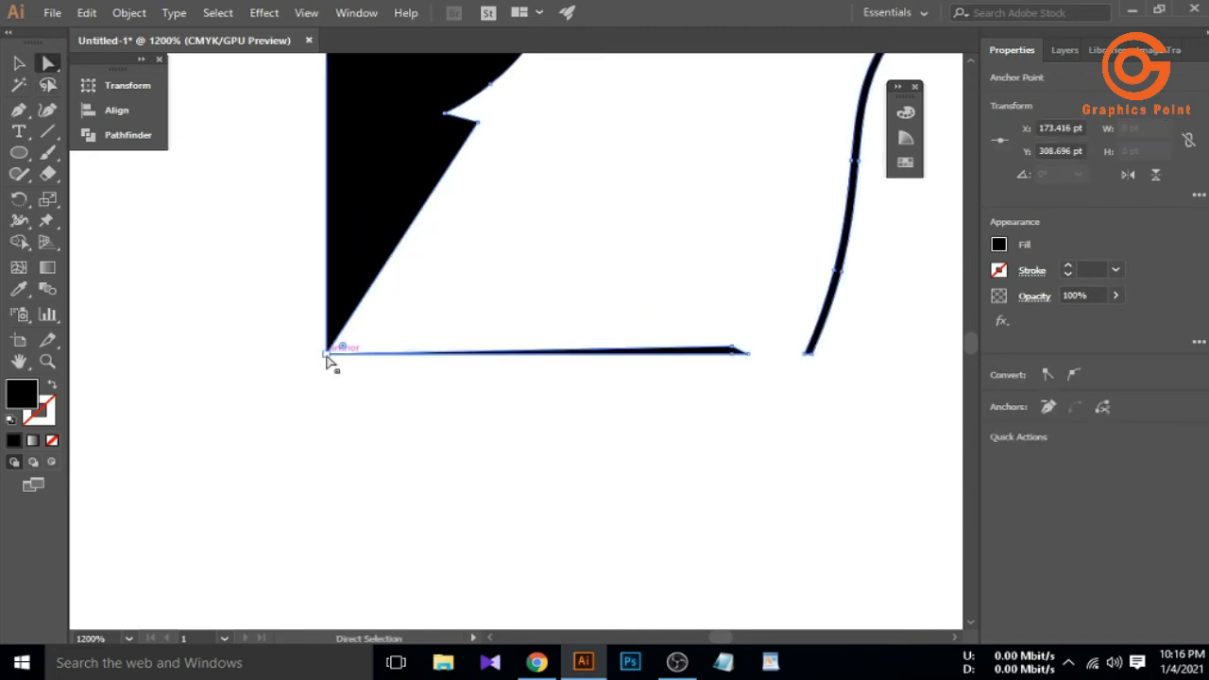
Delete the stray line along the bottom of the H and clear the selection
scroll(299, 395, down, 4)
scroll(389, 367, up, 5)
drag(520, 394, 438, 482)
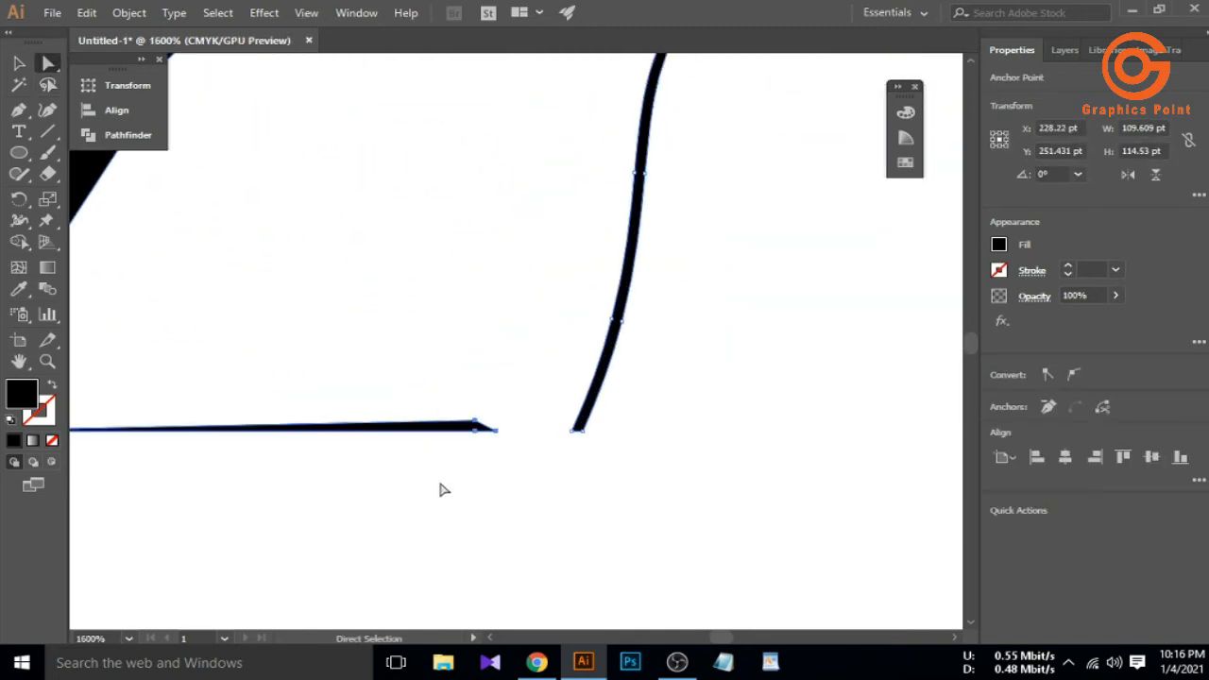
key(Delete)
scroll(554, 484, down, 4)
scroll(416, 476, up, 2)
click(20, 64)
click(205, 316)
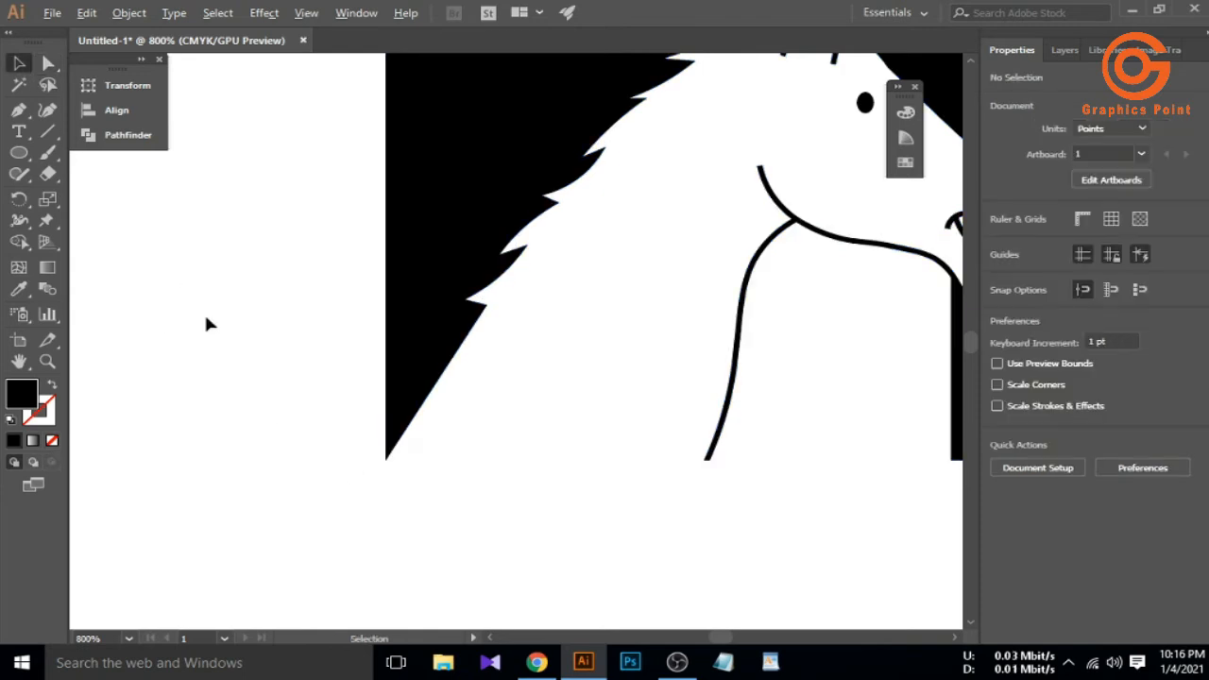
scroll(332, 388, down, 4)
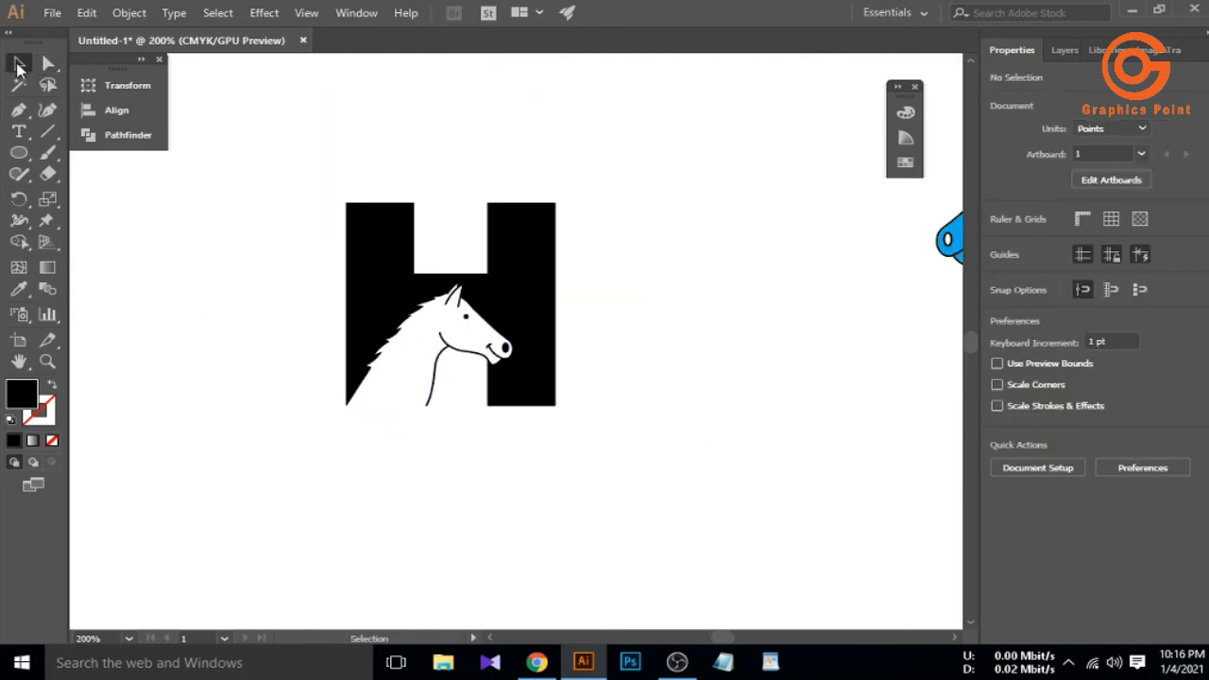
Alt-drag a spare copy of the H-and-horse logo below the artboard
scroll(495, 405, down, 2)
drag(391, 290, 481, 385)
scroll(482, 385, down, 1)
click(128, 135)
drag(521, 249, 375, 557)
click(430, 425)
Scale the artboard logo down slightly and nudge it into place
click(509, 319)
drag(526, 344, 506, 335)
click(557, 312)
drag(501, 305, 505, 303)
click(557, 284)
scroll(469, 260, up, 2)
scroll(469, 262, up, 4)
Round both H upright tops with corner widgets and draw a circle in the gap between them
click(432, 256)
key(a)
scroll(511, 277, down, 4)
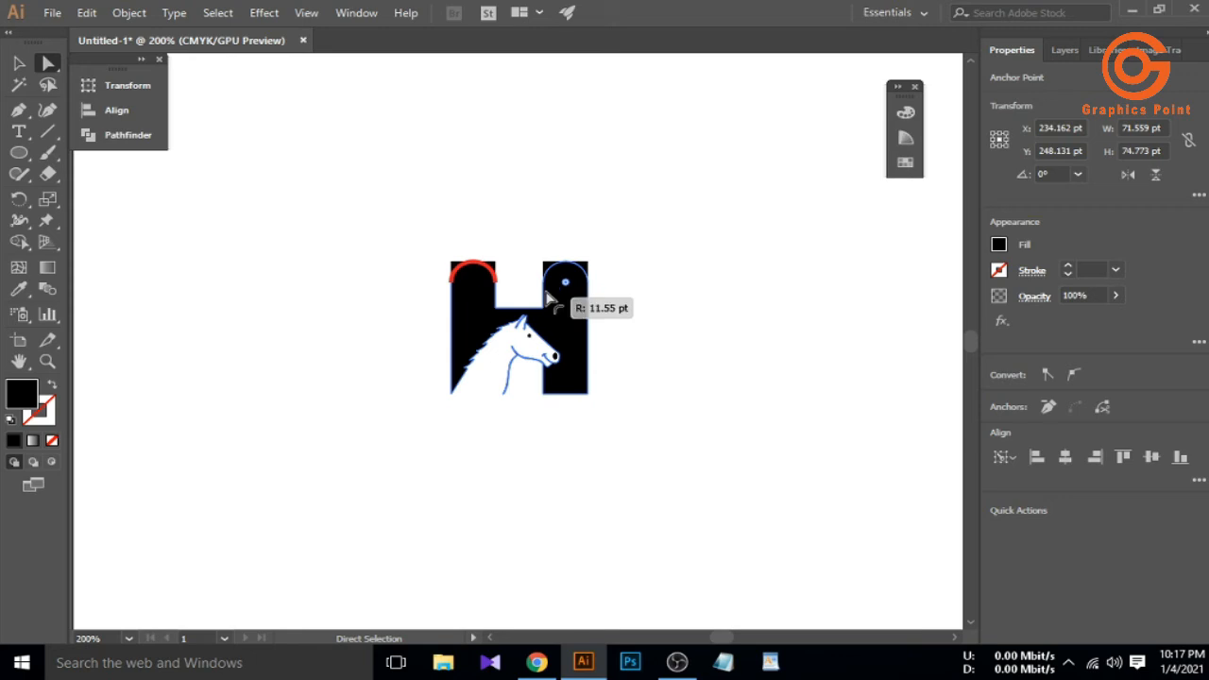
click(522, 292)
scroll(519, 306, up, 3)
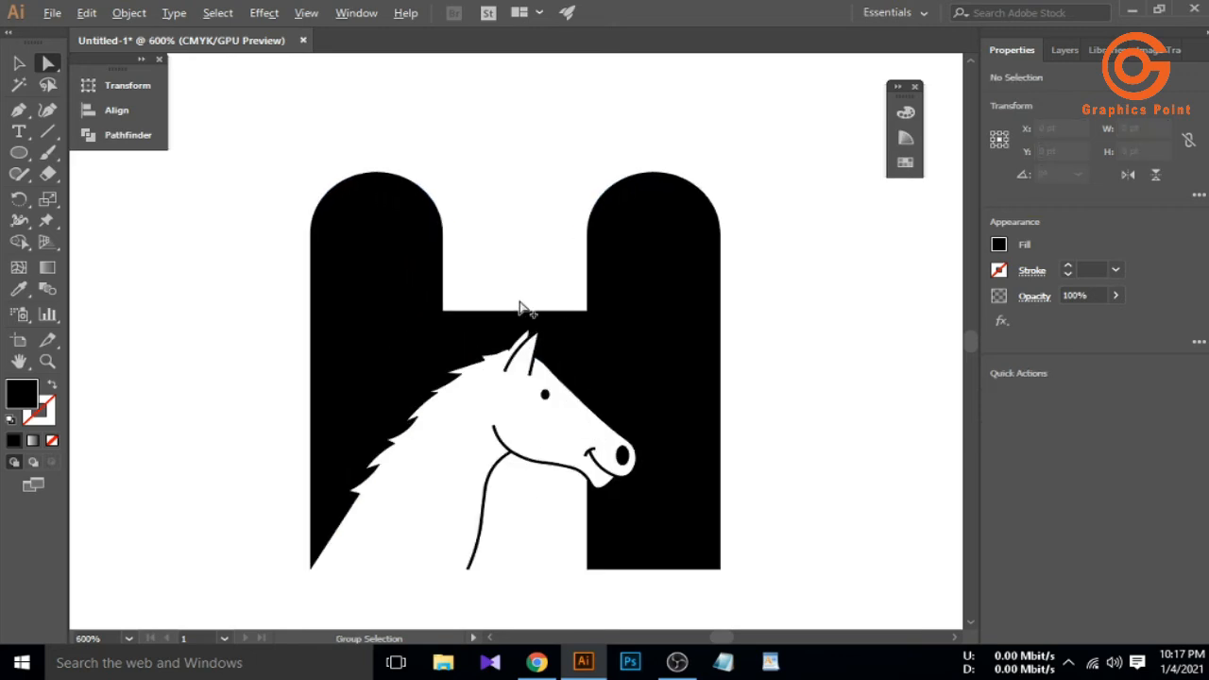
drag(509, 266, 590, 328)
Centre the circle horizontally over the H with Horizontal Align Center
click(661, 305)
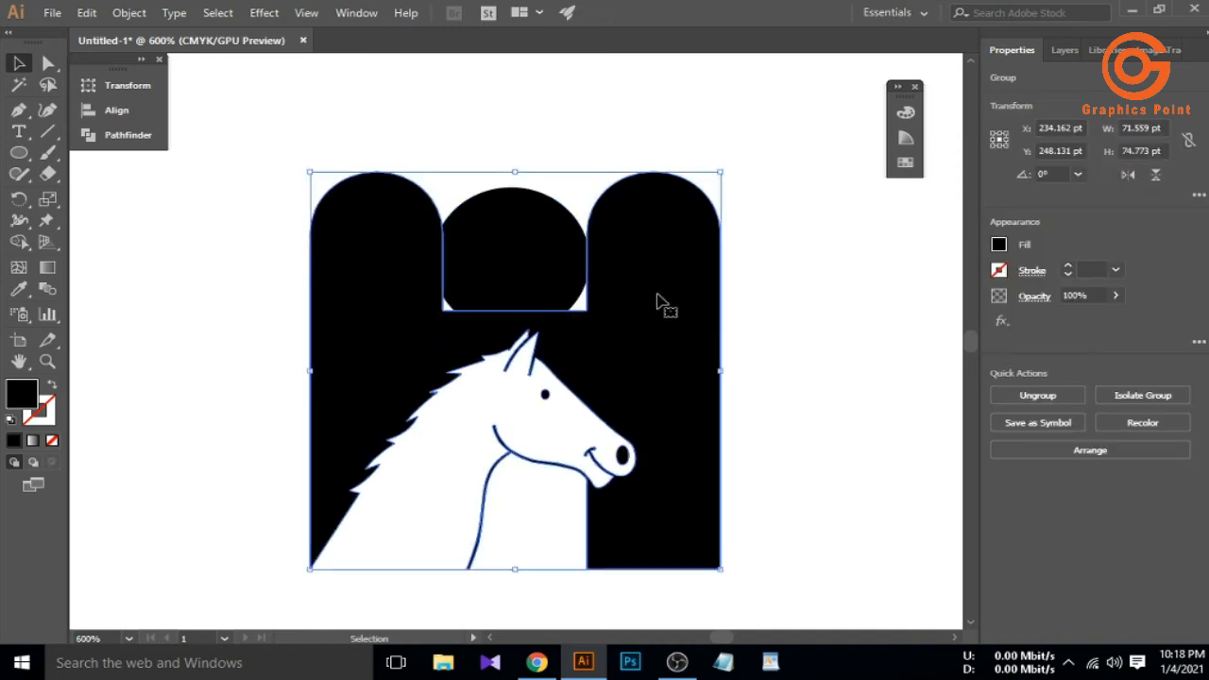
shift+click(547, 281)
click(140, 117)
click(353, 78)
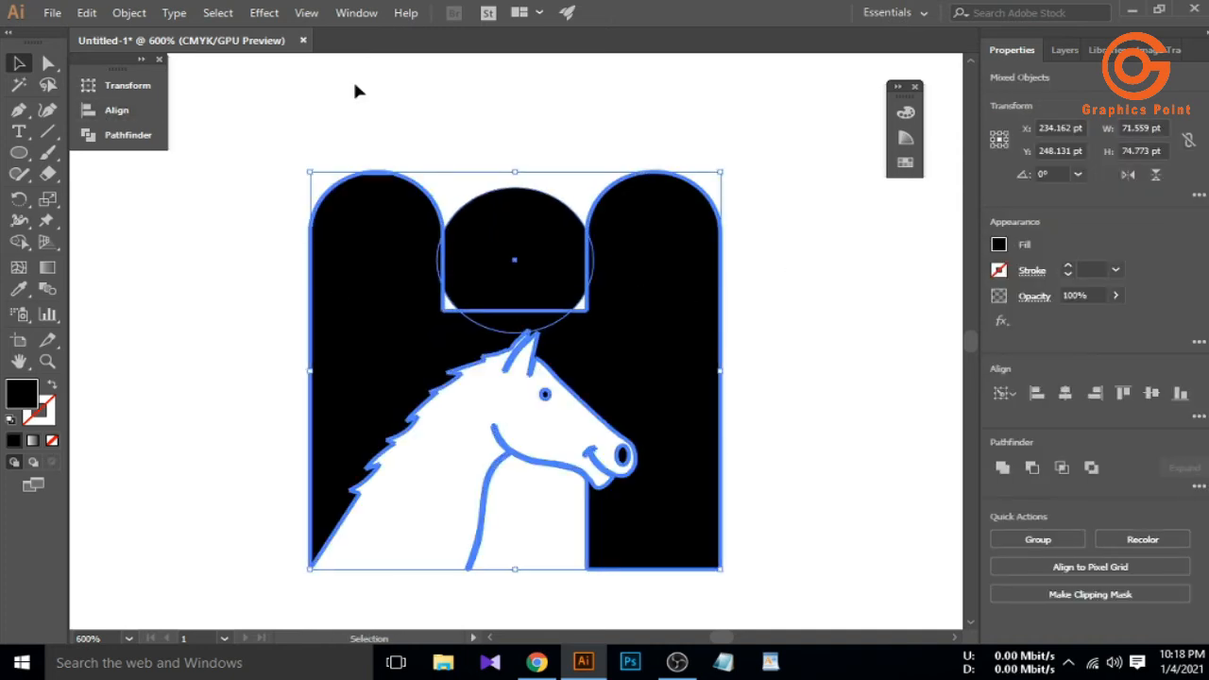
click(424, 154)
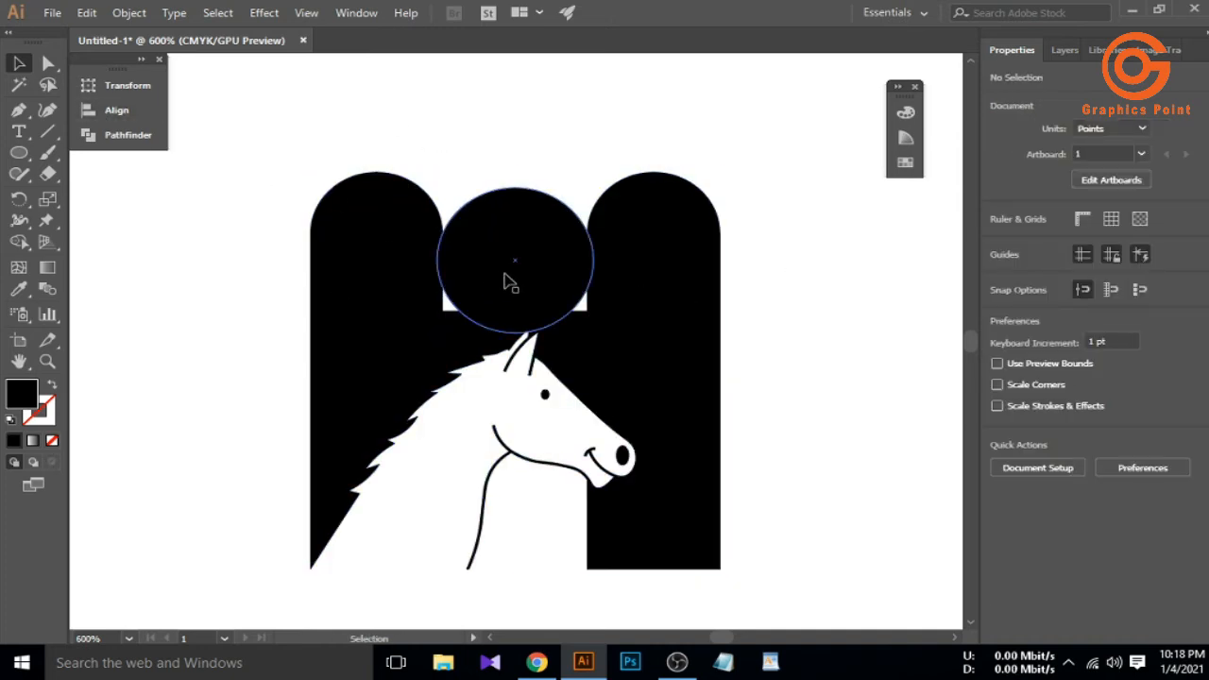
Resize the circle to 25.838 pt to fill the notch, then marquee-select all artwork
click(506, 281)
mouse_move(596, 333)
mouse_down()
mouse_move(610, 334)
mouse_move(592, 330)
mouse_up()
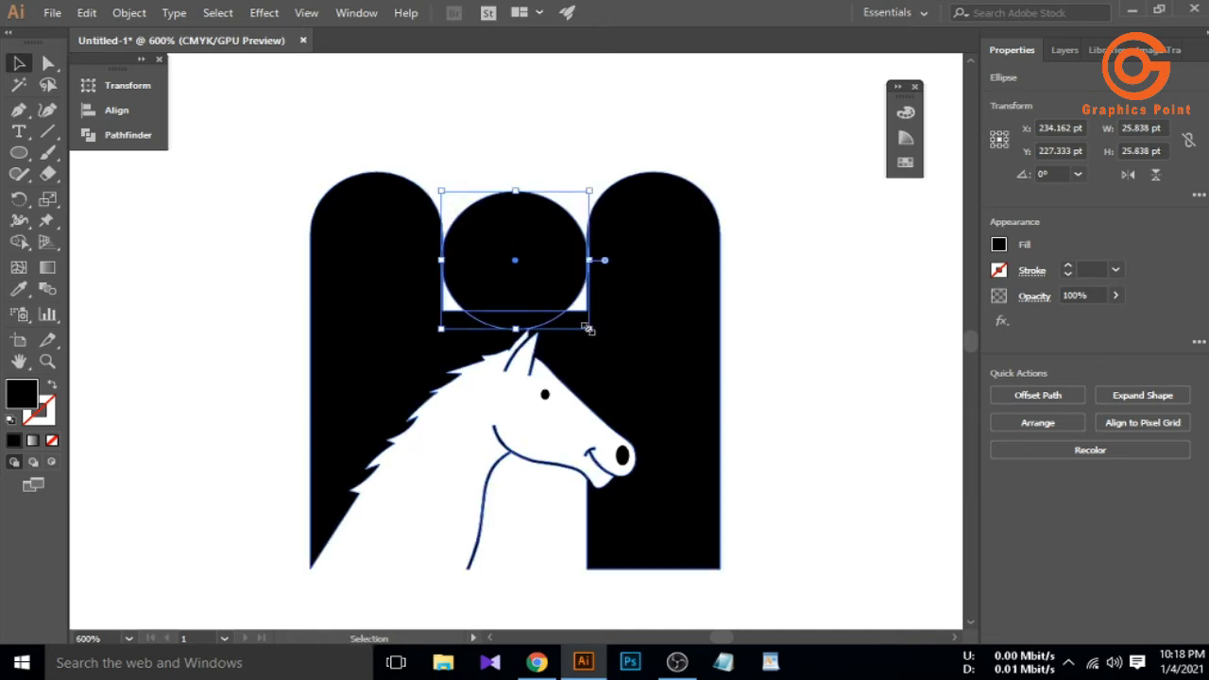
scroll(595, 276, up, 2)
scroll(588, 285, down, 2)
drag(304, 160, 659, 370)
scroll(432, 358, down, 5)
scroll(465, 302, up, 5)
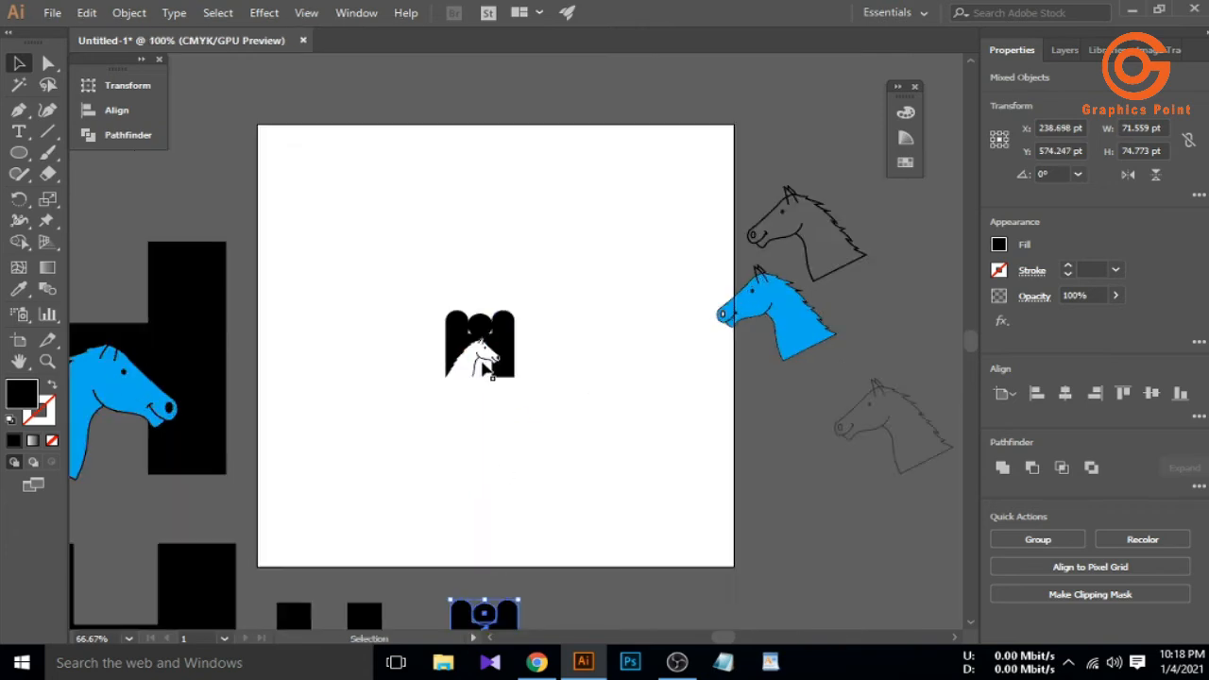
With Shape Builder, fill the side gap black and remove the circle, leaving a rounded white scoop
key(shift+m)
scroll(405, 289, up, 4)
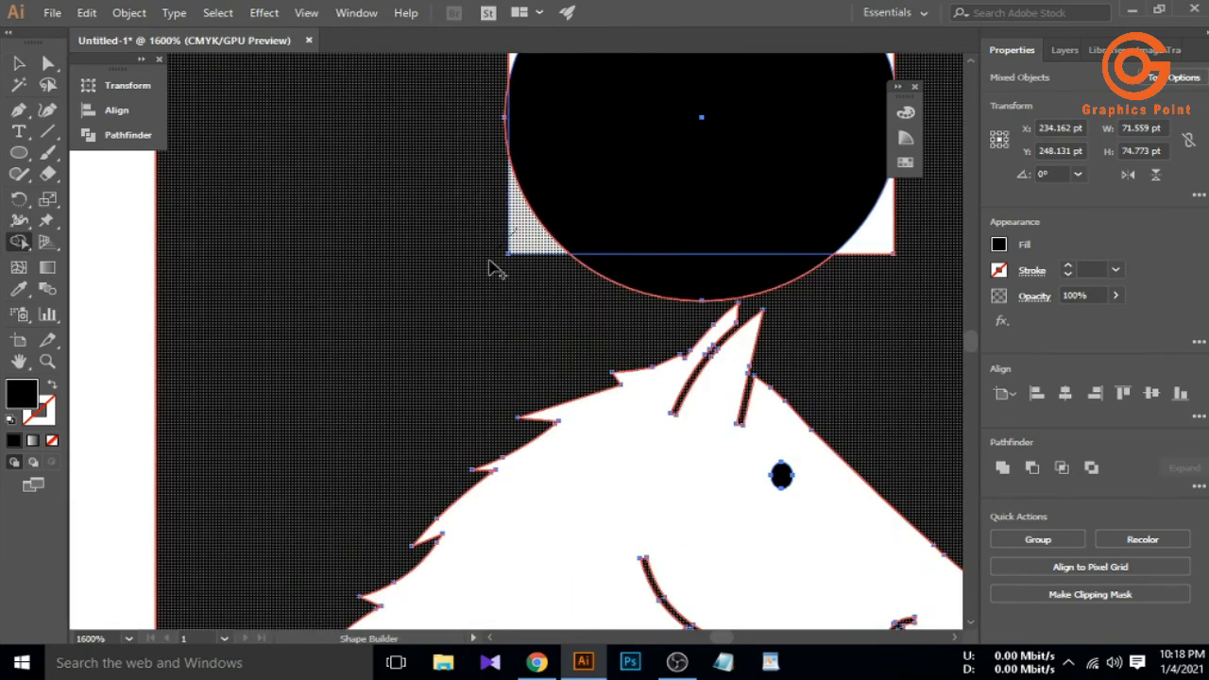
scroll(559, 260, up, 1)
click(709, 237)
scroll(715, 305, down, 4)
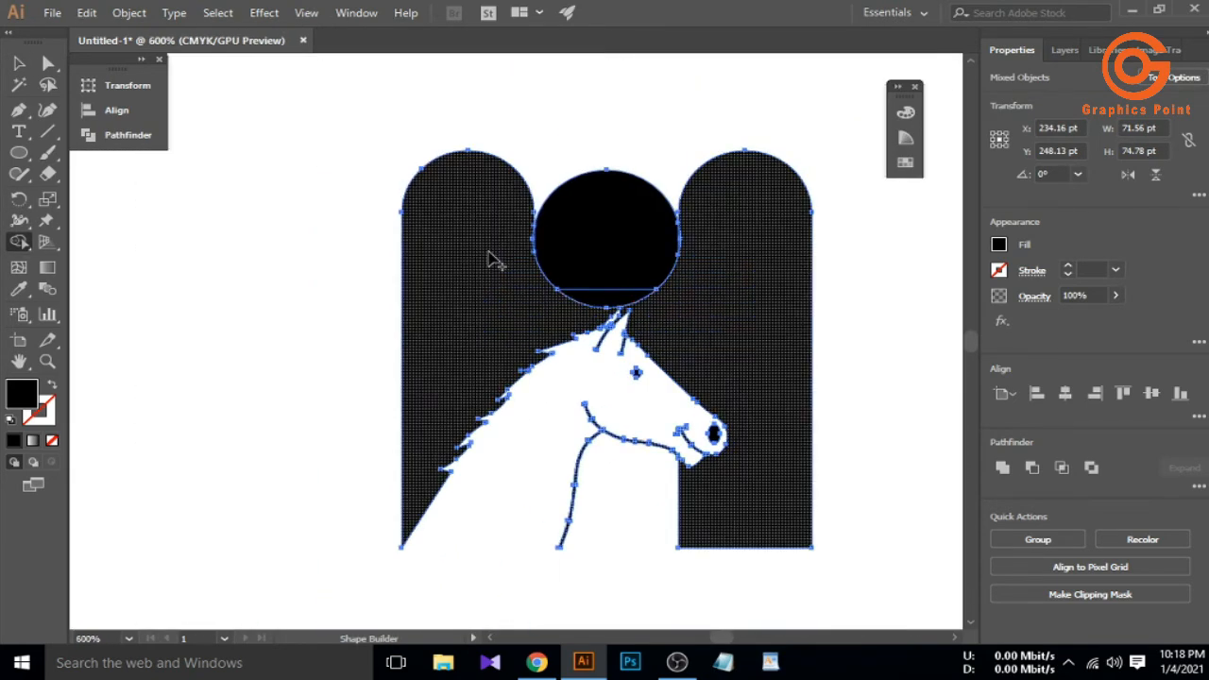
scroll(602, 221, up, 3)
alt+click(602, 221)
scroll(588, 237, down, 2)
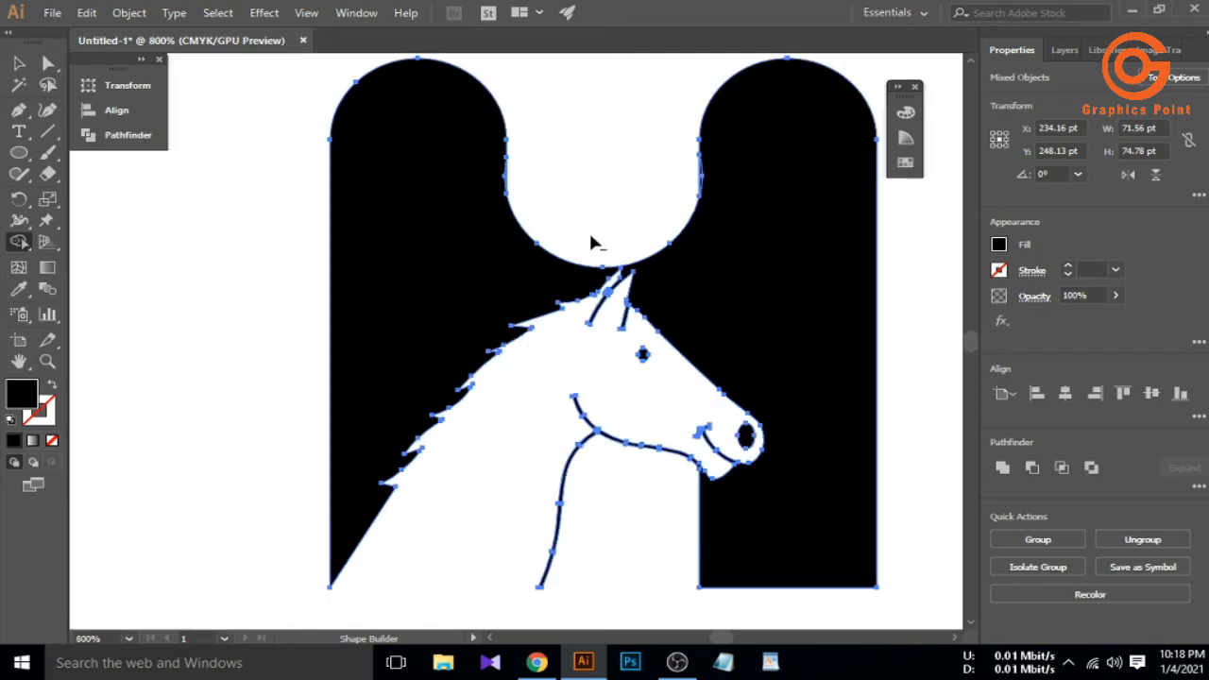
Delete the leftover sliver group, then undo because it also held the eye and nostril
key(v)
click(314, 341)
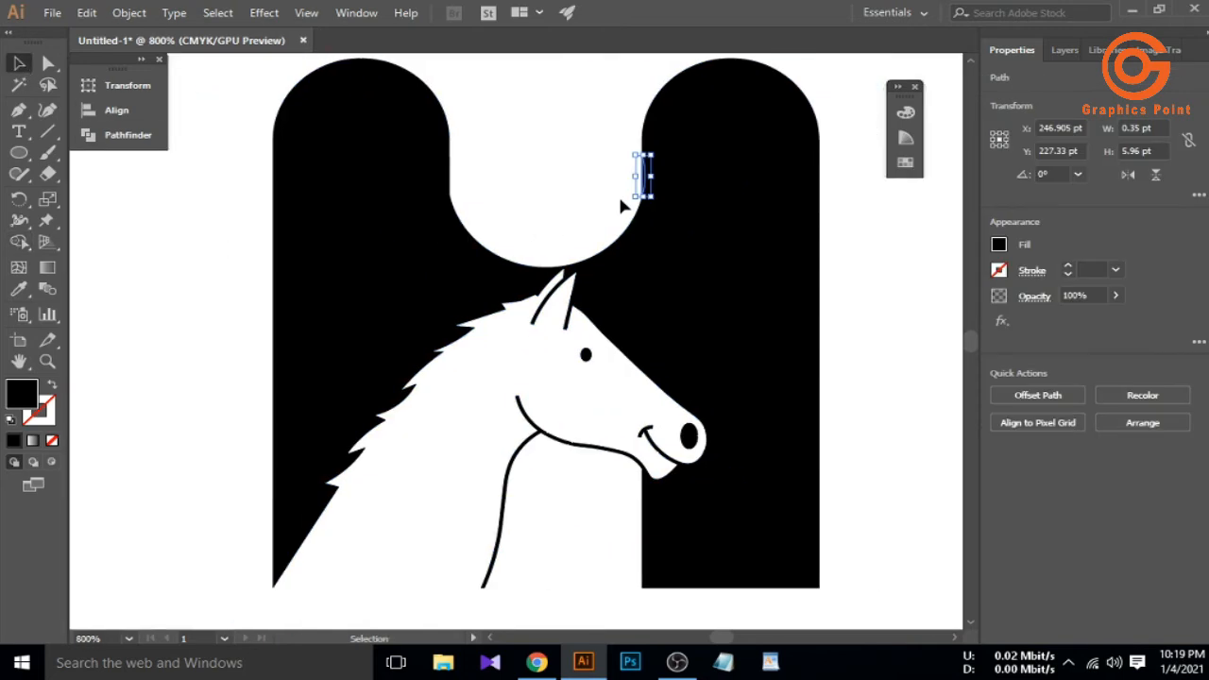
click(621, 208)
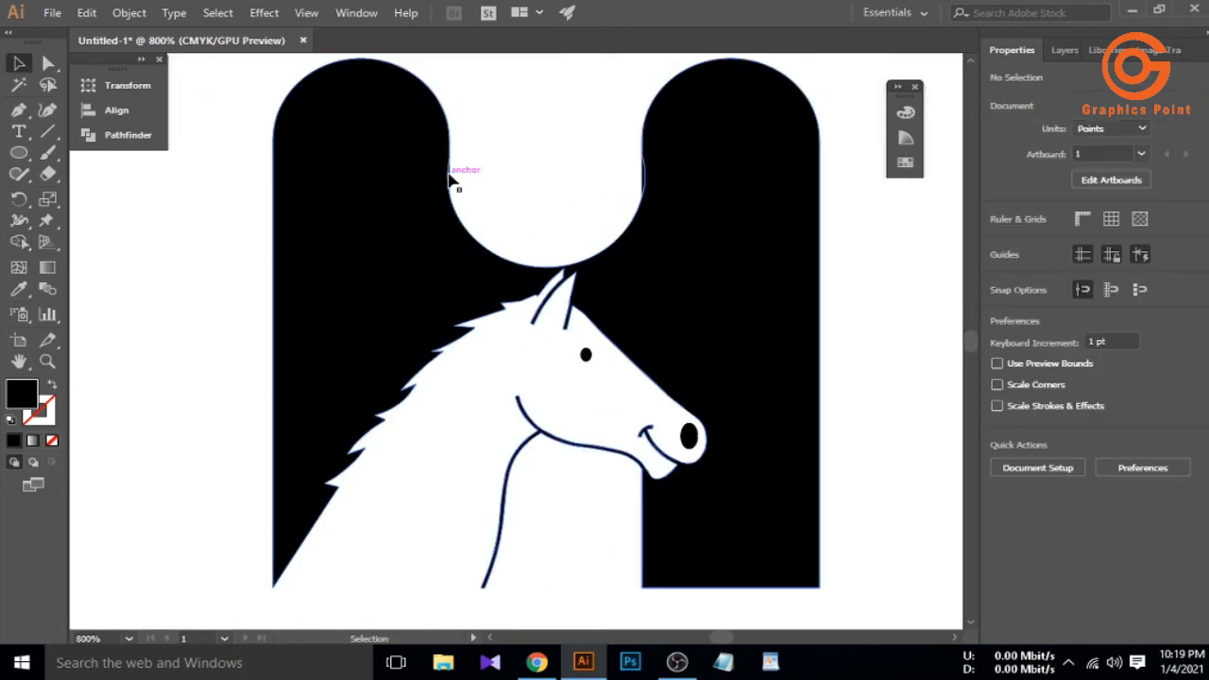
click(449, 175)
scroll(637, 177, up, 4)
click(536, 241)
click(625, 223)
scroll(583, 234, down, 4)
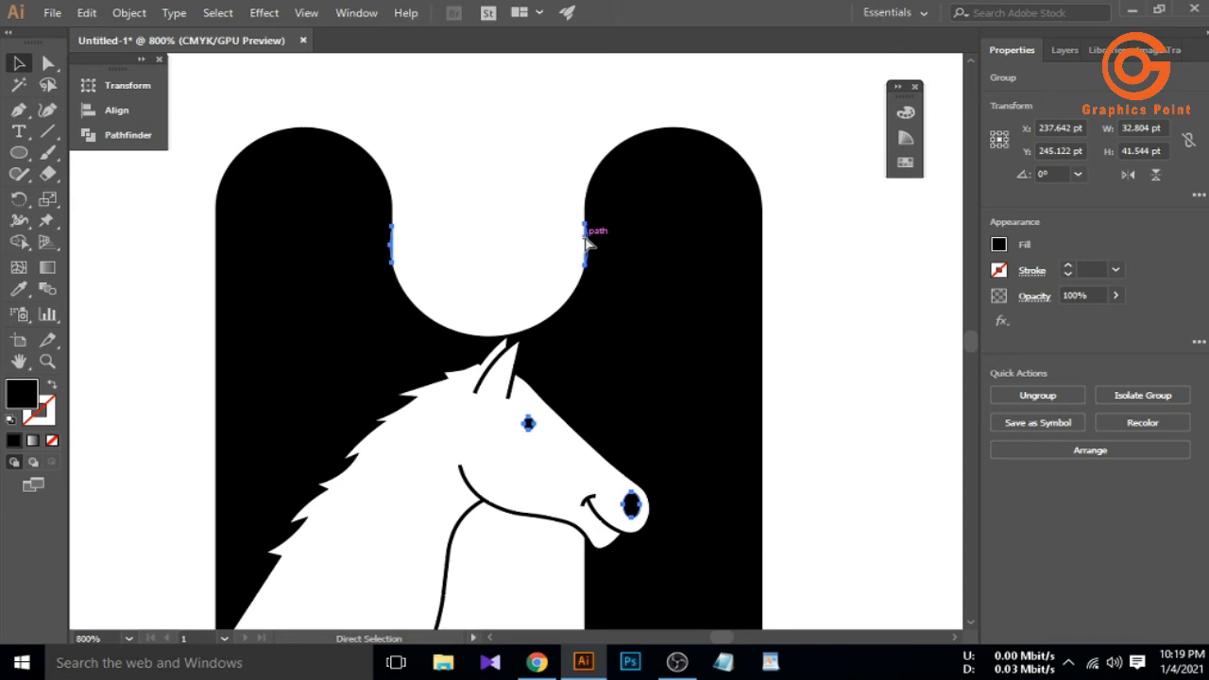
scroll(590, 232, up, 3)
click(561, 242)
click(570, 263)
key(Delete)
scroll(510, 290, down, 4)
key(ctrl+z)
Ungroup the slivers from the horse's eye and nostril
click(500, 303)
click(524, 299)
click(472, 317)
click(476, 419)
right_click(476, 418)
click(493, 282)
click(443, 300)
Delete the left and remaining sliver paths
scroll(366, 301, up, 4)
click(400, 249)
key(Delete)
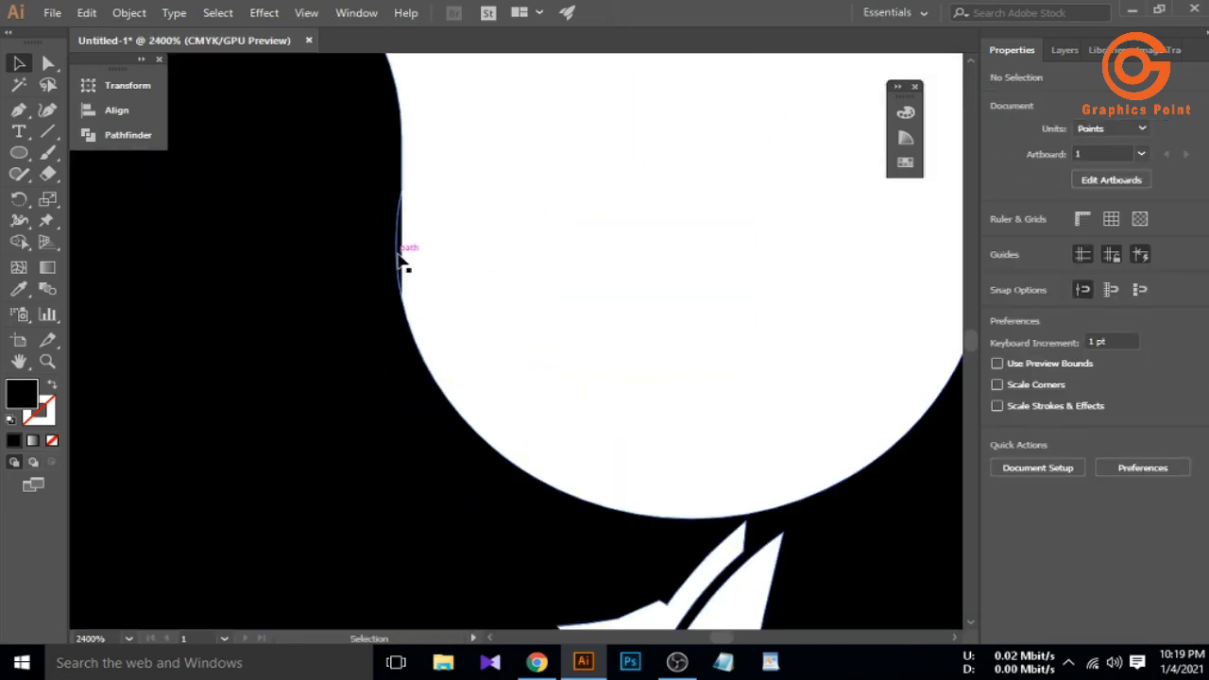
scroll(418, 279, down, 1)
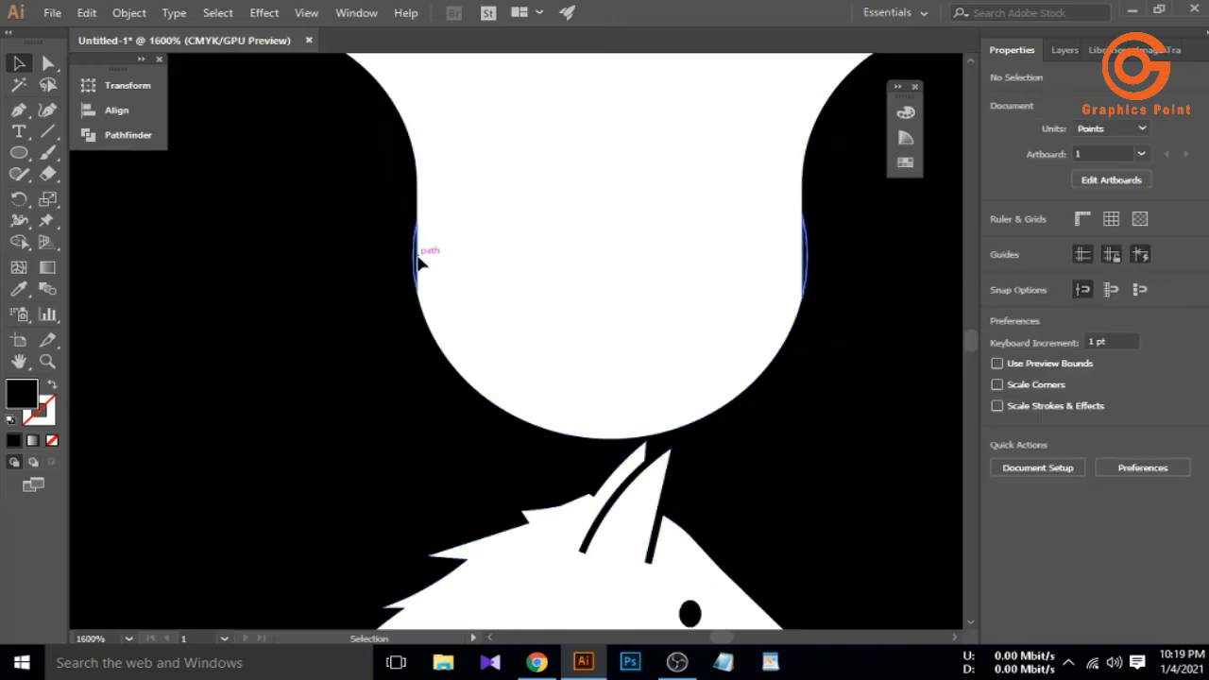
click(418, 279)
key(Delete)
scroll(476, 310, down, 3)
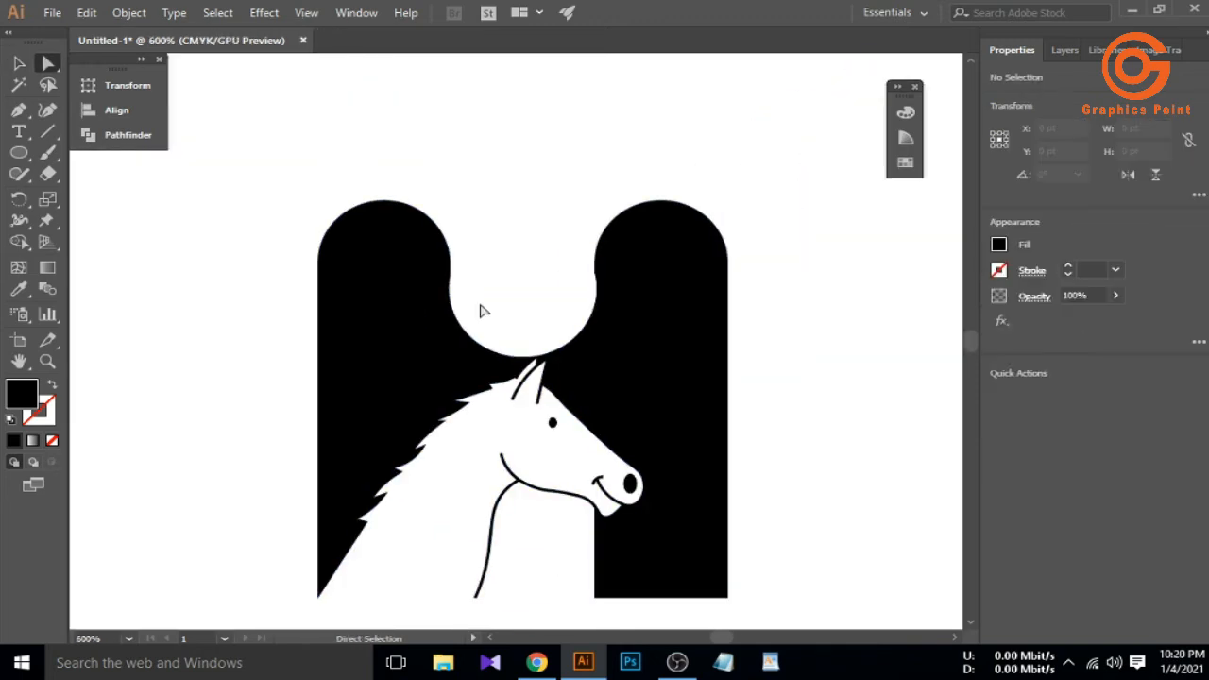
Check the scoop anchors on the merged H path, then clear the selection
scroll(479, 311, down, 3)
scroll(510, 335, up, 6)
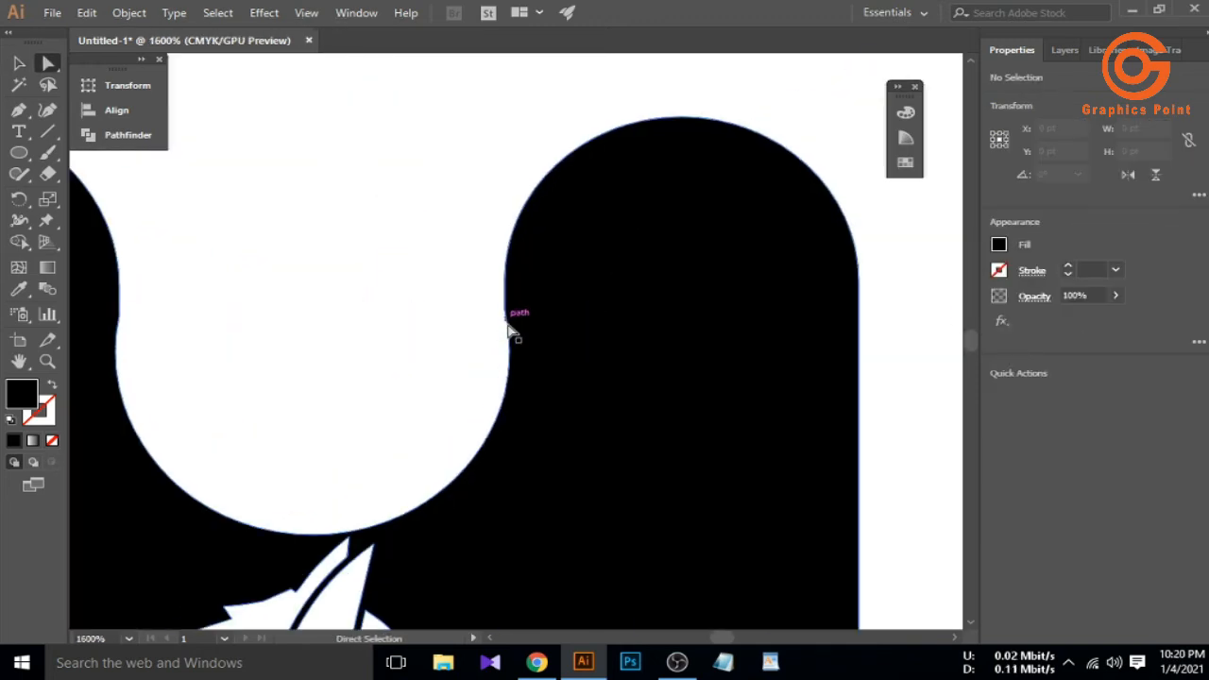
click(506, 309)
click(717, 308)
scroll(543, 320, up, 1)
scroll(519, 320, down, 1)
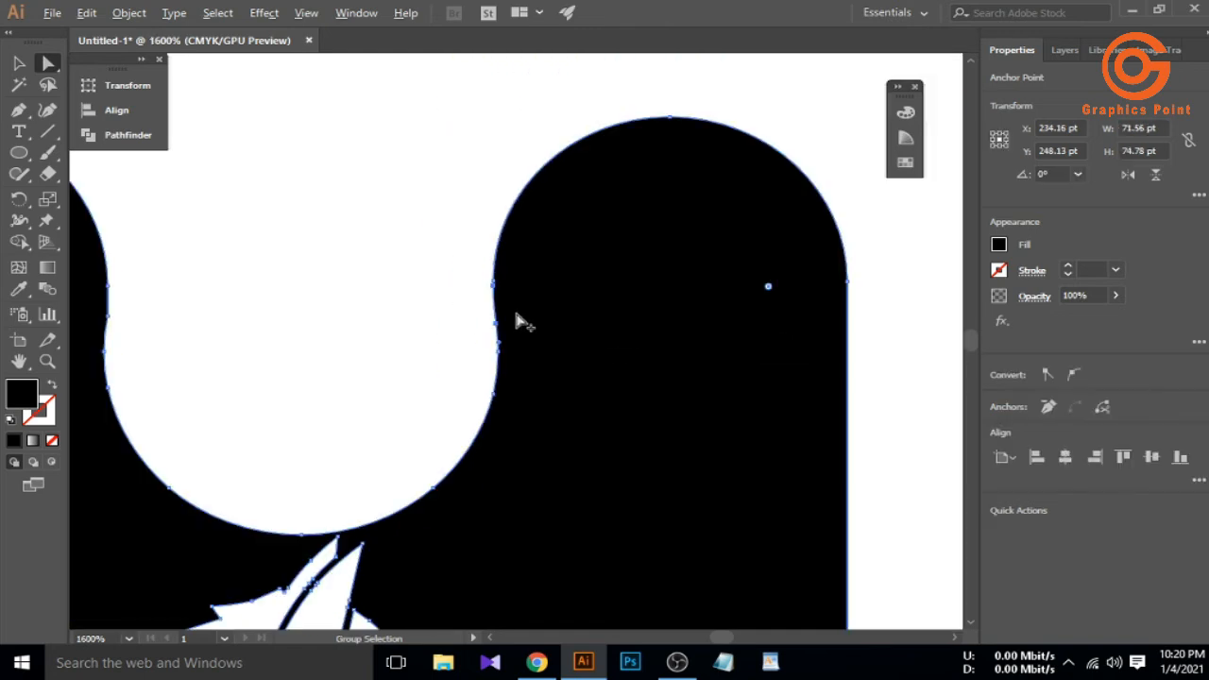
scroll(623, 286, up, 1)
click(387, 318)
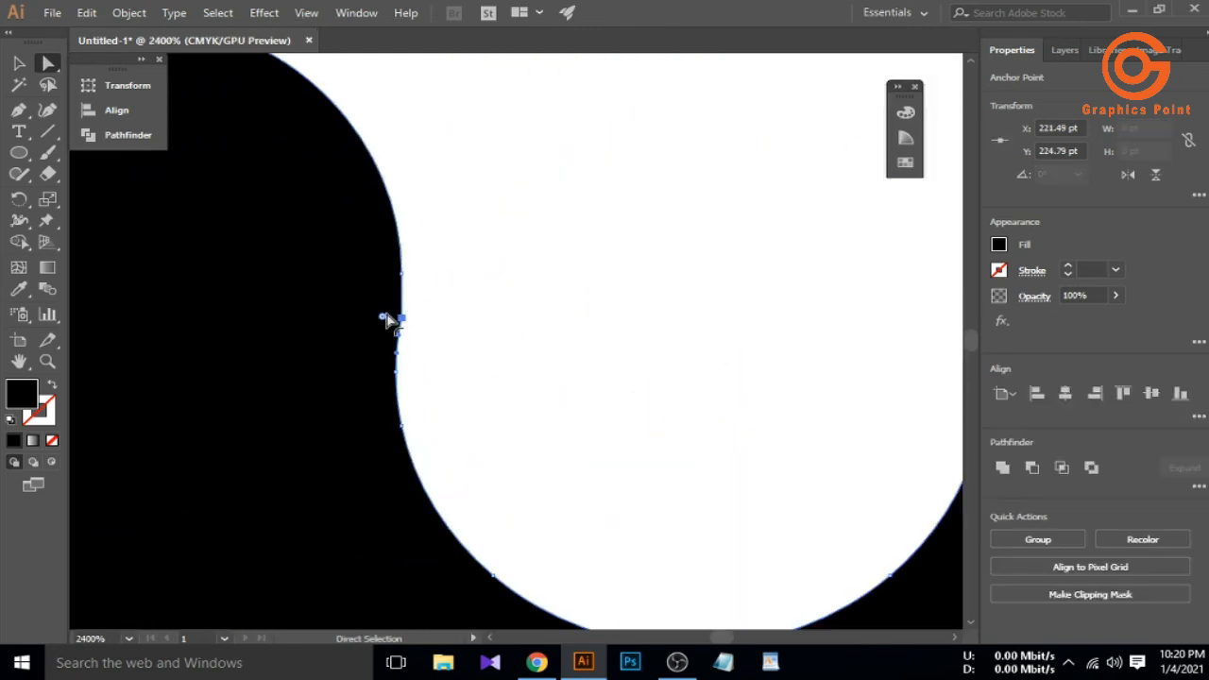
click(123, 349)
scroll(334, 349, down, 2)
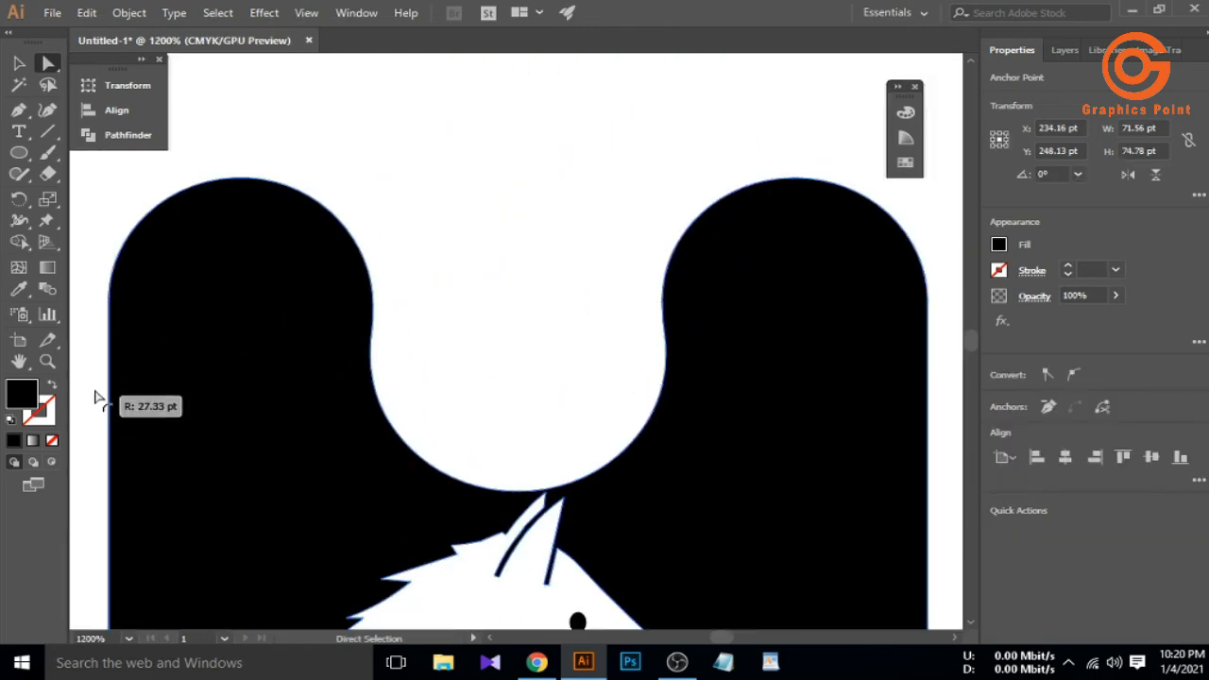
scroll(362, 346, up, 4)
click(466, 353)
scroll(324, 424, down, 8)
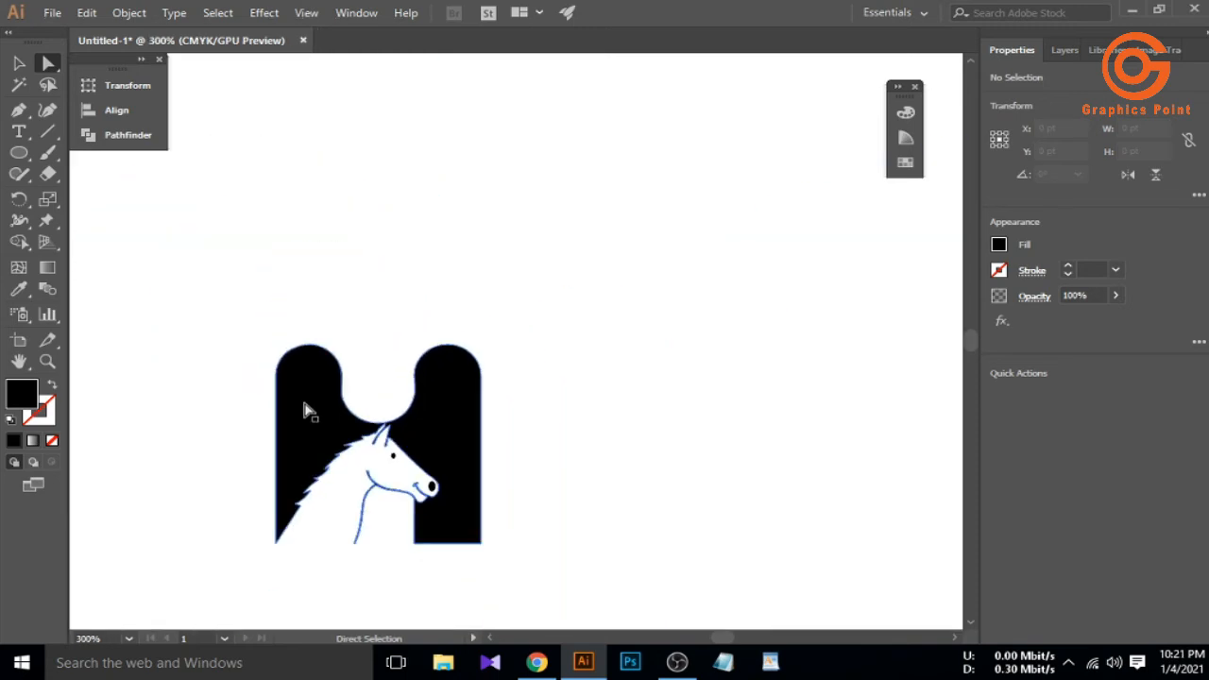
scroll(310, 413, down, 1)
Marquee-select all parts of the rounded H logo and group them
click(19, 63)
scroll(477, 179, down, 4)
scroll(479, 222, up, 2)
drag(480, 224, 358, 283)
right_click(438, 253)
click(483, 364)
click(448, 361)
Move the rounded logo left and bring the plain H version up beside it
drag(442, 261, 340, 273)
drag(527, 364, 599, 525)
drag(590, 489, 460, 265)
click(521, 332)
click(533, 276)
Scale the plain H down to match and set a copy beside the rounded logo
drag(547, 313, 529, 297)
scroll(505, 316, up, 1)
click(455, 353)
drag(481, 351, 587, 355)
click(482, 408)
scroll(595, 329, up, 4)
scroll(595, 328, up, 1)
click(595, 328)
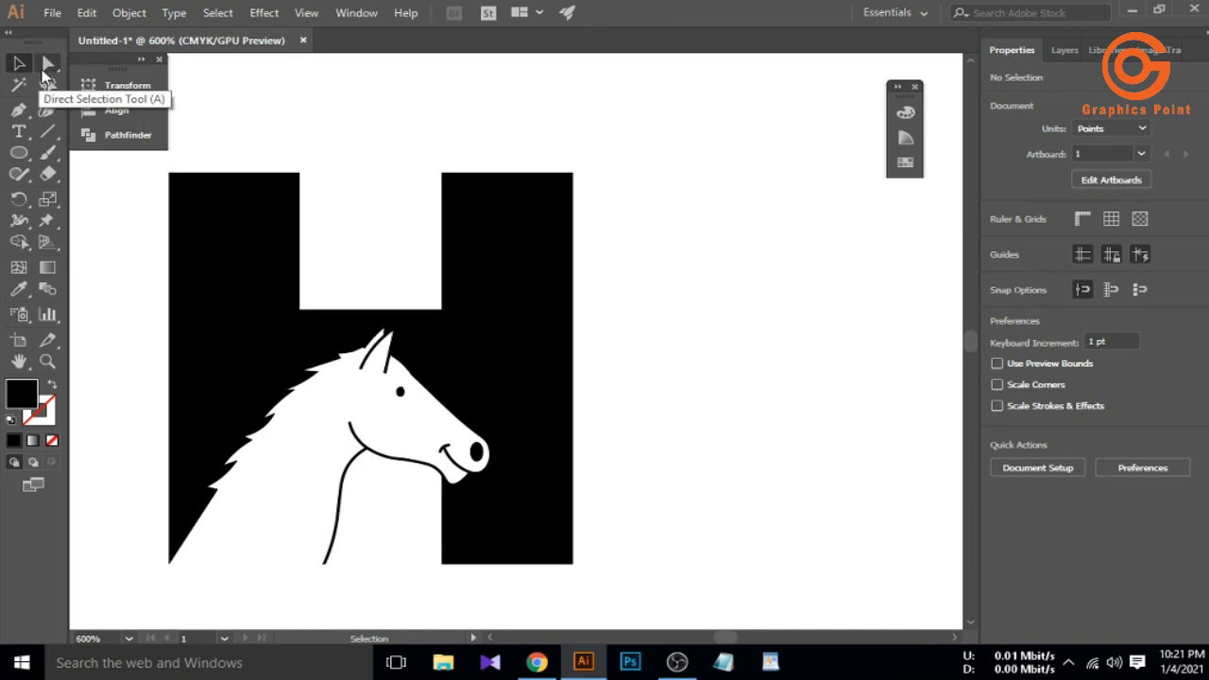
Cut away the right stem's top above the crossbar with a line and Shape Builder, then delete the line
key(p)
click(441, 309)
click(652, 309)
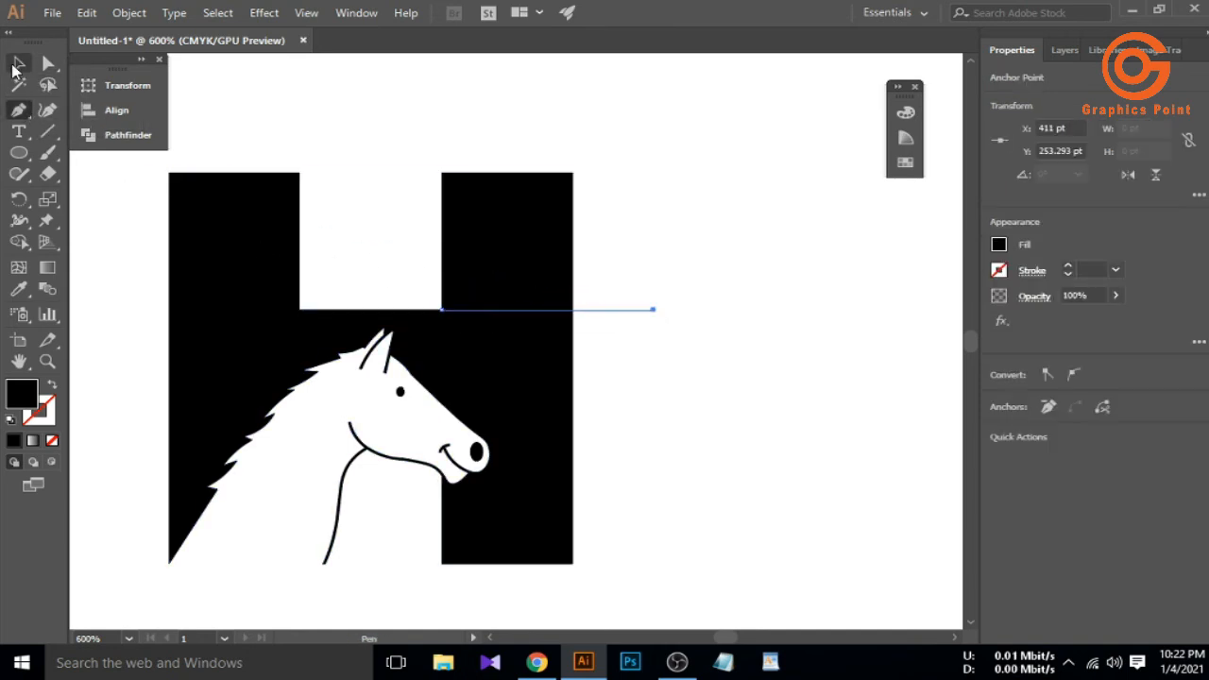
click(18, 64)
key(ctrl+a)
click(19, 242)
alt+click(529, 253)
click(17, 63)
click(628, 253)
drag(628, 253, 308, 439)
key(Delete)
Round the top right corner of the h's shoulder
click(49, 63)
click(572, 311)
click(13, 66)
click(510, 269)
scroll(510, 268, down, 3)
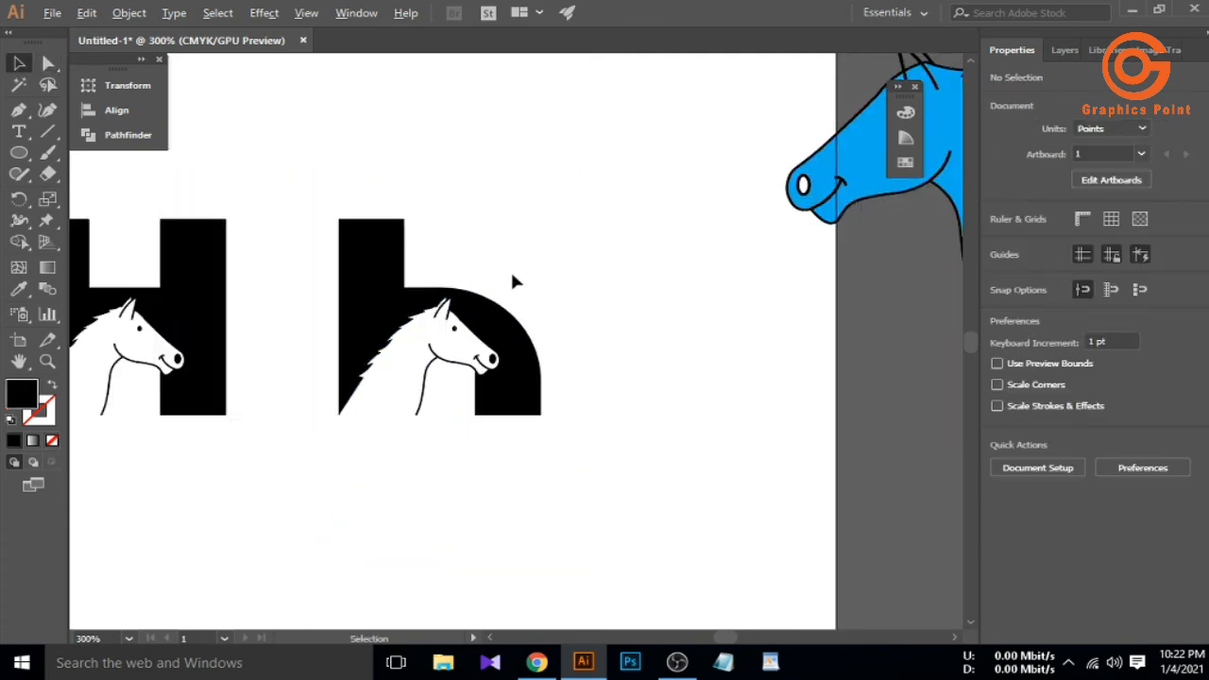
scroll(455, 428, down, 1)
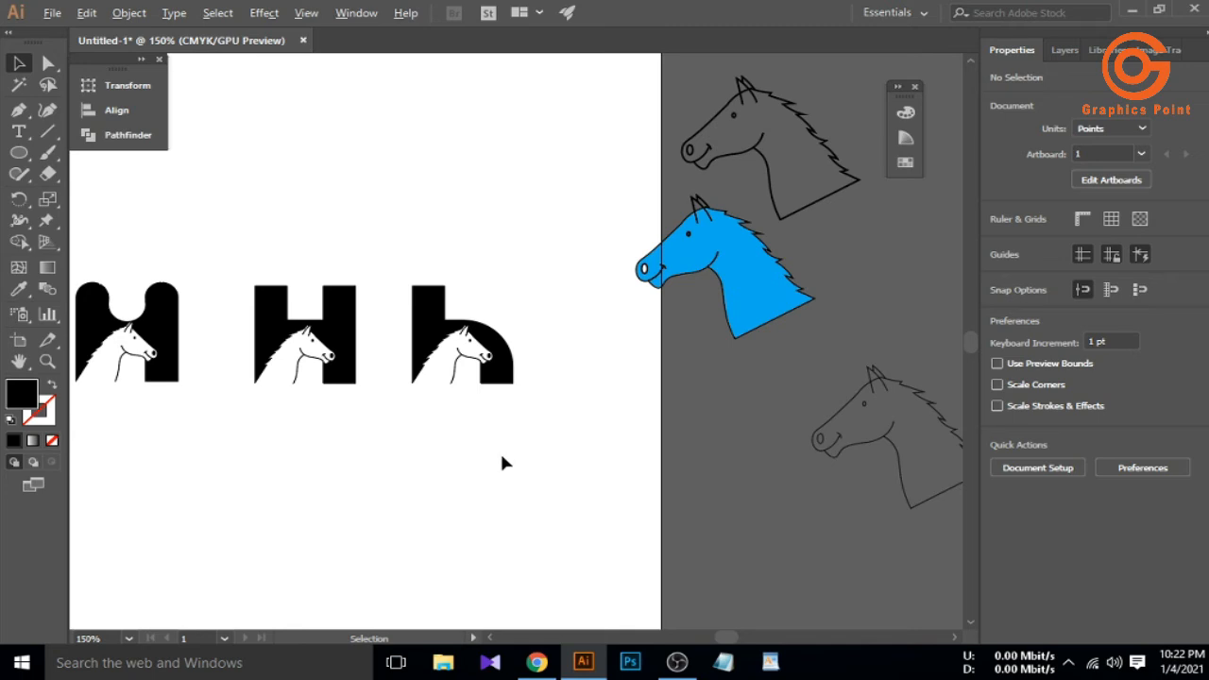
scroll(500, 461, down, 1)
scroll(242, 365, up, 4)
Draw a small white circle in the left rounded top and duplicate it onto the right stem
key(l)
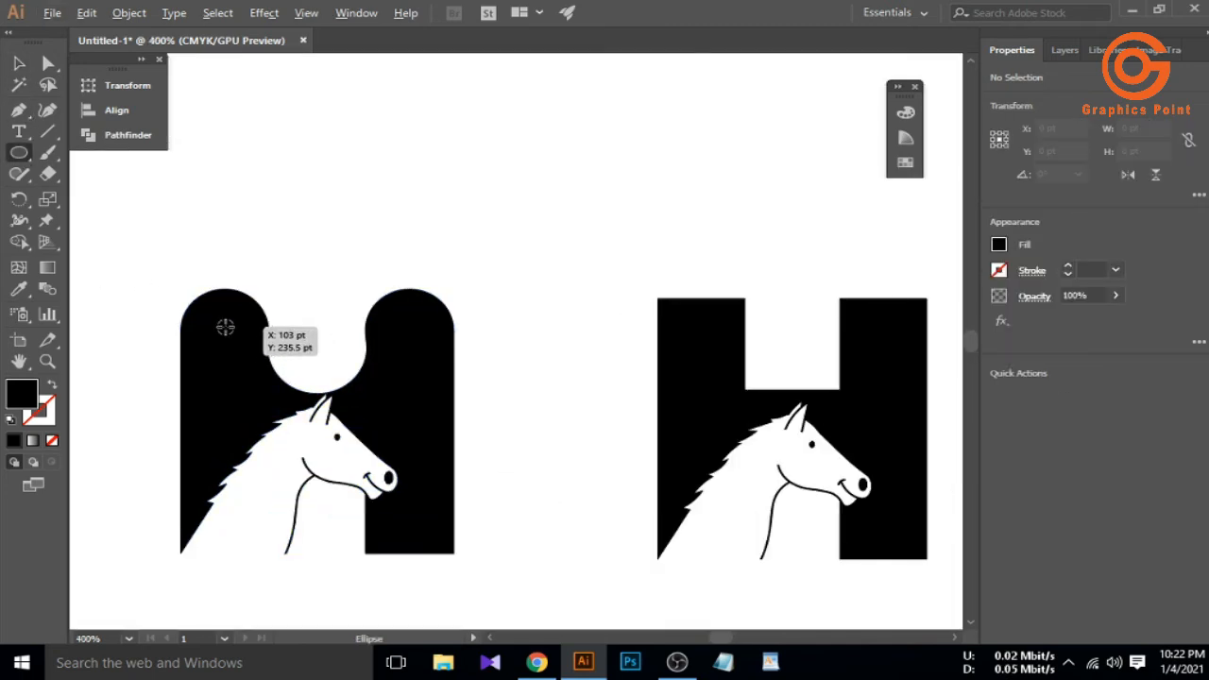
drag(228, 338, 228, 338)
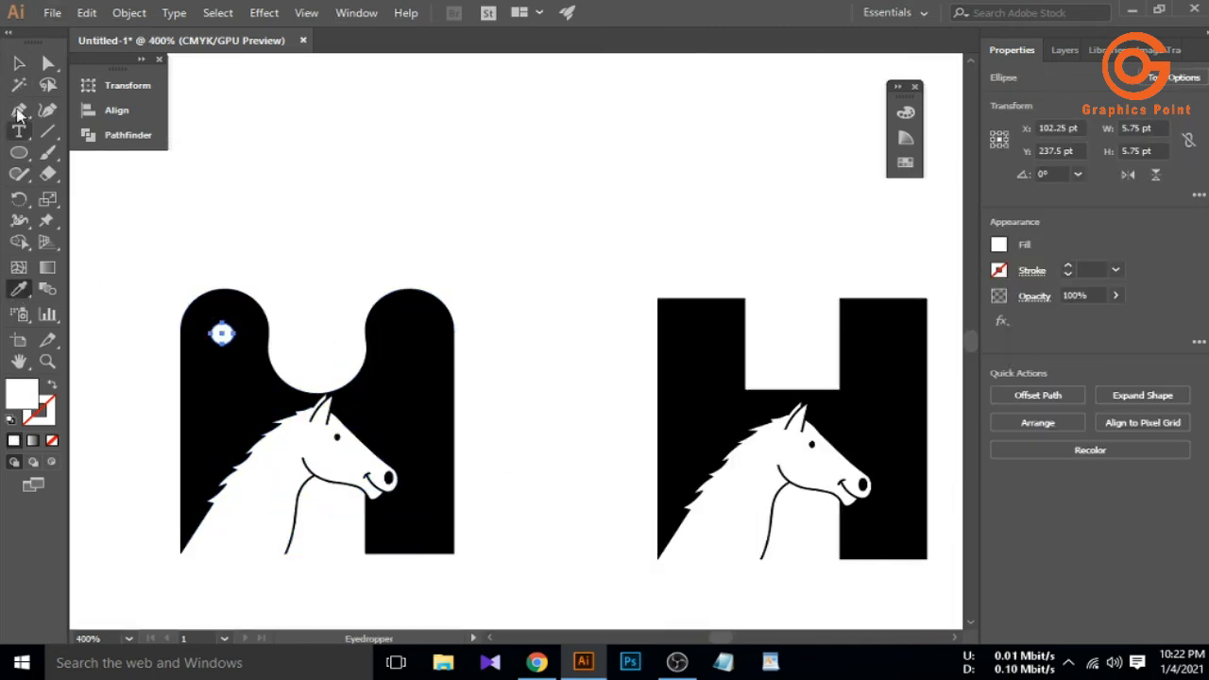
click(18, 63)
click(130, 353)
mouse_move(395, 347)
mouse_down()
mouse_move(221, 339)
mouse_move(410, 355)
mouse_up()
click(312, 331)
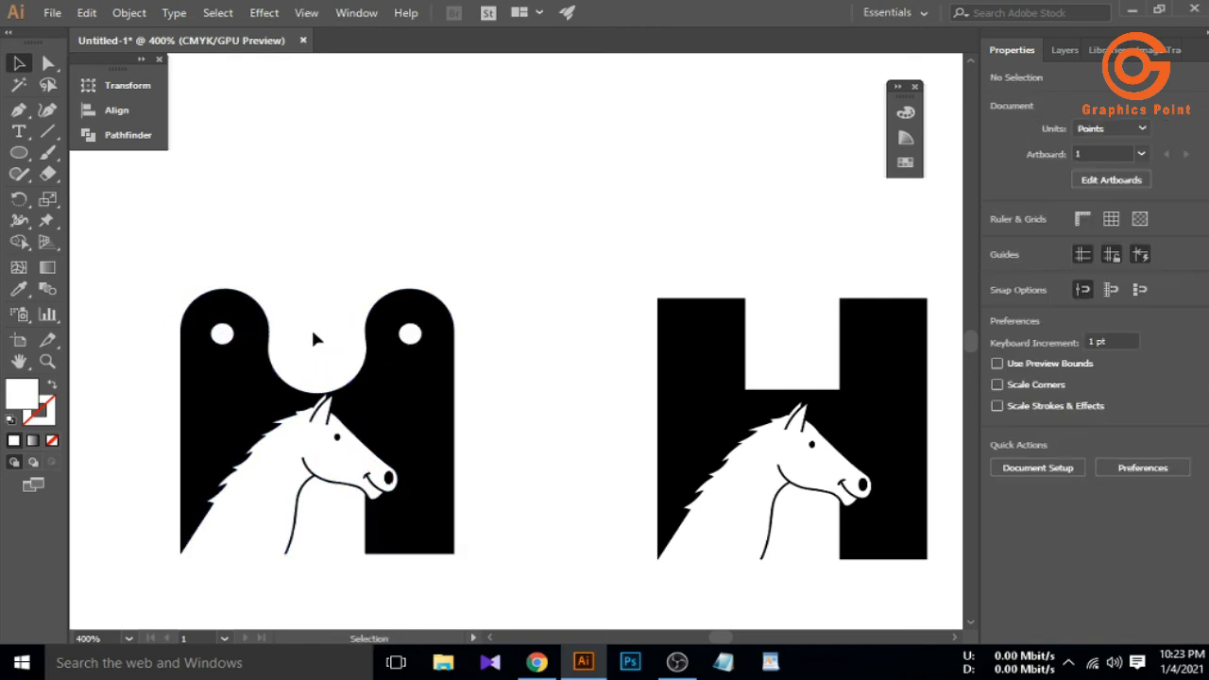
Paste the farrier's name as a text line below the logos
scroll(312, 330, down, 2)
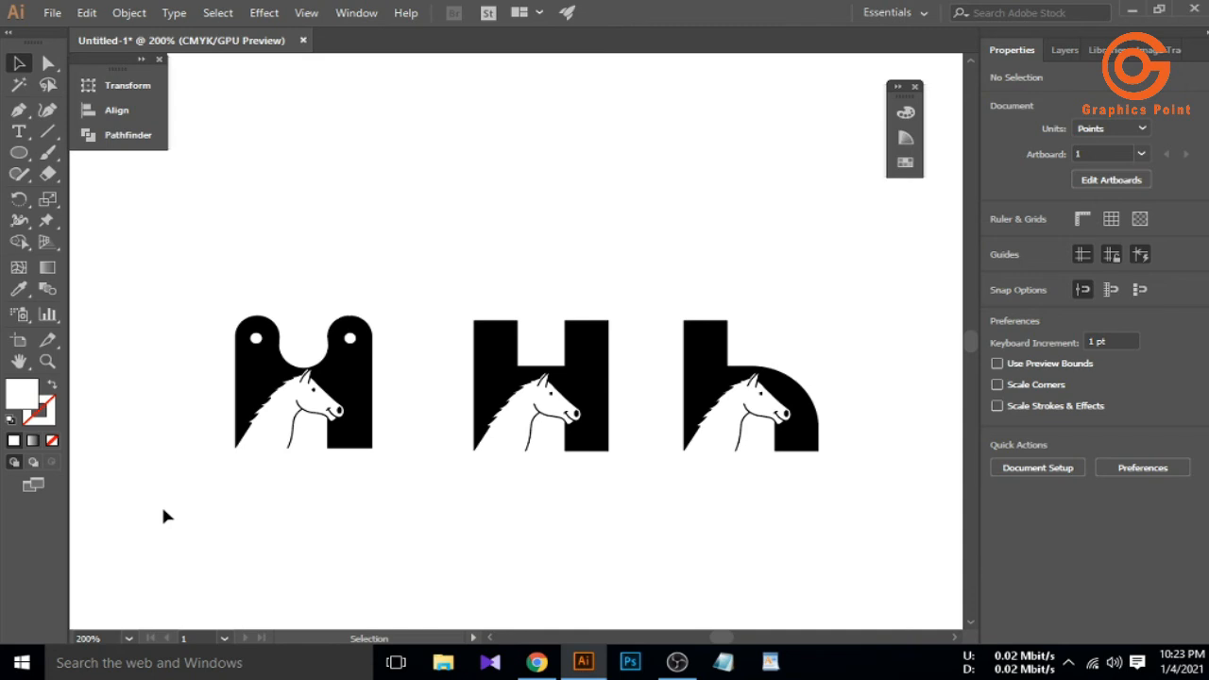
scroll(216, 508, down, 1)
scroll(332, 507, down, 2)
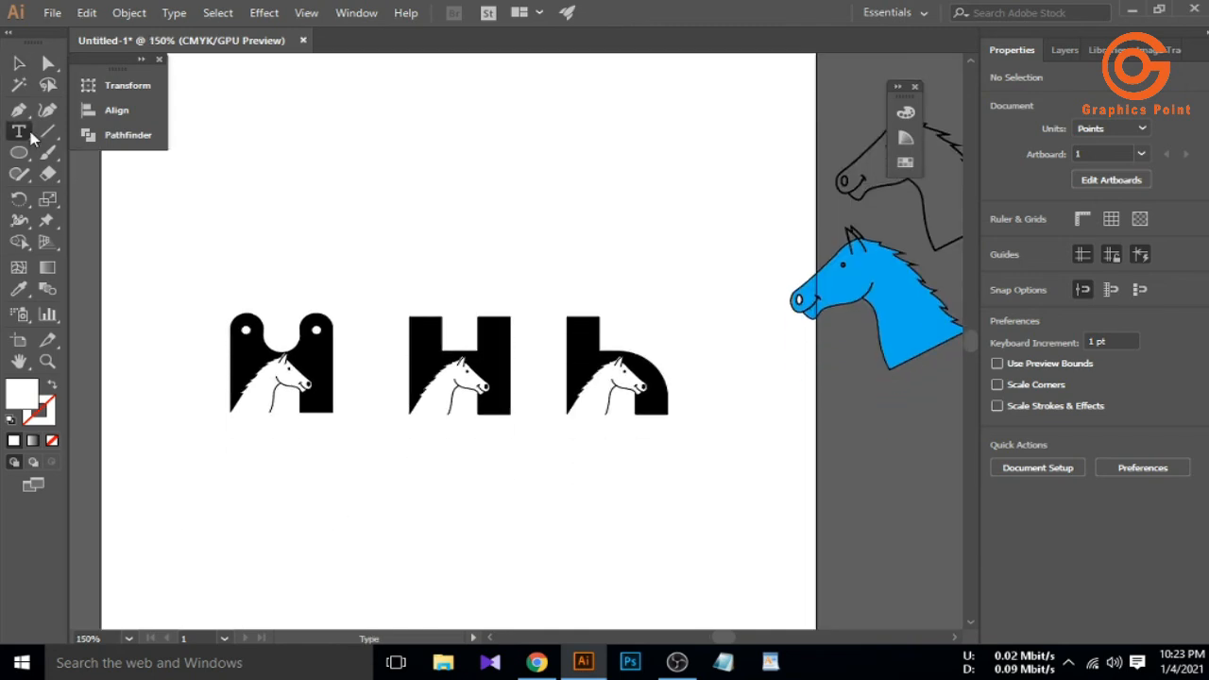
click(27, 133)
click(179, 491)
key(Escape)
click(180, 524)
click(298, 489)
Move the plain H and lowercase h versions higher up the artboard
drag(402, 297, 582, 447)
drag(568, 380, 603, 190)
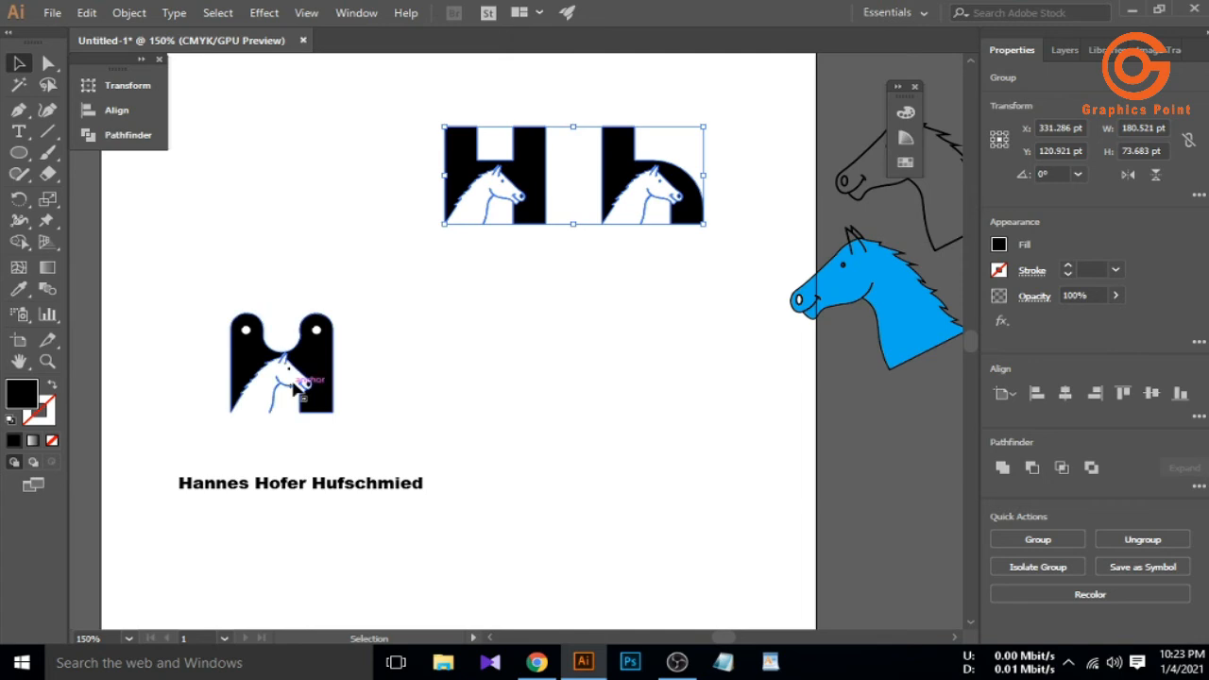
click(389, 383)
scroll(256, 342, up, 3)
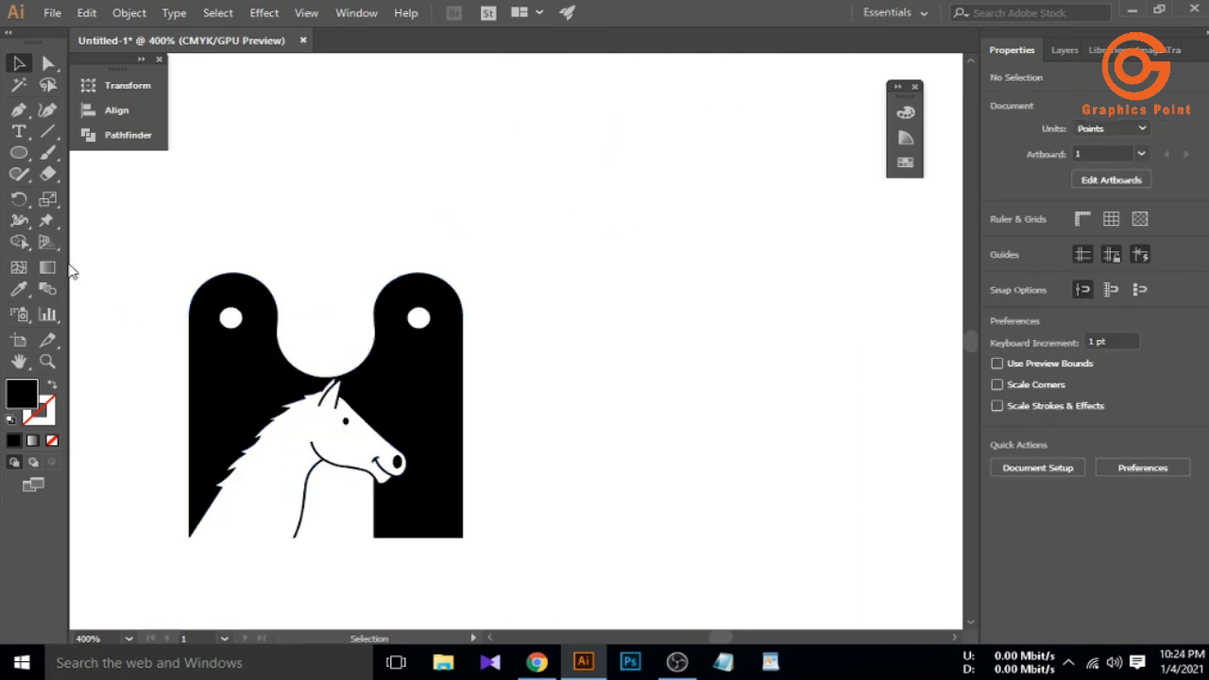
Show rulers and pull vertical guides through the centres of both stems
key(ctrl+r)
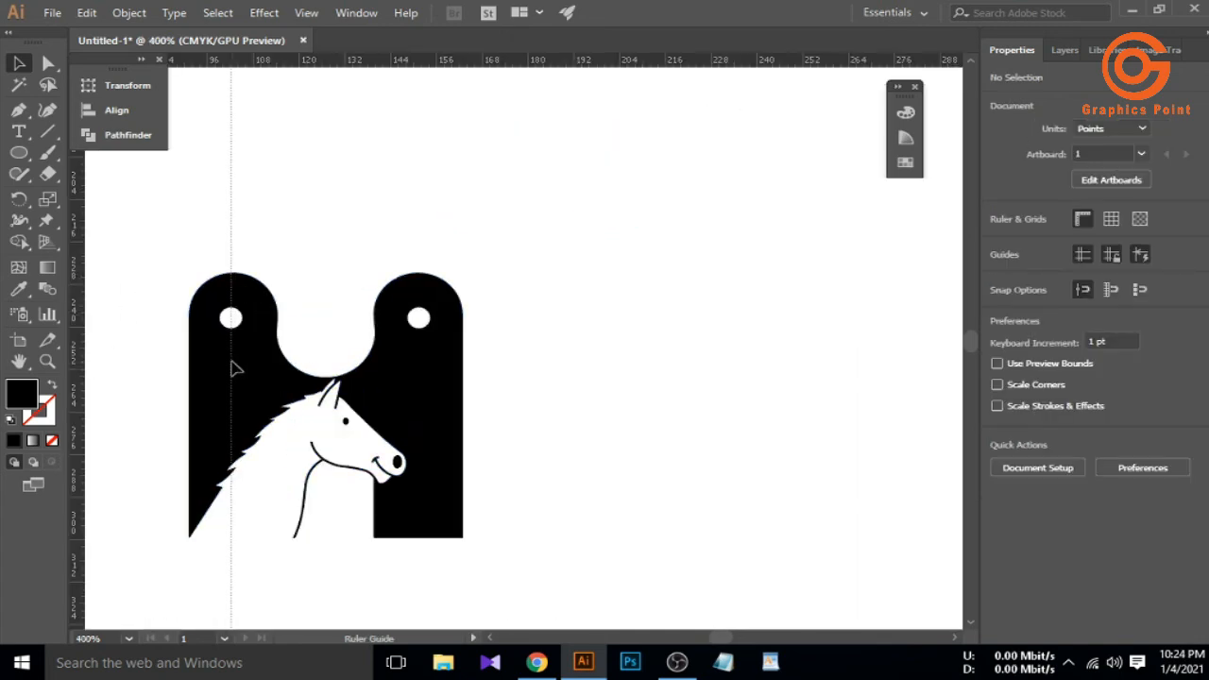
drag(236, 369, 236, 373)
click(236, 376)
click(127, 367)
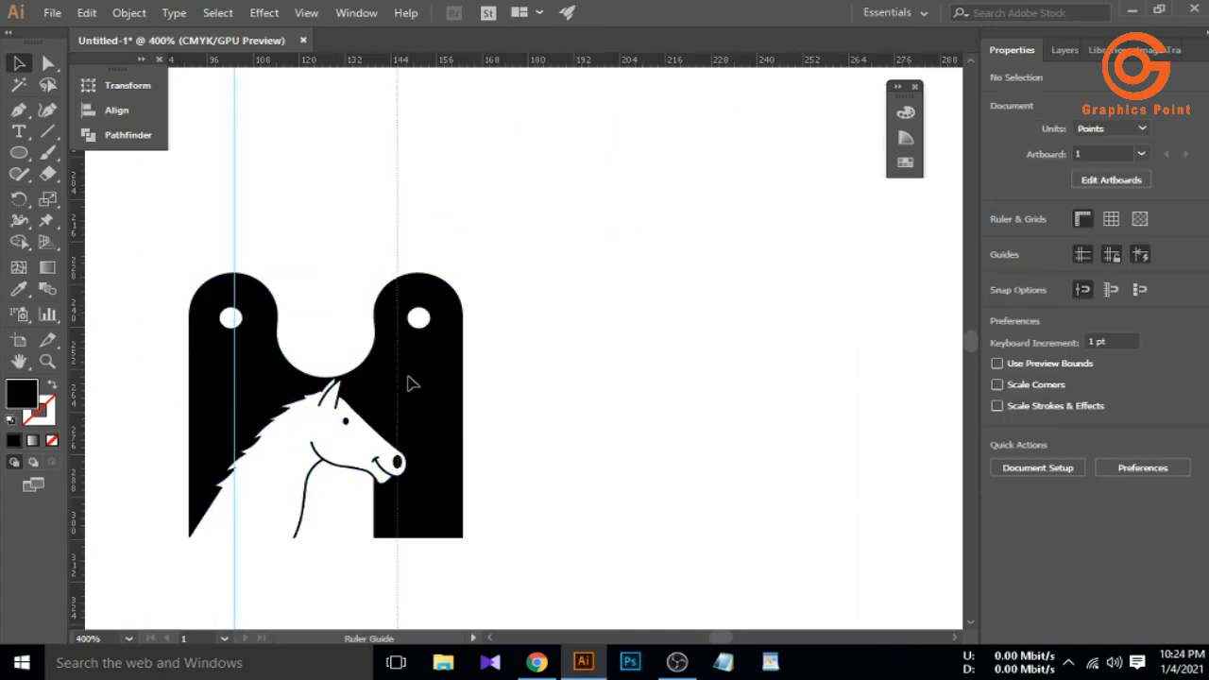
drag(425, 433, 425, 432)
Horizontally centre the right white dot on its stem guide
scroll(415, 319, up, 3)
click(387, 300)
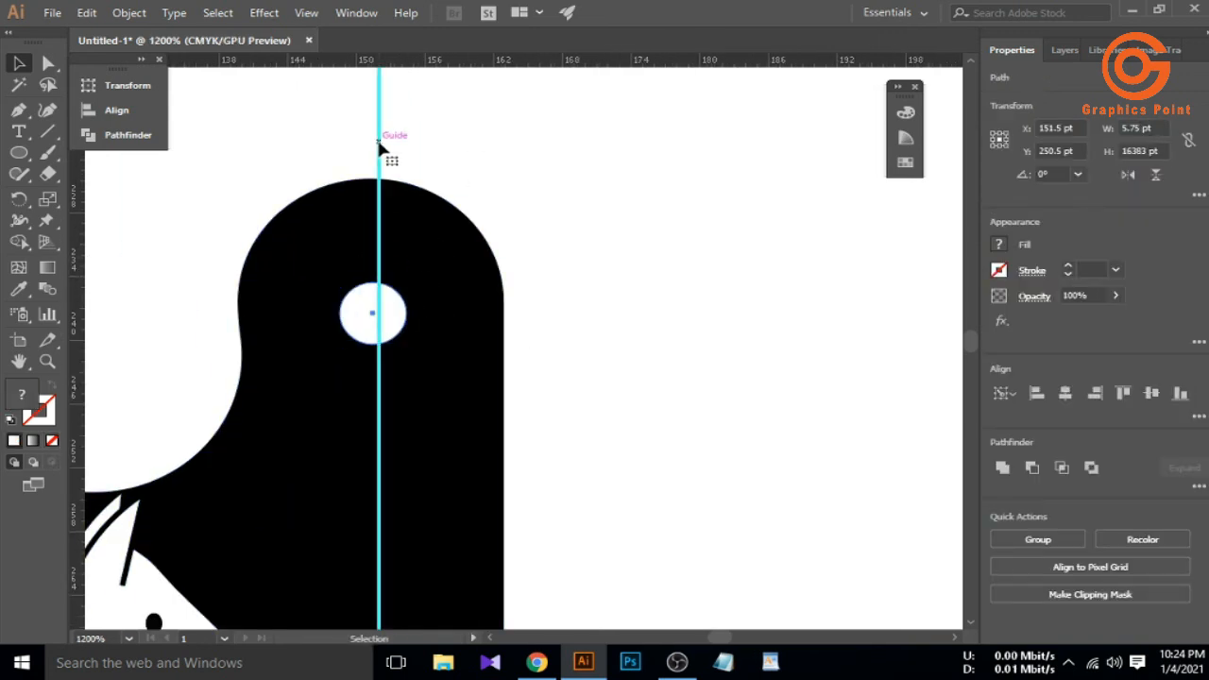
click(117, 110)
click(214, 121)
click(351, 80)
click(211, 183)
scroll(374, 244, down, 1)
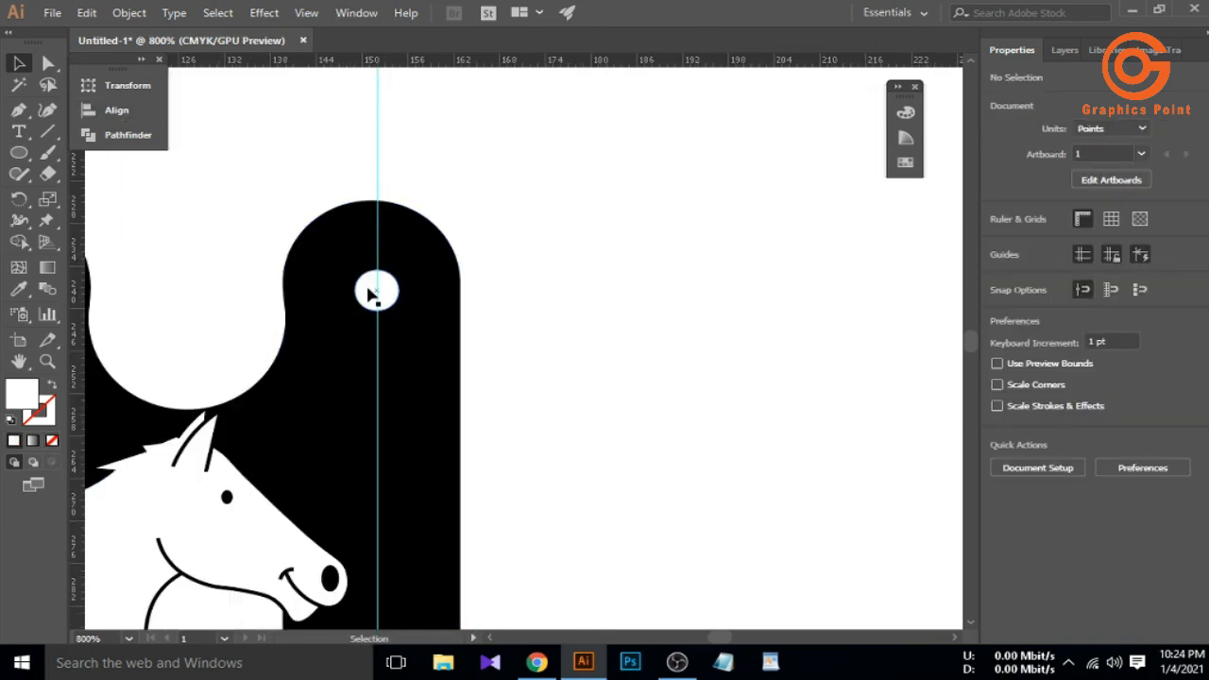
scroll(371, 295, down, 2)
scroll(367, 270, up, 3)
Horizontally centre the left white dot on its stem guide
click(365, 274)
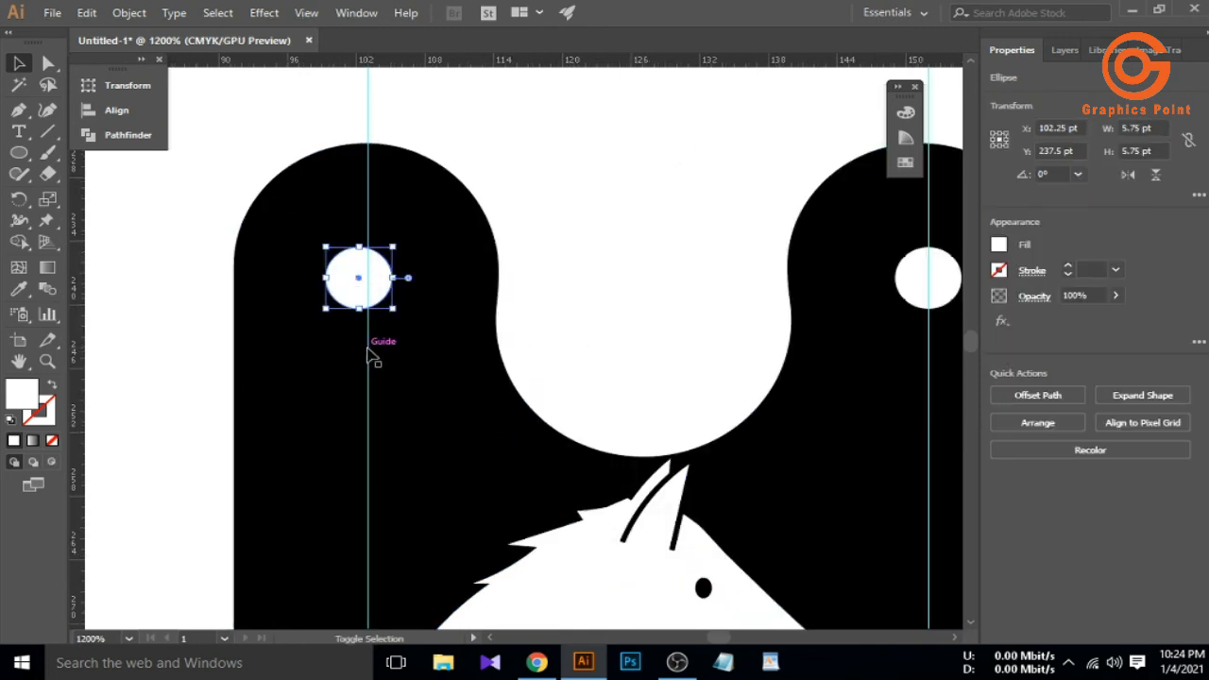
shift+click(368, 357)
click(106, 112)
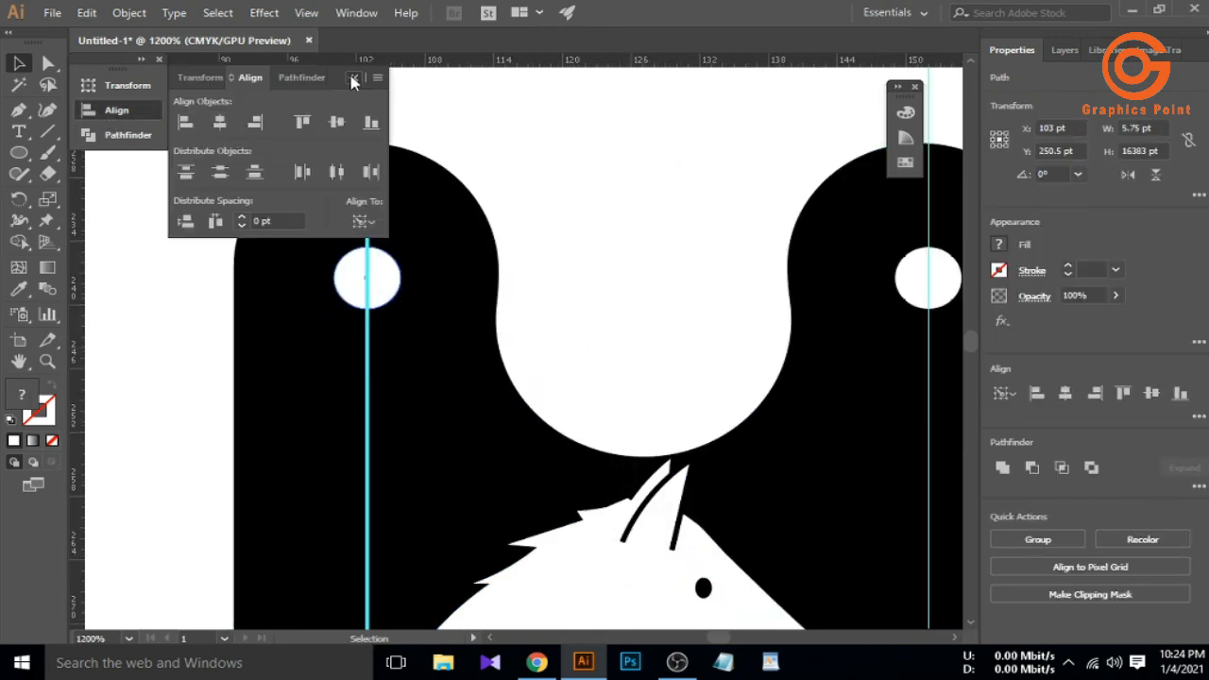
click(353, 79)
click(185, 235)
scroll(185, 235, down, 1)
click(293, 268)
Vertically align both dots using the left dot as key object
shift+click(667, 271)
click(116, 110)
click(312, 268)
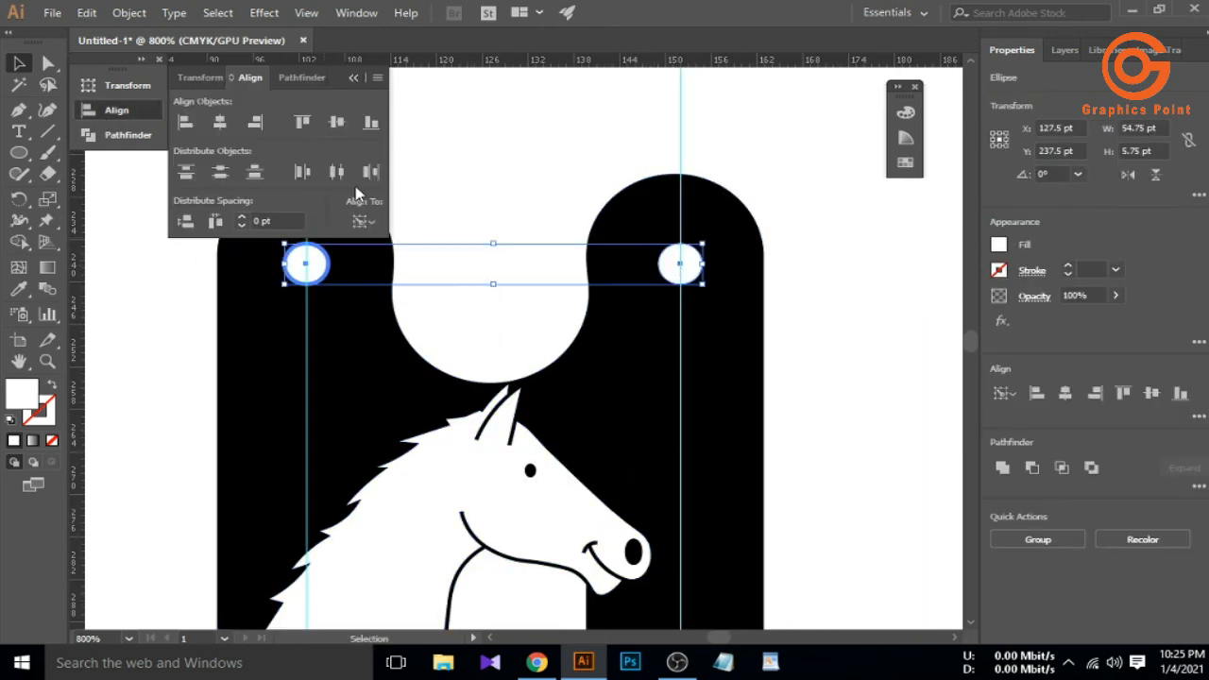
click(355, 80)
click(442, 216)
scroll(444, 219, down, 4)
Delete the guides and duplicate the name text, trimming the copy to 'Hufschmied'
drag(525, 382, 397, 416)
key(Delete)
drag(494, 438, 493, 483)
double_click(490, 479)
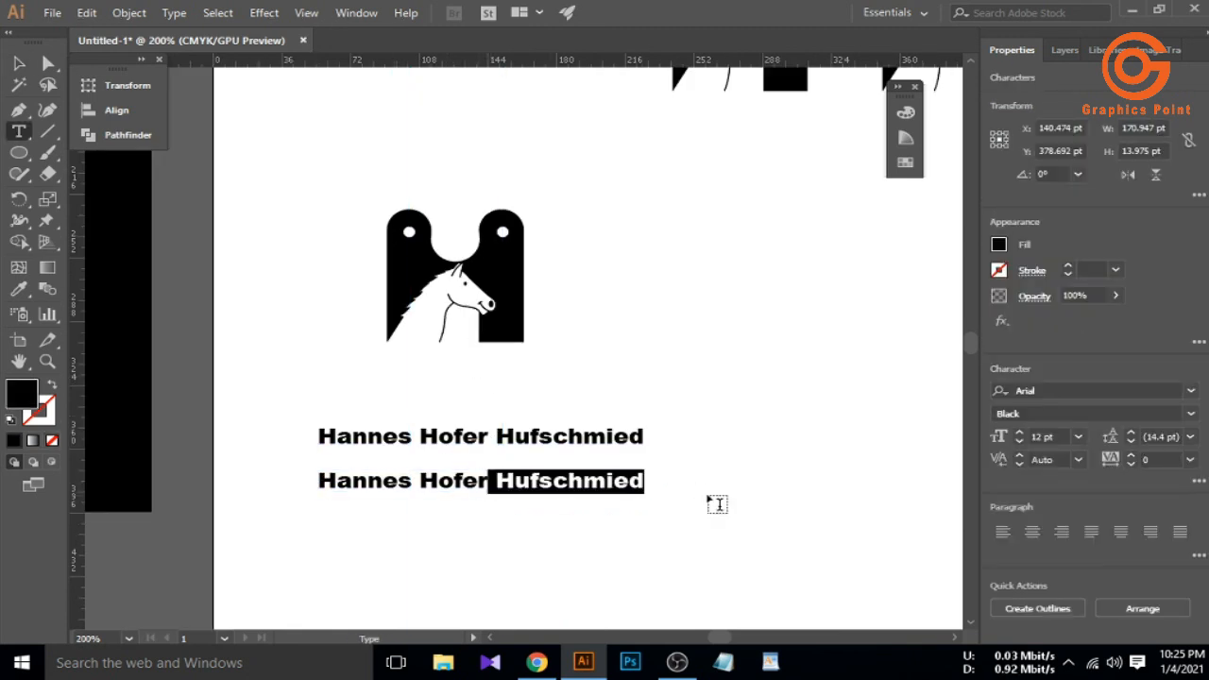
drag(497, 436, 275, 461)
key(BackSpace)
click(179, 282)
Enlarge the name line under the logo and stack the Hufschmied line beneath it
drag(400, 441, 400, 532)
drag(406, 486, 469, 370)
click(450, 466)
drag(542, 376, 560, 391)
click(485, 461)
drag(442, 532, 518, 404)
click(479, 370)
click(465, 430)
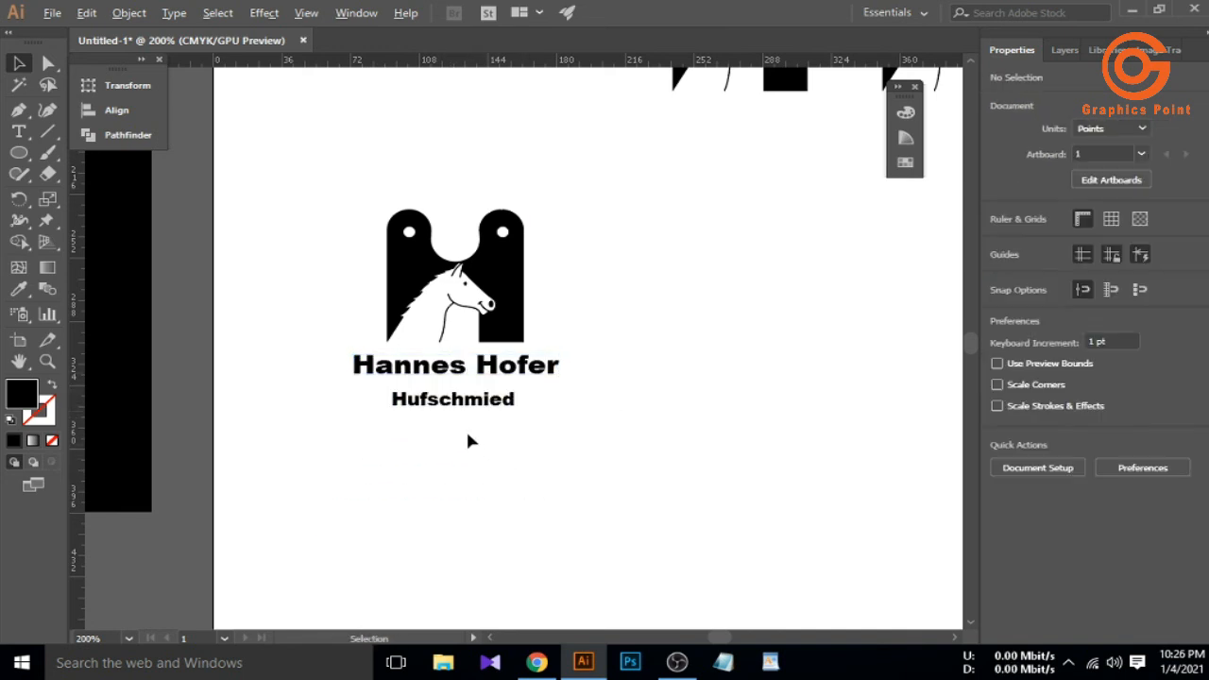
Set the name line in All Caps and shift it into place
click(491, 370)
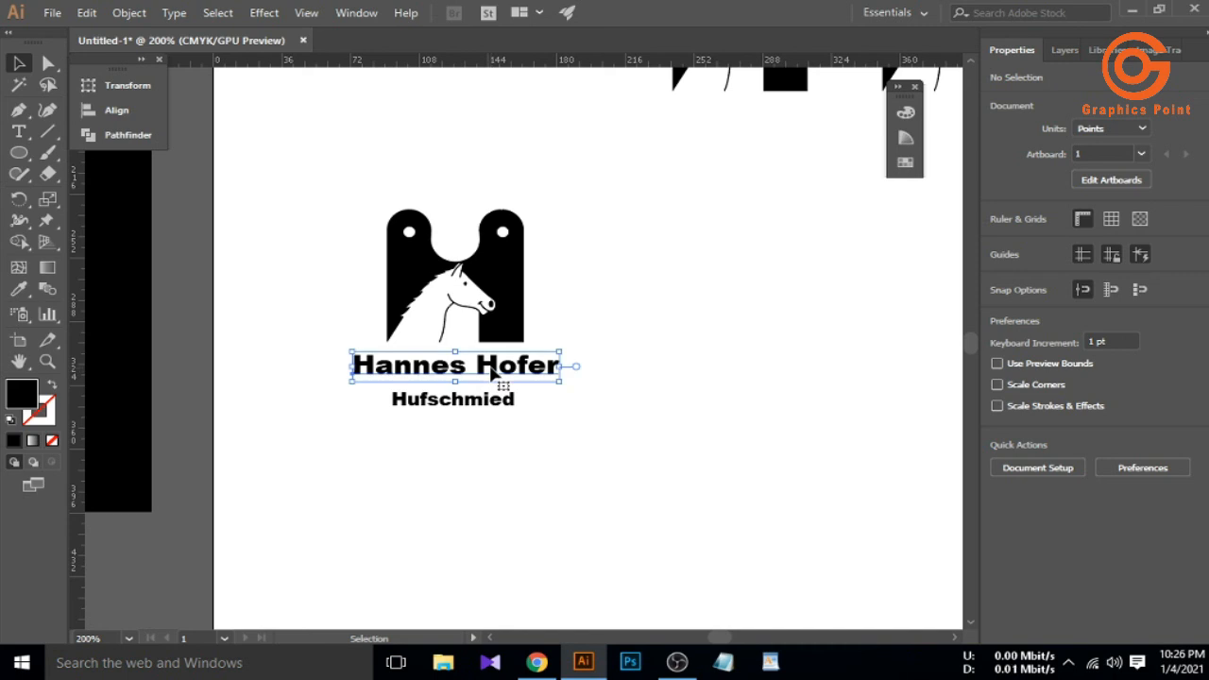
click(1007, 432)
click(515, 462)
click(516, 462)
drag(476, 369, 476, 398)
Make the HUFSCHMIED line All Caps with tracking 200
click(470, 400)
click(1192, 459)
click(1198, 485)
click(1007, 431)
click(569, 474)
click(568, 474)
click(1188, 461)
click(1167, 440)
click(675, 499)
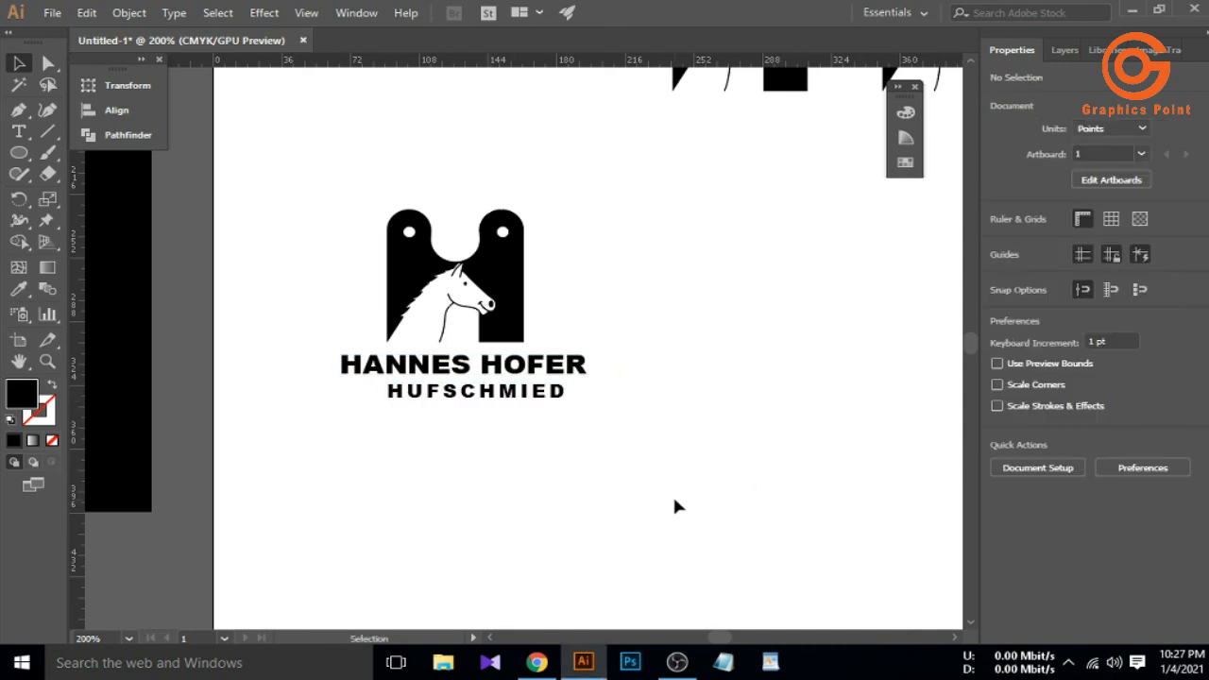
click(503, 232)
Group all parts of the H emblem into one object
click(584, 238)
drag(368, 188, 554, 329)
right_click(483, 284)
click(547, 397)
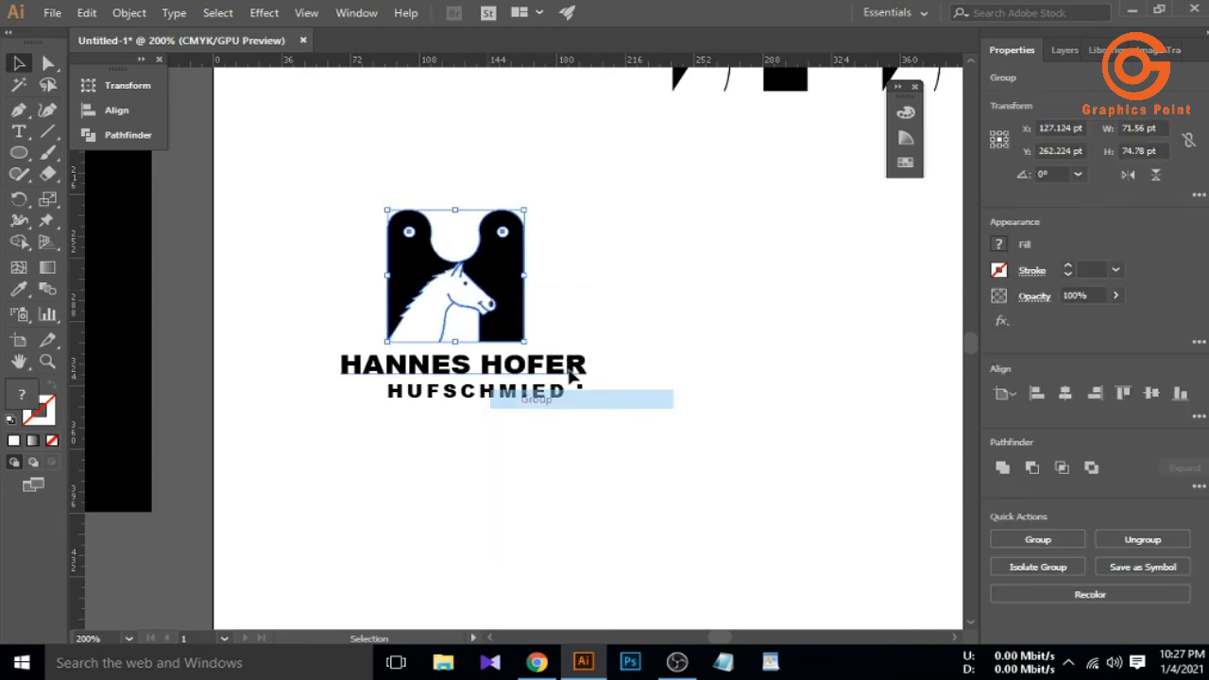
click(618, 358)
Horizontally centre the H emblem and its lettering on the artboard
drag(330, 187, 551, 441)
click(116, 111)
click(218, 124)
click(355, 81)
key(ctrl+minus)
shift+click(561, 366)
Enlarge the two lines of lettering and move the whole H logo to the left
drag(625, 461, 444, 326)
drag(559, 401, 356, 414)
click(571, 491)
Alt-drag copies of the h emblem and the lettering to the lower centre
click(755, 213)
drag(755, 210, 657, 422)
click(619, 484)
drag(375, 491, 372, 492)
drag(369, 467, 667, 482)
click(643, 531)
Centre the copied lettering under the h emblem, using the emblem as key object
drag(646, 528, 703, 373)
click(659, 402)
click(116, 110)
click(225, 123)
click(356, 81)
click(439, 310)
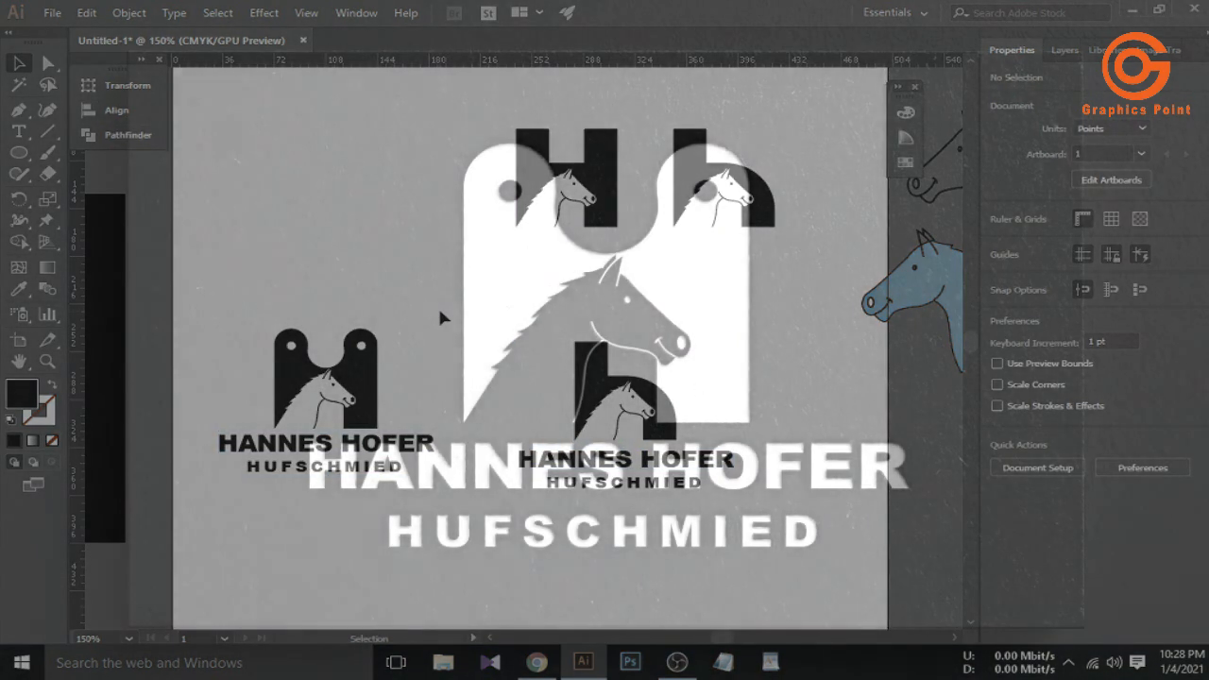